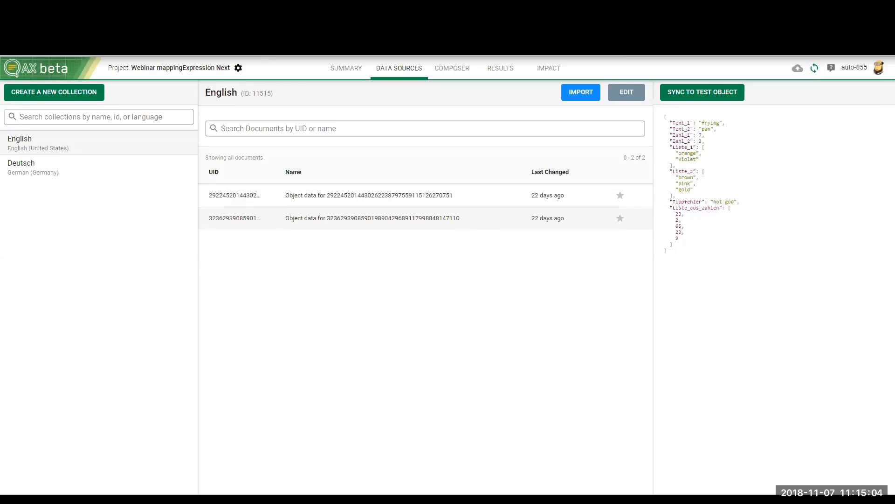
Step: Generate a STRING variable named tippfehler from the English collection's tippfehler field in the Composer's field analysis
key("ctrl+Tab")
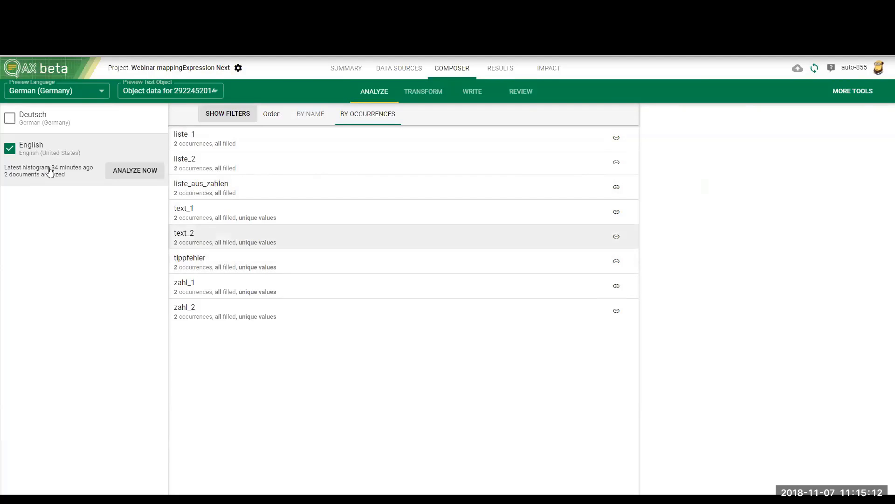
left_click(224, 262)
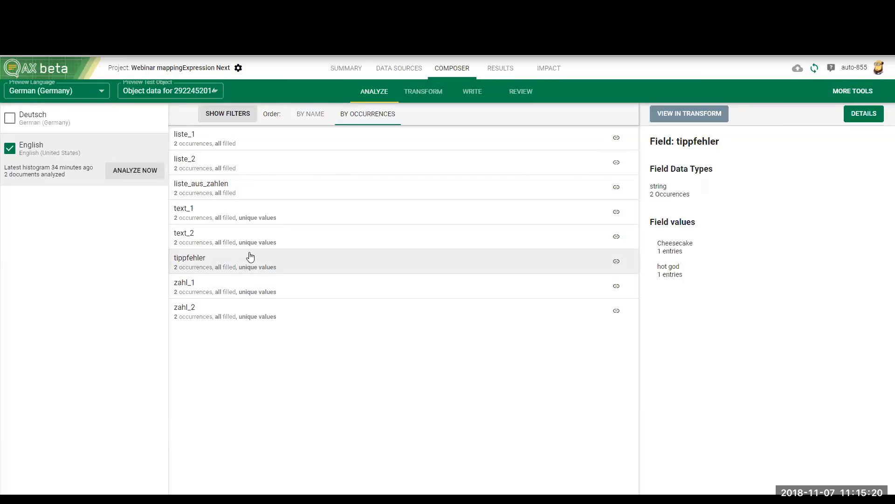
left_click(864, 117)
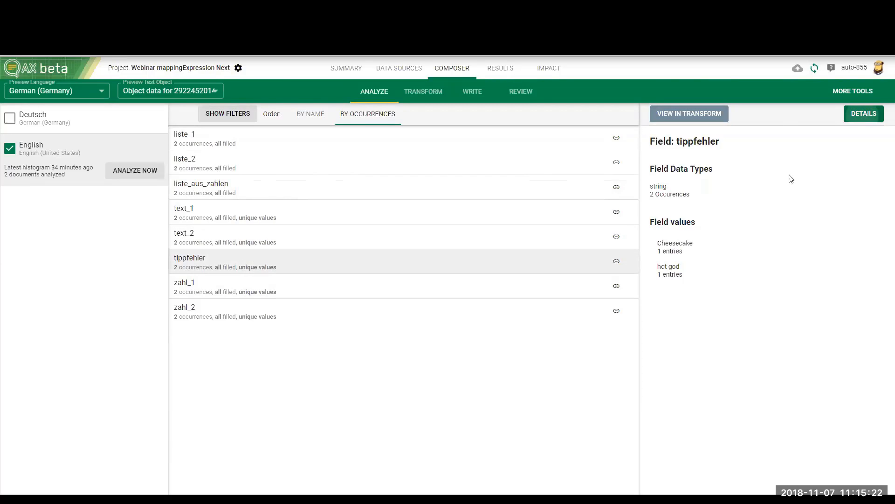
left_click(599, 119)
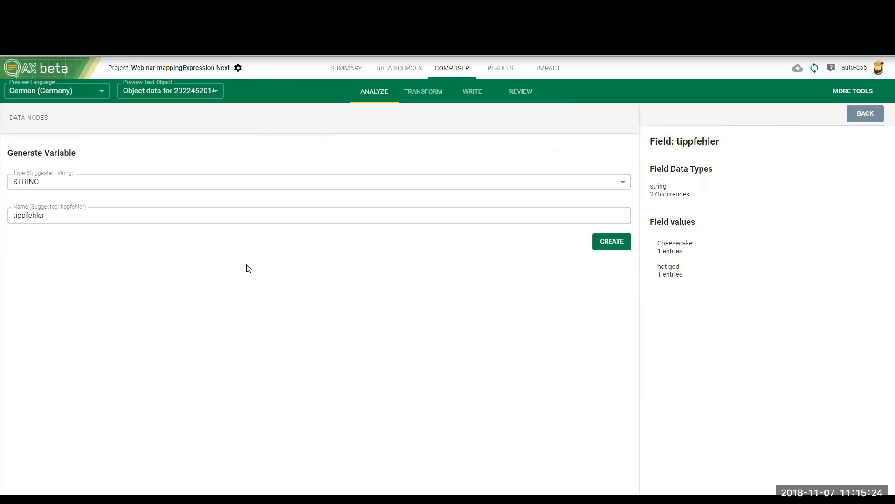
left_click(600, 243)
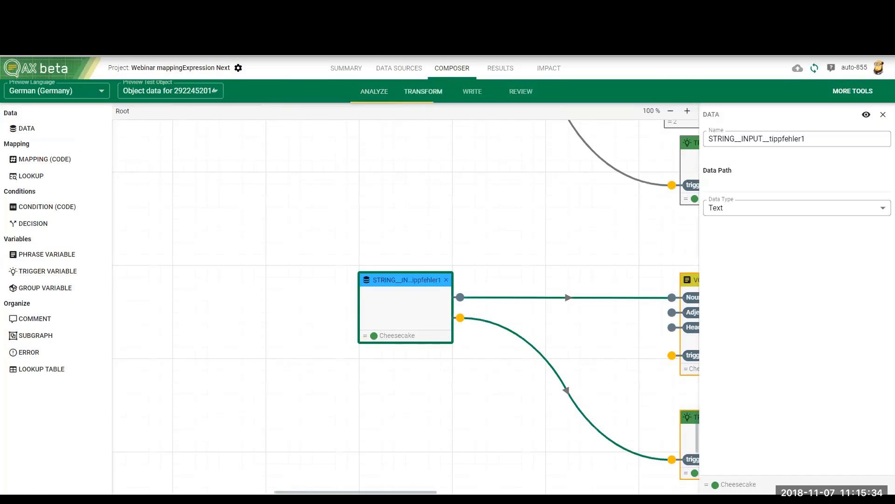
left_click(374, 92)
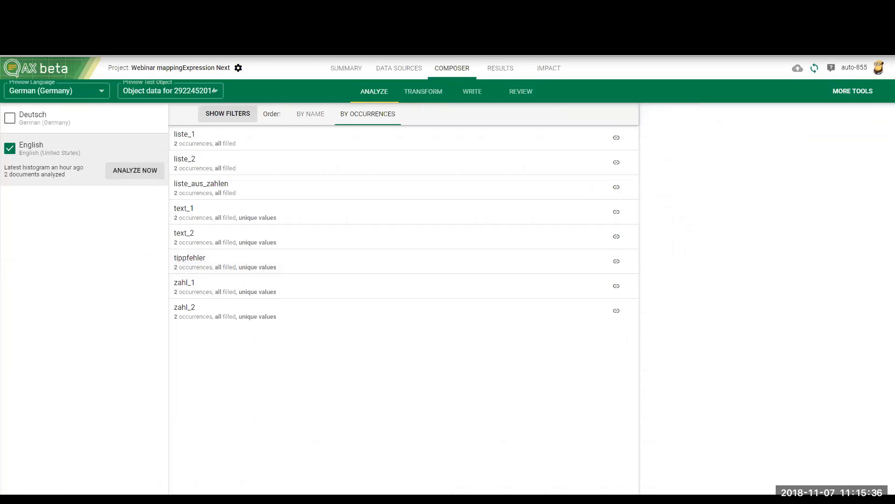
left_click(424, 91)
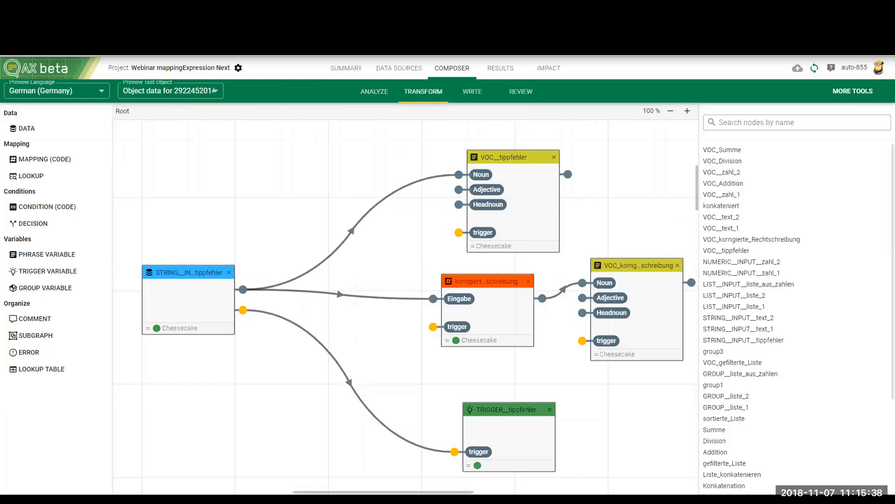
left_click_drag(697, 188, 697, 239)
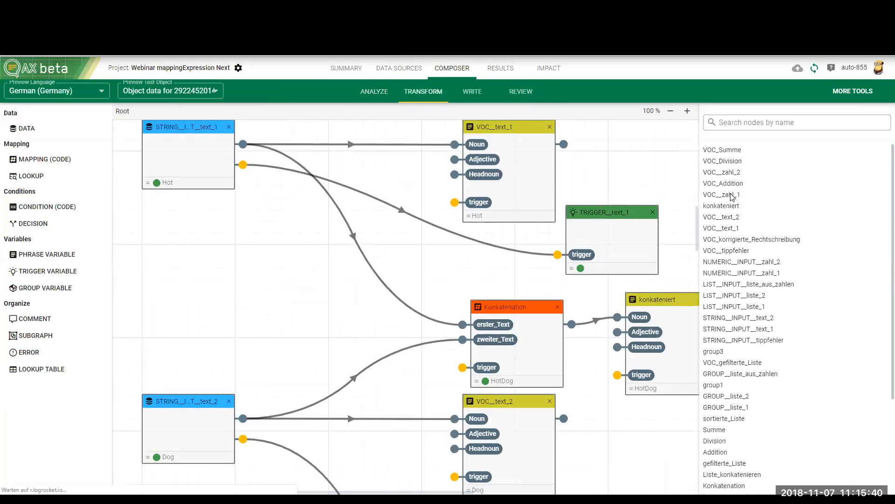
scroll(761, 299, "down", 3)
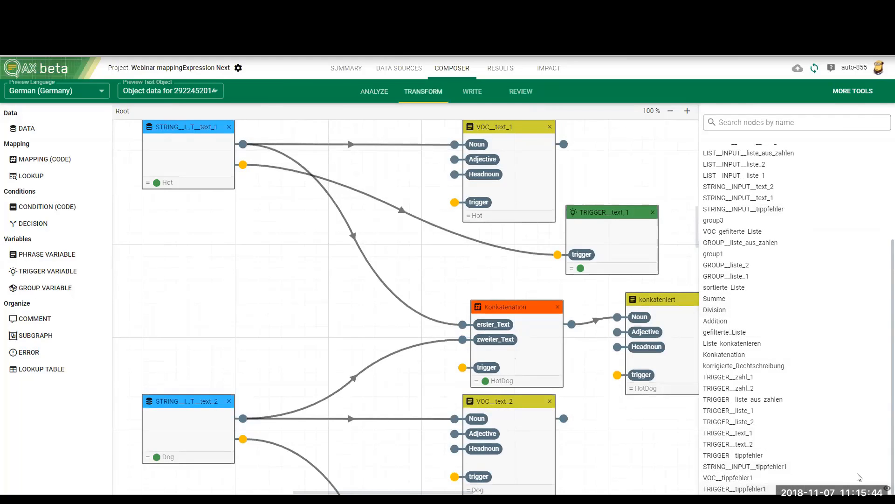
left_click(880, 490)
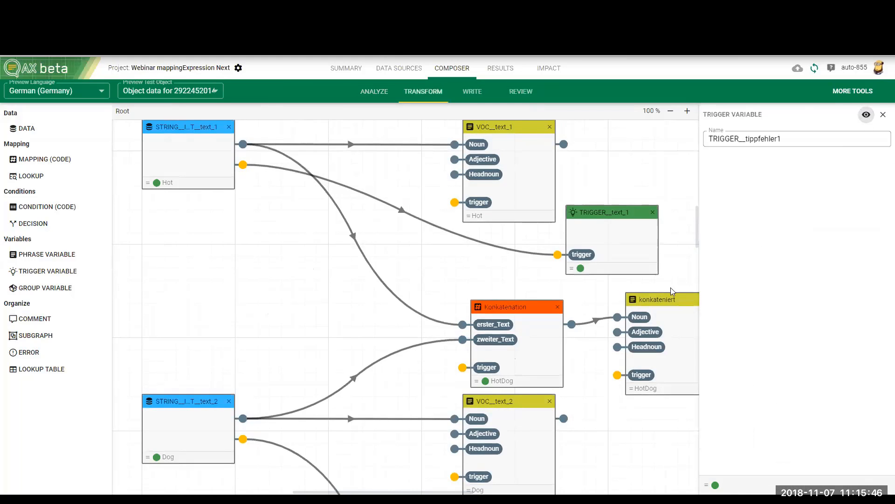
left_click(867, 115)
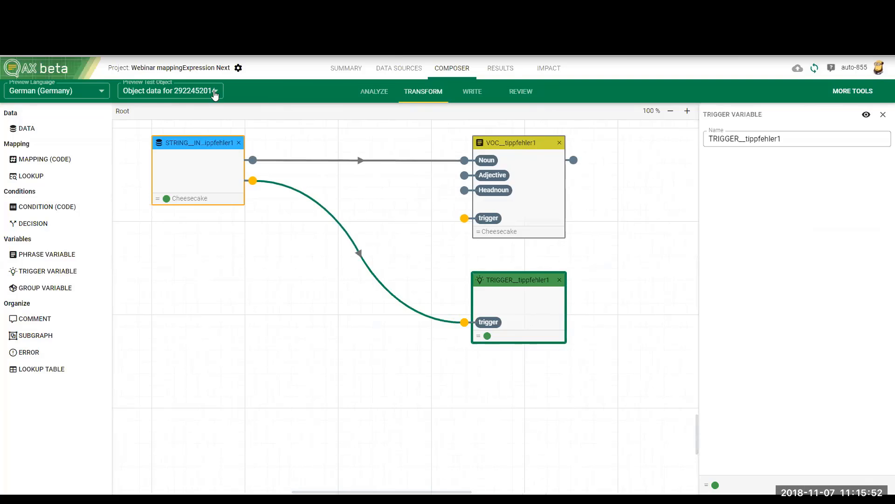
left_click(215, 95)
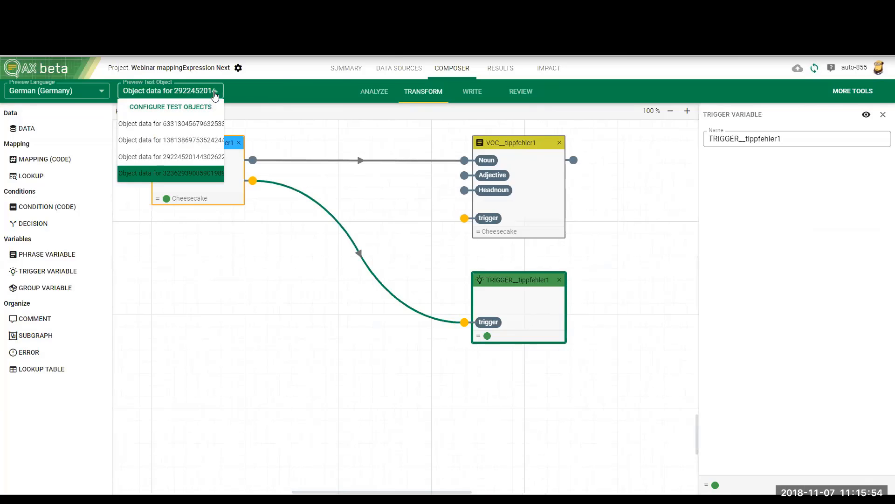
key("Return")
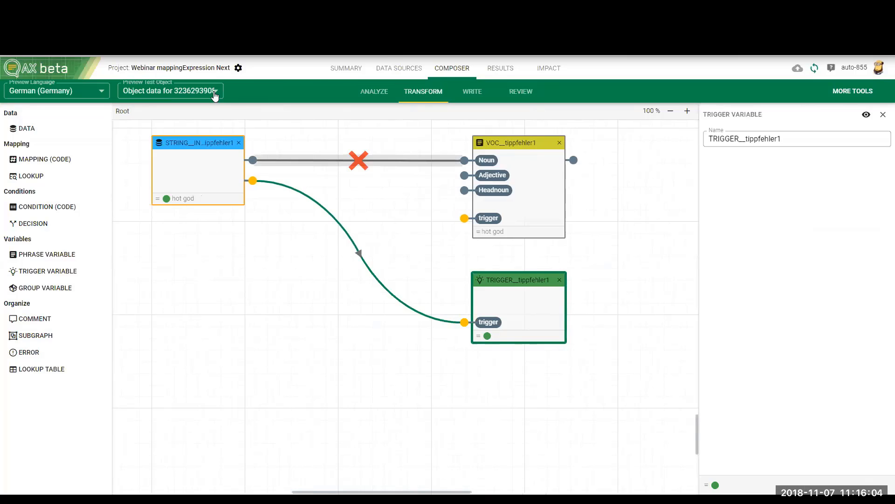
Step: Delete the link from STRING__INPUT__tippfehler1 to VOC__tippfehler1's Noun and insert a Mapping (Code) node with one input parameter between them
left_click(359, 161)
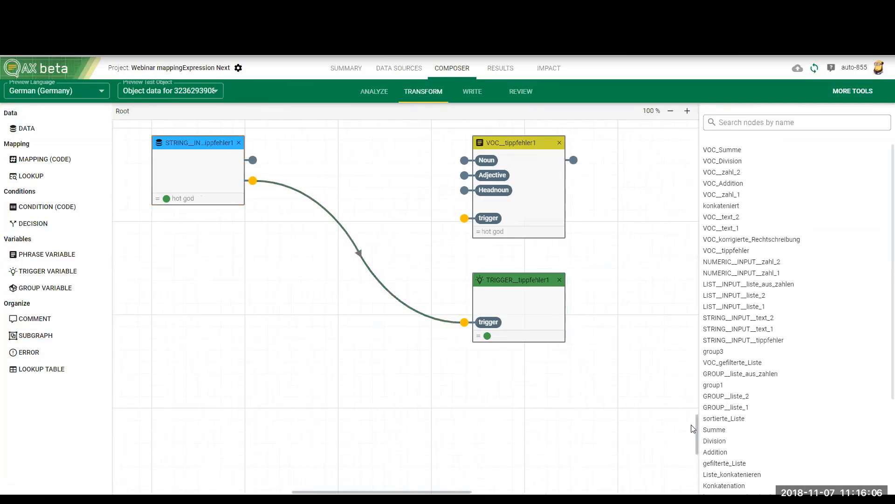
scroll(586, 374, "up", 2)
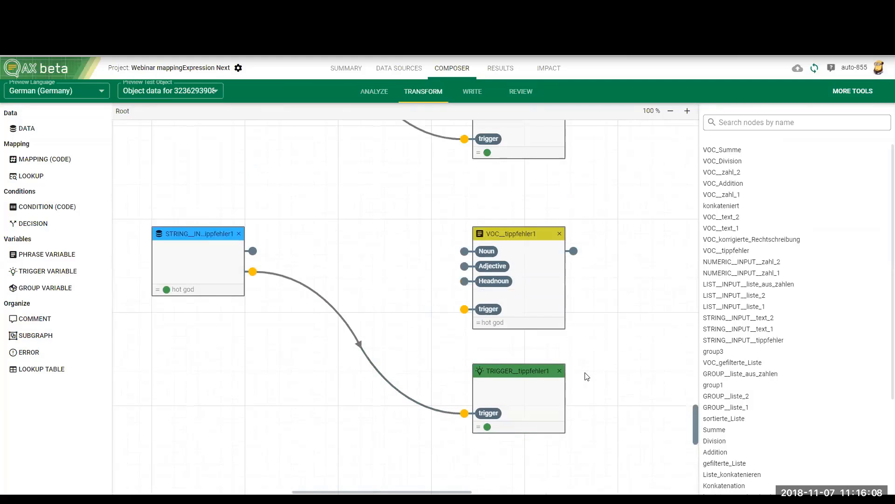
mouse_move(44, 159)
left_mouse_down()
mouse_move(149, 169)
mouse_move(416, 224)
mouse_move(366, 203)
left_mouse_up()
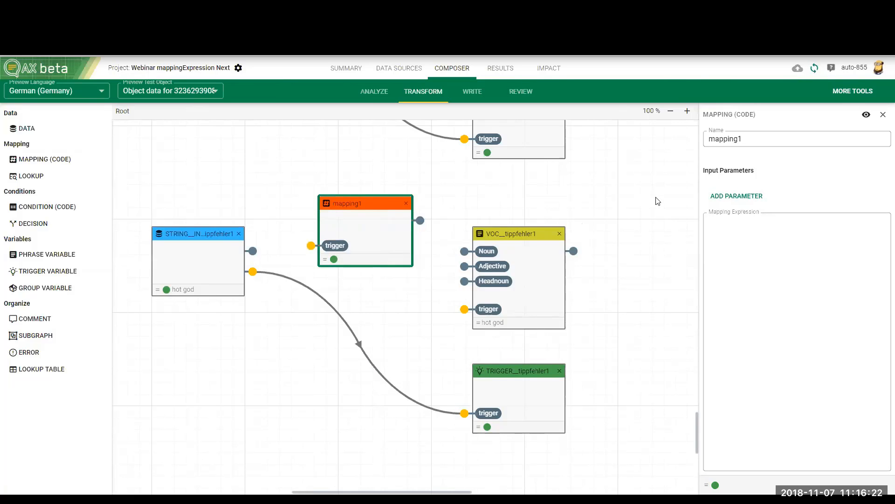
left_click(746, 198)
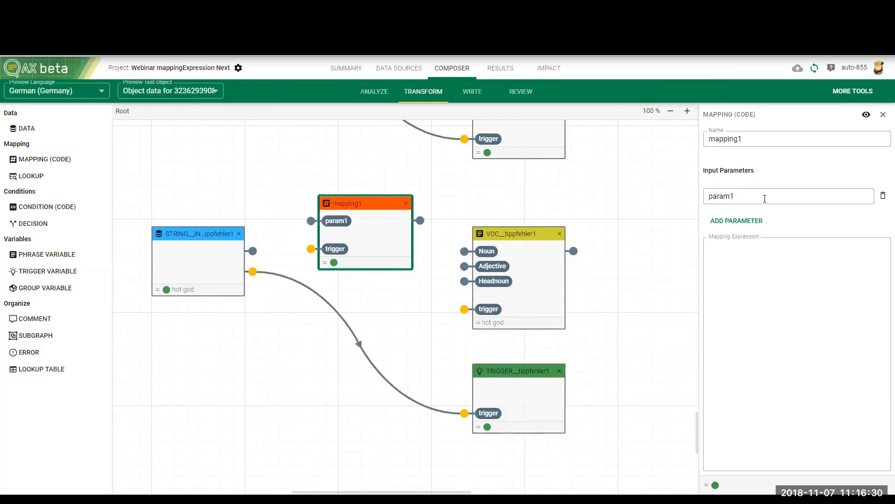
Step: Add a second and a third input parameter to the mapping node and remove both again
left_click(747, 221)
left_click(738, 247)
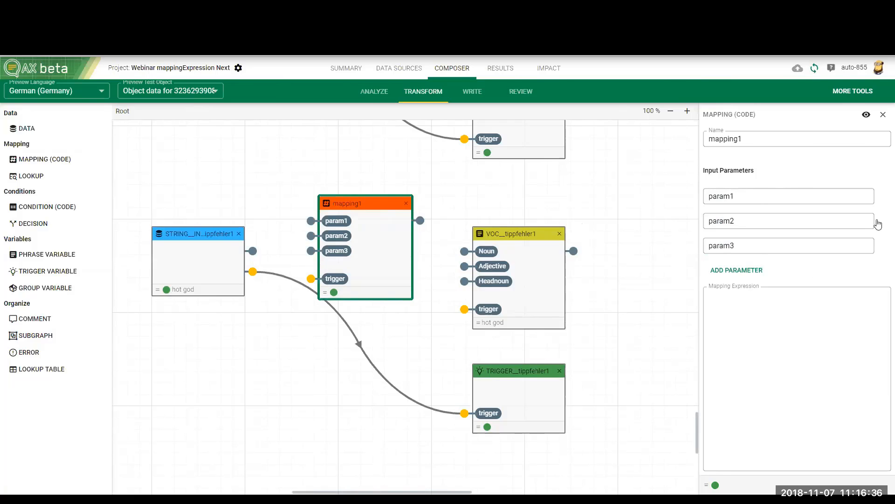
left_click(882, 248)
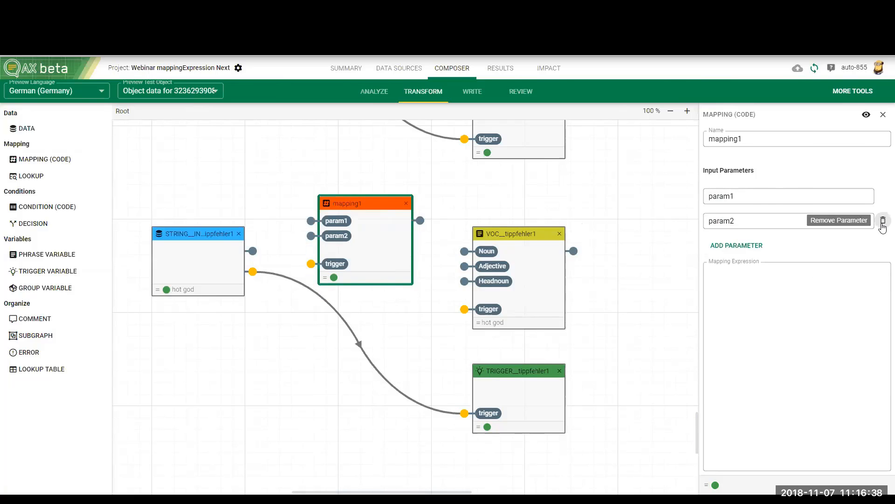
left_click(883, 222)
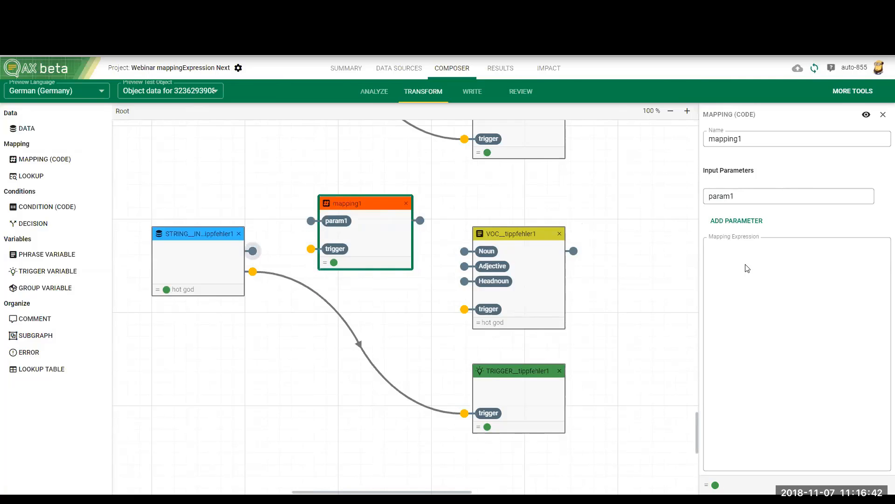
Step: Route STRING__INPUT__tippfehler1 through the mapping node's param1 into VOC__tippfehler1's Noun, and remove the direct STRING__INPUT__tippfehler1 reference from that Noun
left_click_drag(253, 251, 311, 221)
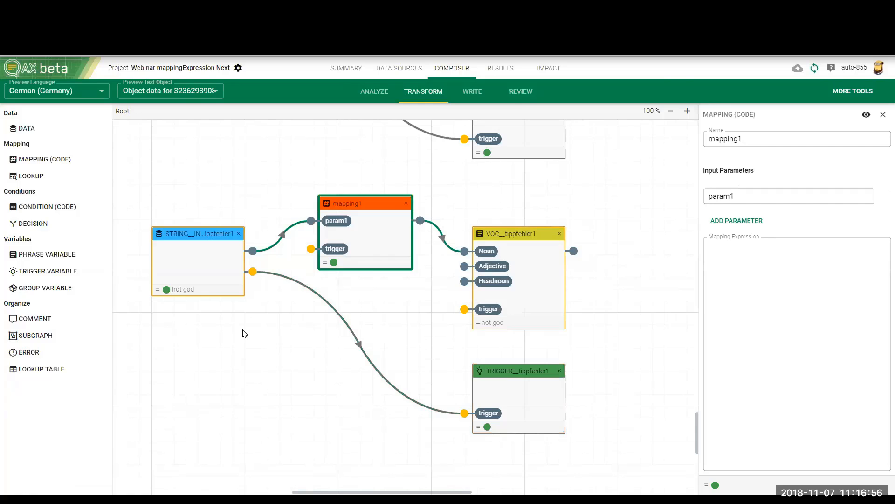
left_click(537, 265)
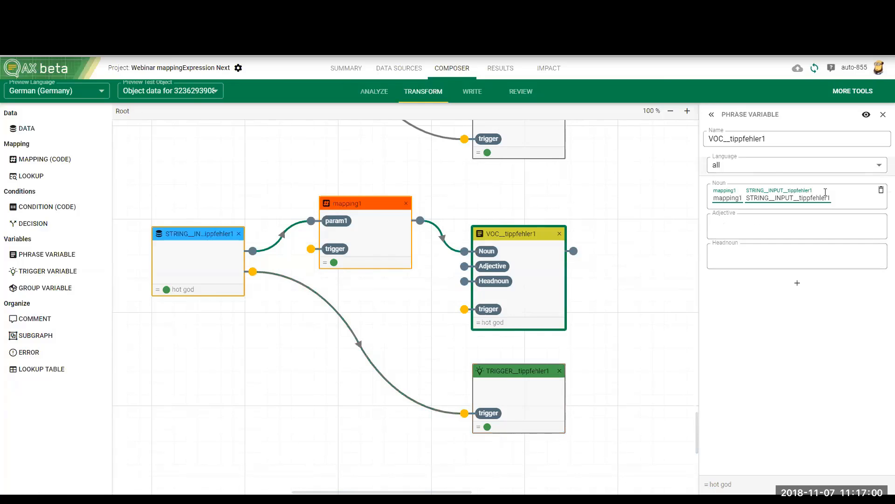
left_click(839, 197)
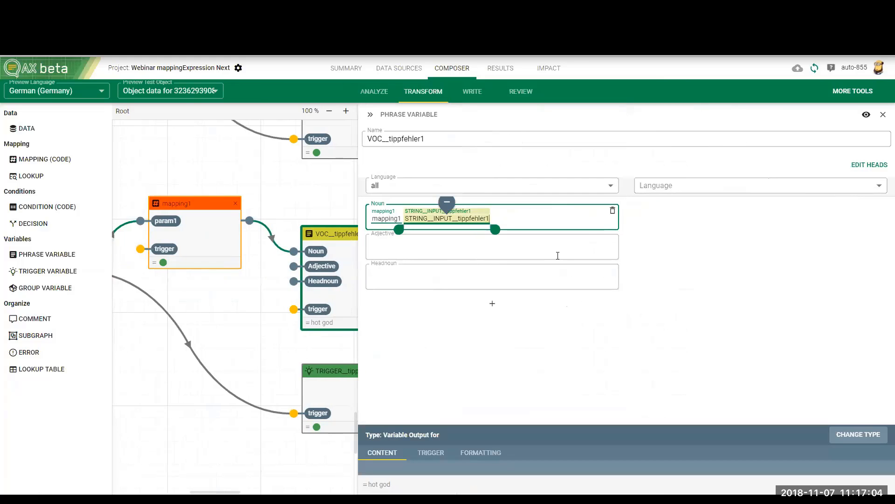
key("BackSpace")
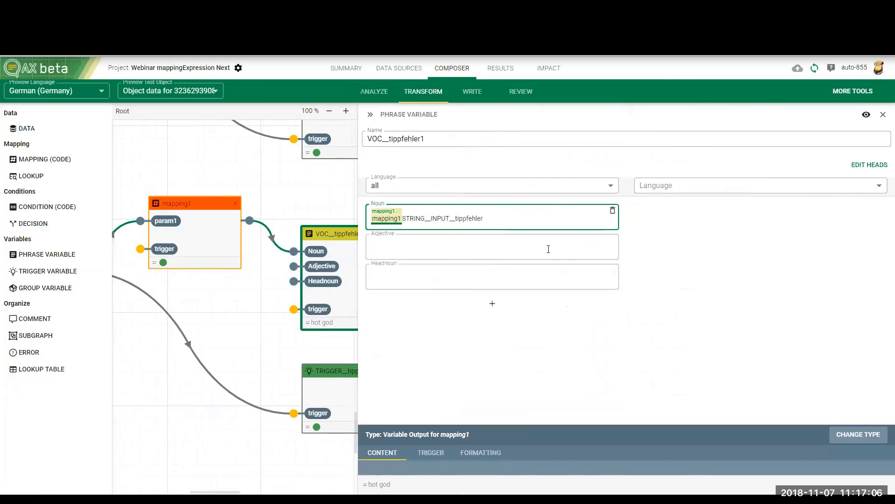
key("BackSpace")
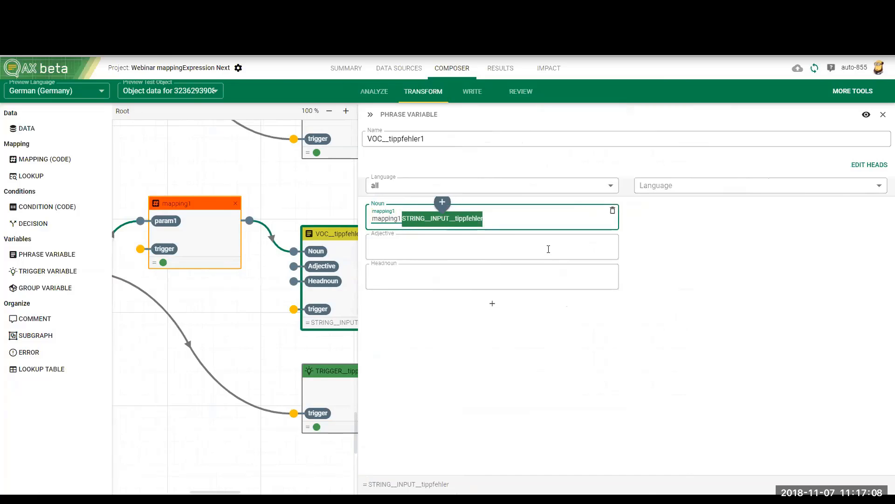
key("BackSpace")
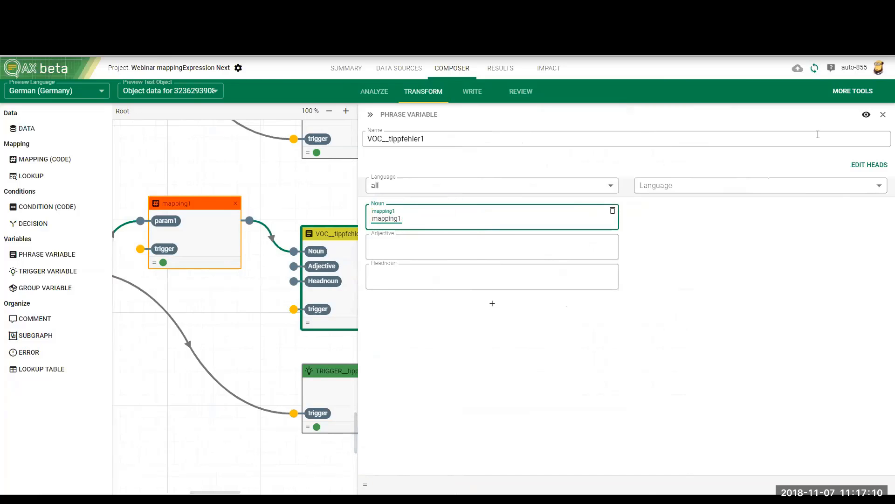
left_click(883, 116)
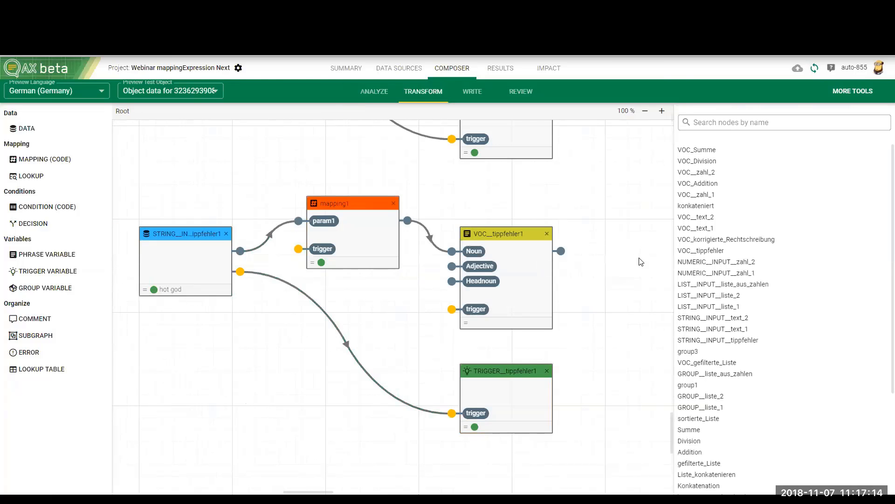
Step: Enter #param1 as the mapping expression of the node between the string input and VOC__tippfehler1
left_click(543, 307)
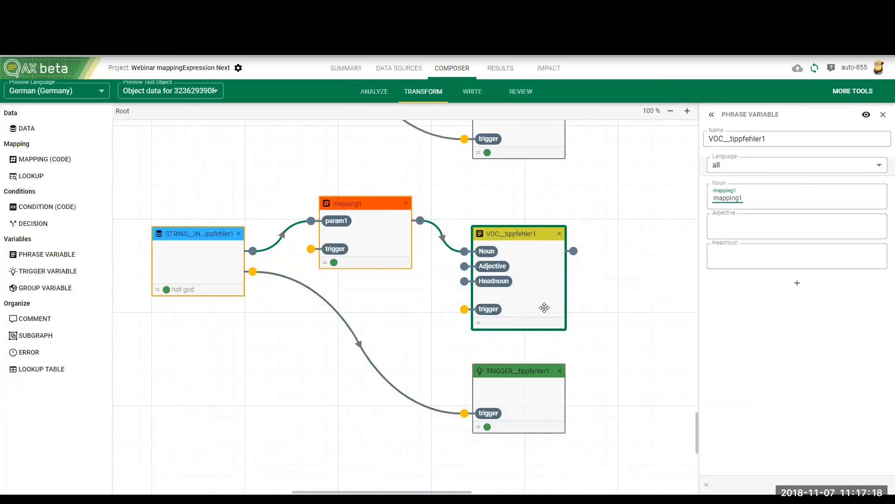
key("Left")
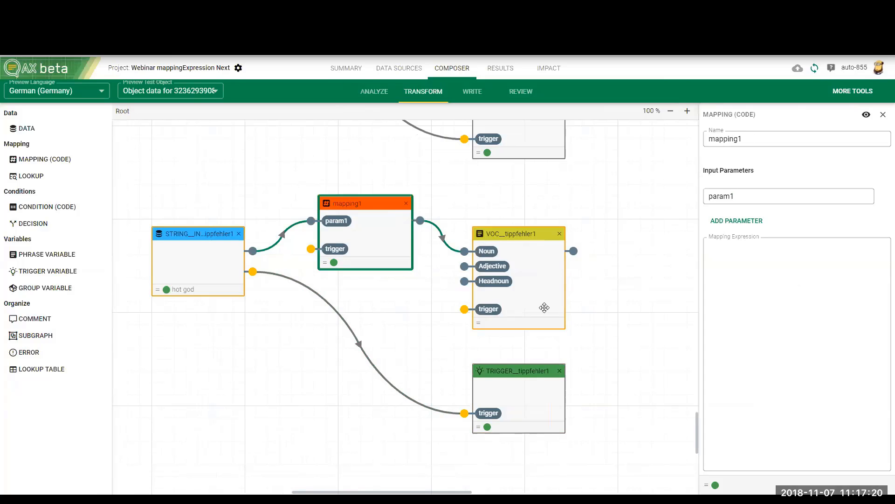
left_click(758, 266)
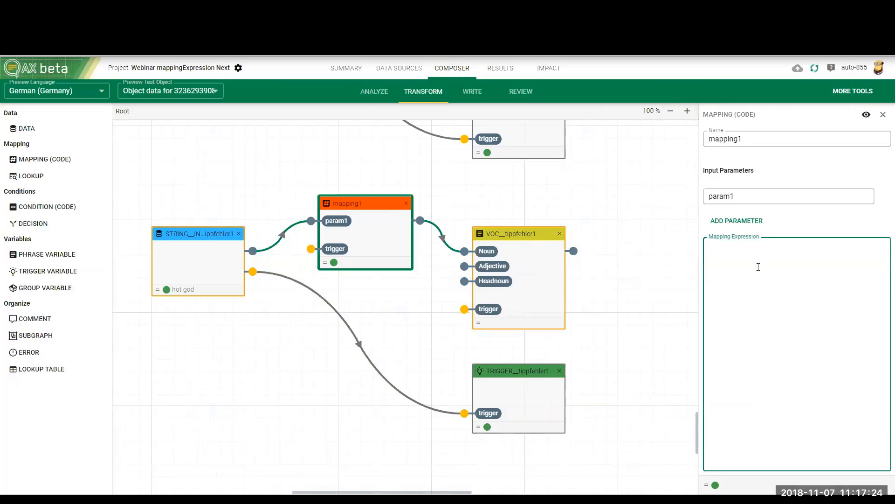
type("#")
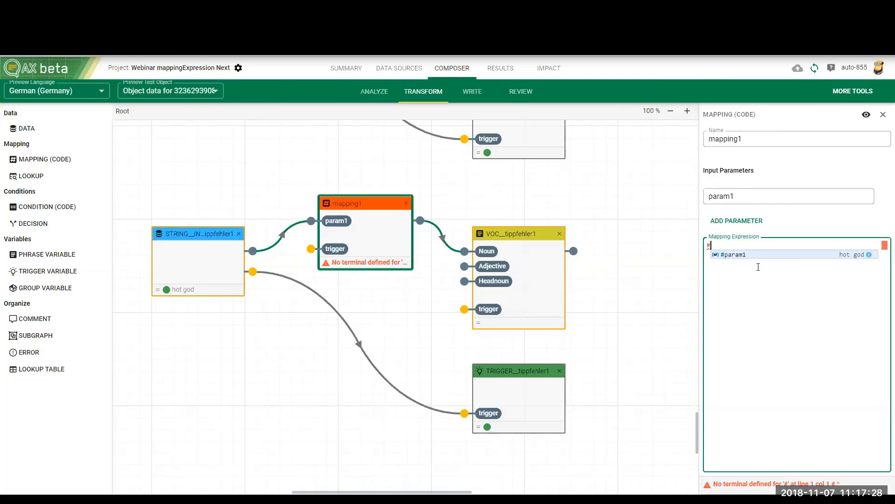
type("p")
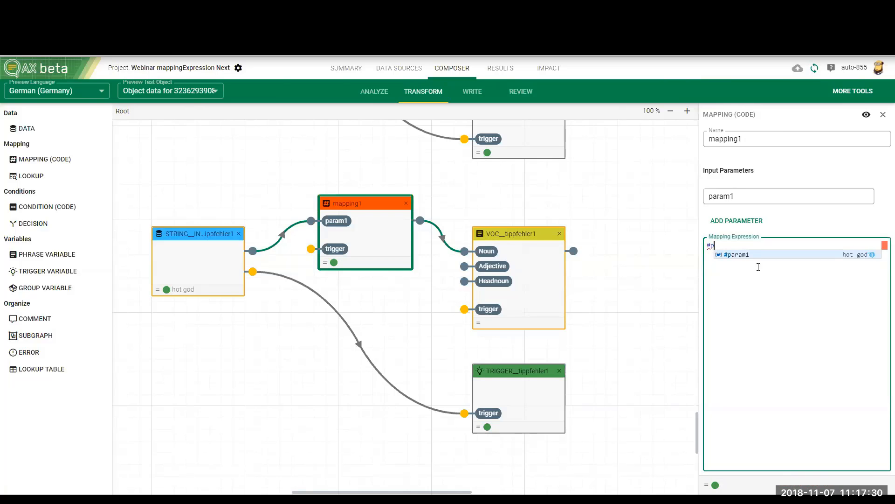
left_click(735, 256)
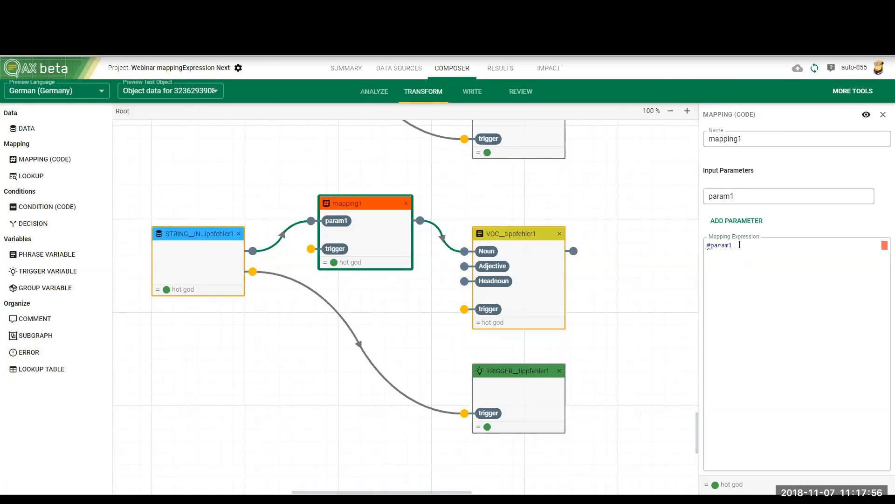
Step: Wrap #param1 in the mapping expression with an opening replace( call
left_click(760, 290)
key("Left")
key("Left")
key("Left")
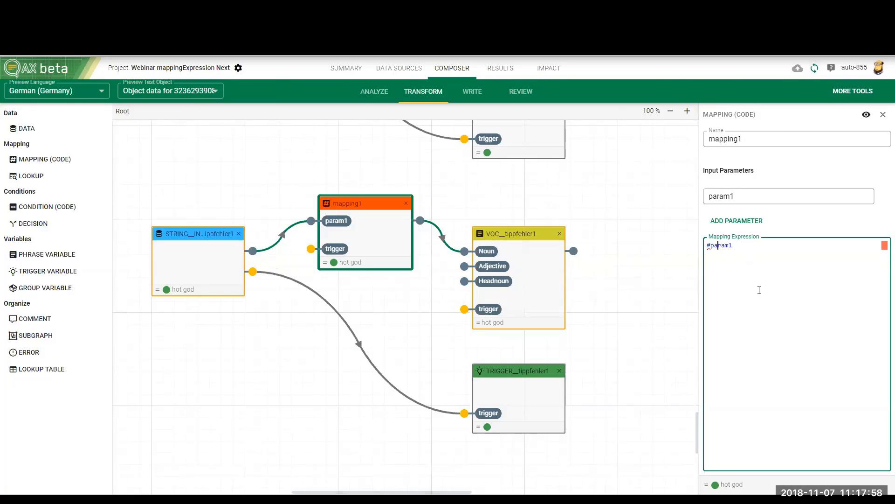
type("replace(")
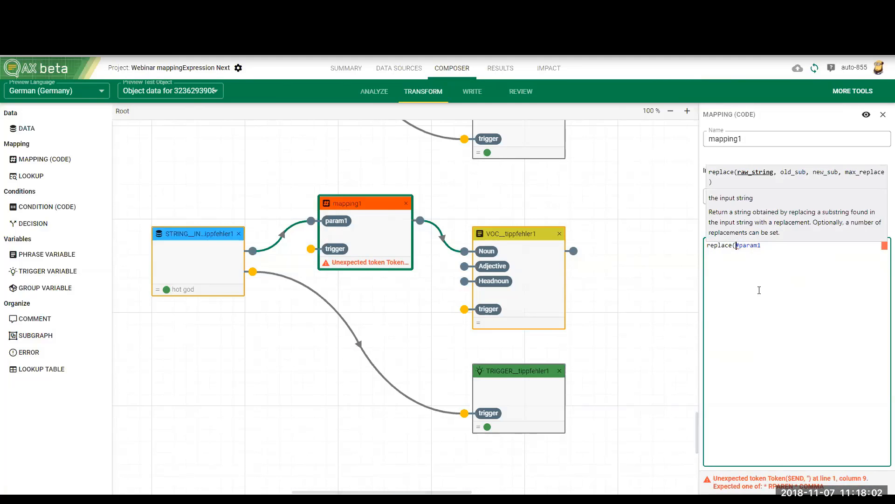
key("Right")
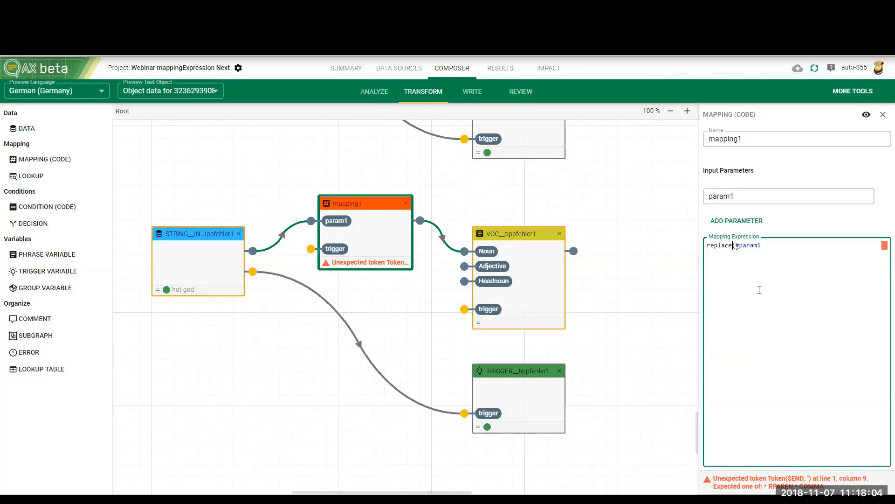
key("BackSpace")
type("(")
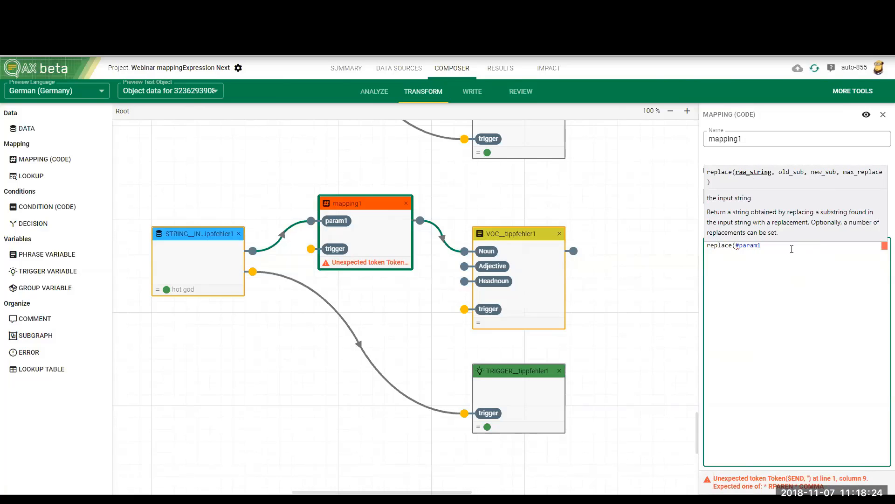
Step: Add dog as the text to search for and god as its replacement after #param1, and close the replace call
left_click(791, 248)
type(", ")
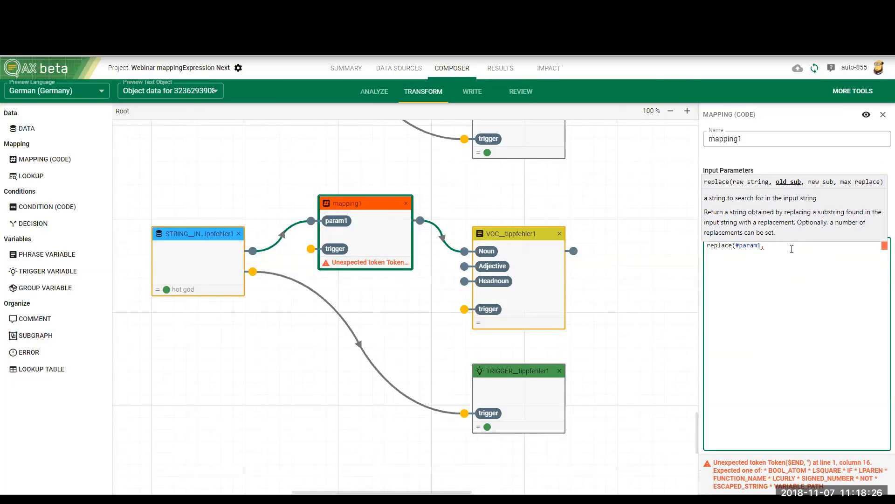
type("dog, ")
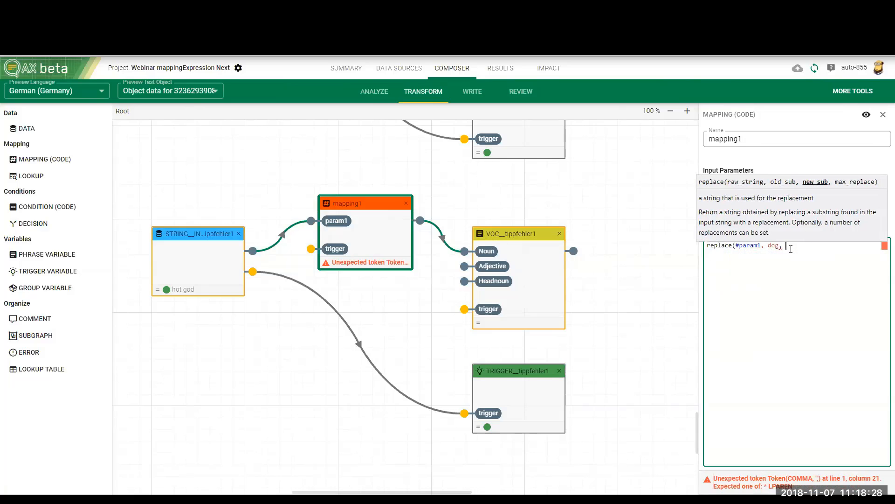
type("god)")
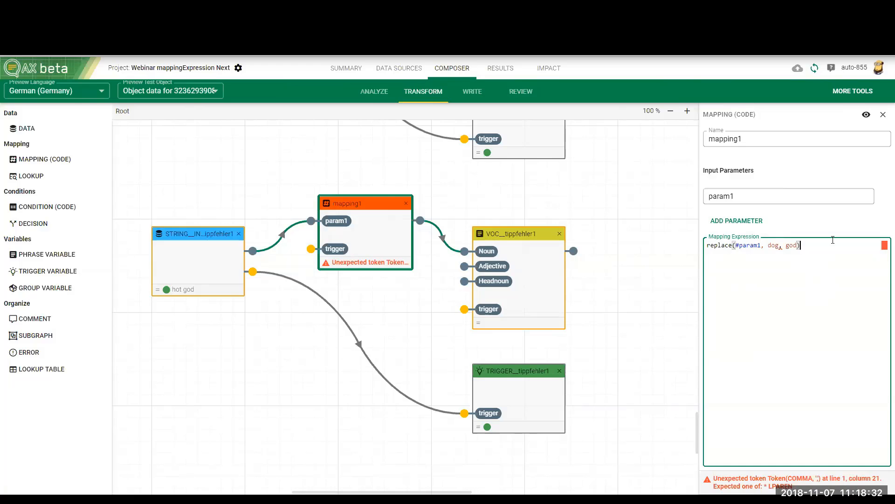
Step: Try a max_replace argument of 10 in the replace expression and remove it again
type(",")
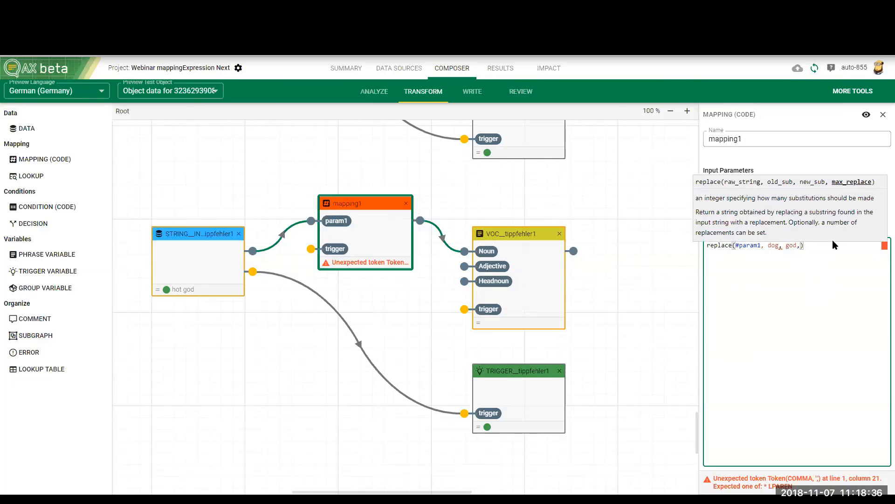
key("BackSpace")
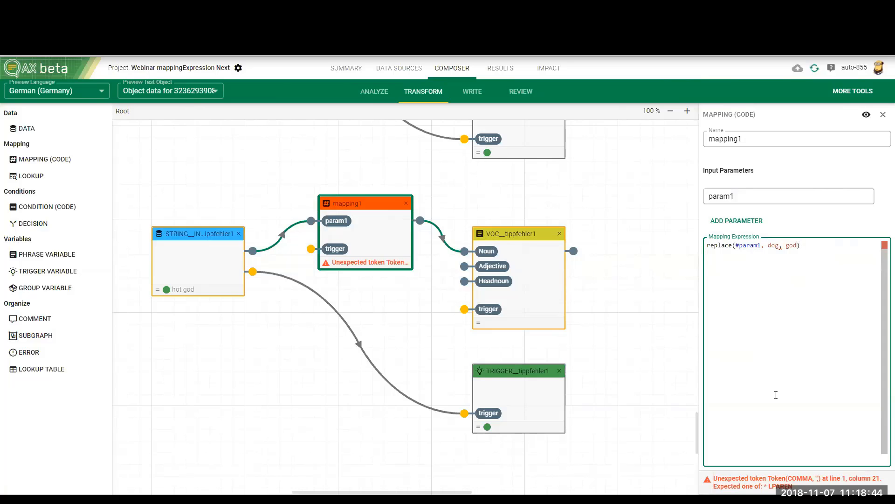
type(", 10")
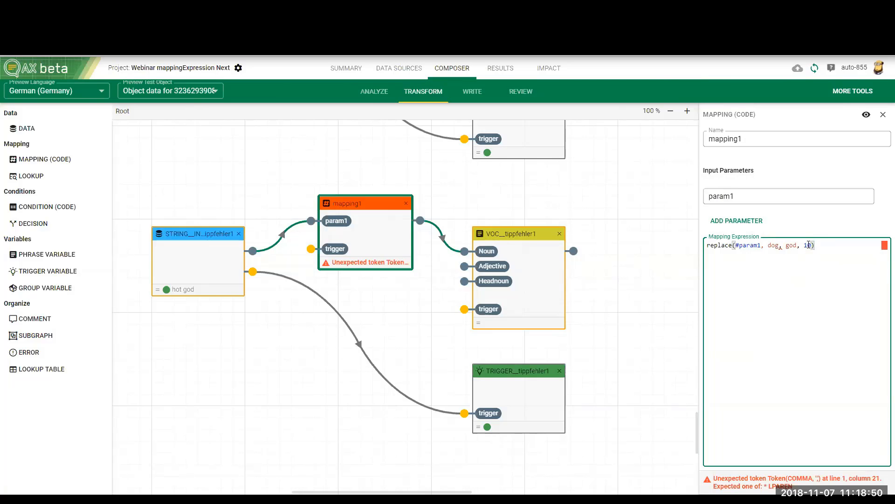
left_click(784, 248)
left_click(811, 244)
key("BackSpace")
key("BackSpace")
key("BackSpace")
key("BackSpace")
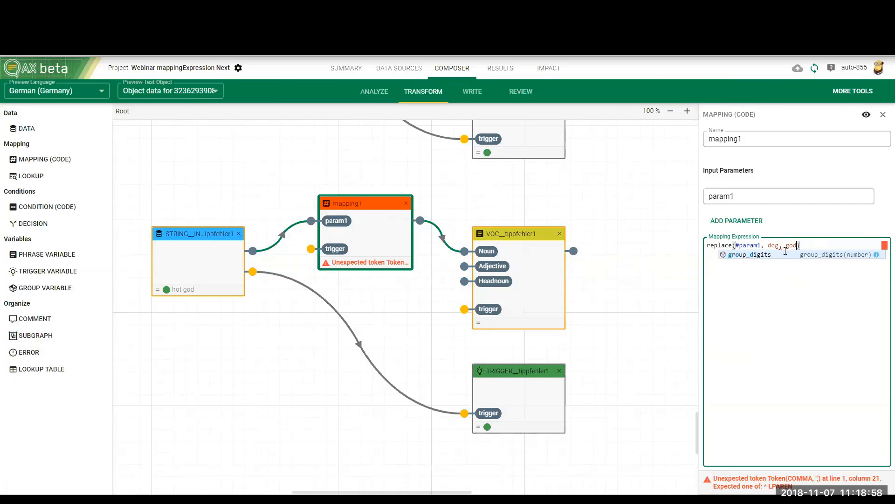
Step: Enclose the arguments dog and god of the replace expression in double quotes
left_click(770, 246)
type("\"")
key("Right")
key("Right")
key("Right")
type("\"")
key("Right")
key("Right")
type("\"")
key("Right")
key("Right")
type("\"")
key("Right")
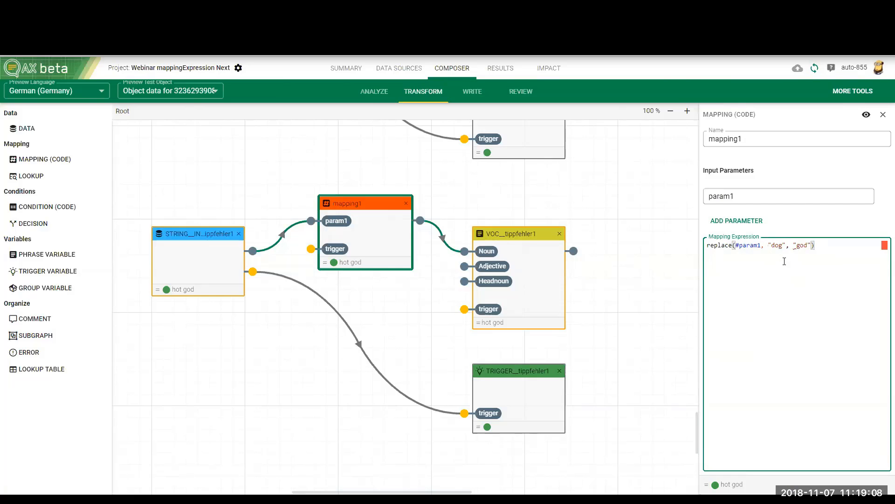
Step: Swap the two text arguments so the expression reads replace(#param1, "god", "dog"), and look at the sentences in the Write view
left_click_drag(772, 246, 799, 246)
type("god\", \"dog")
left_click(468, 89)
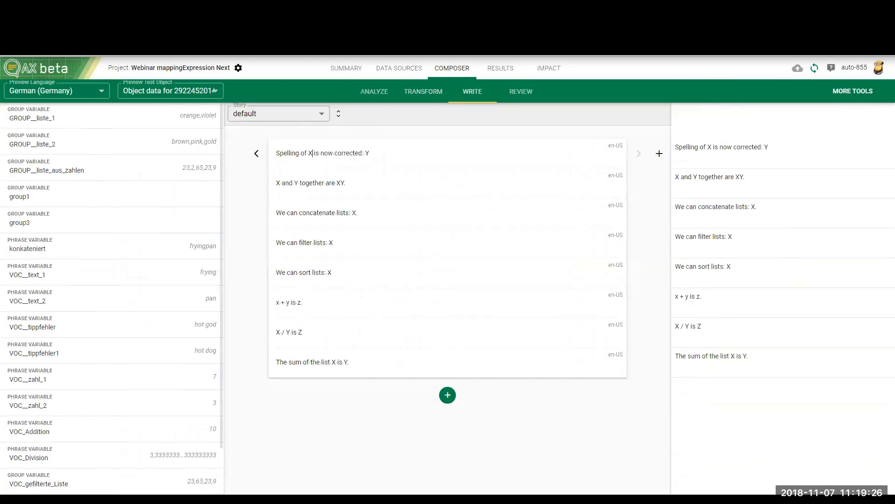
left_click(326, 7)
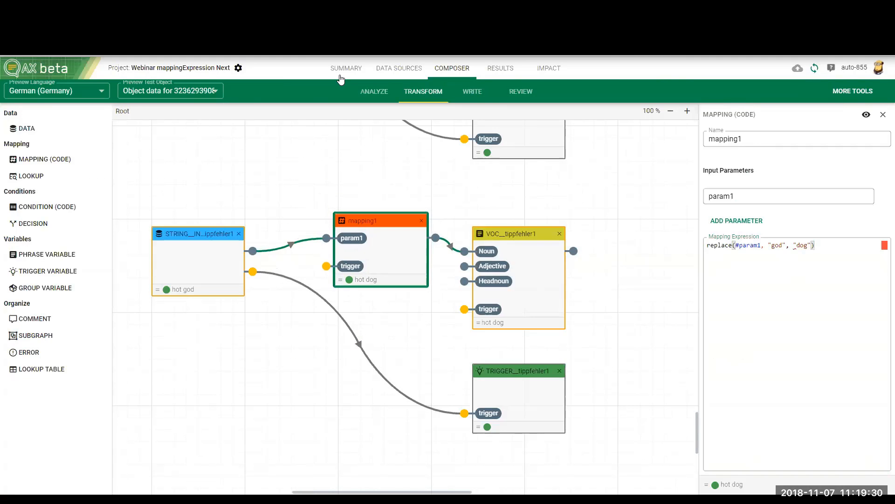
Step: Add a phrase variable node above the mapping1 node and link the STRING__INPUT__tippfehler1 output to its Noun
left_click(49, 255)
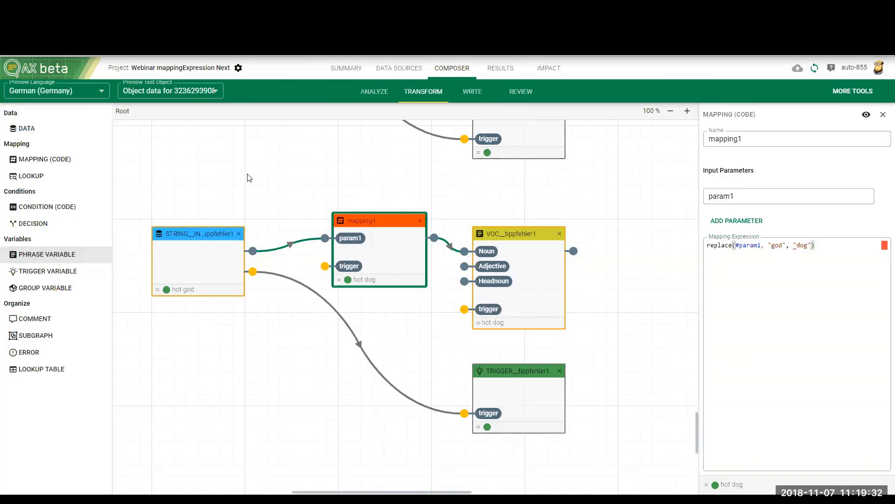
mouse_move(233, 209)
left_mouse_down()
mouse_move(362, 146)
mouse_move(344, 143)
left_mouse_up()
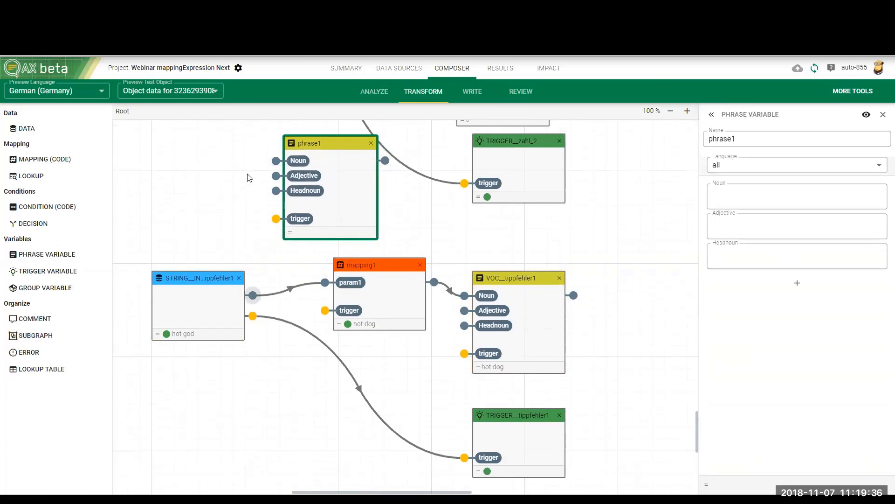
mouse_move(253, 295)
left_mouse_down()
mouse_move(265, 176)
mouse_move(276, 161)
left_mouse_up()
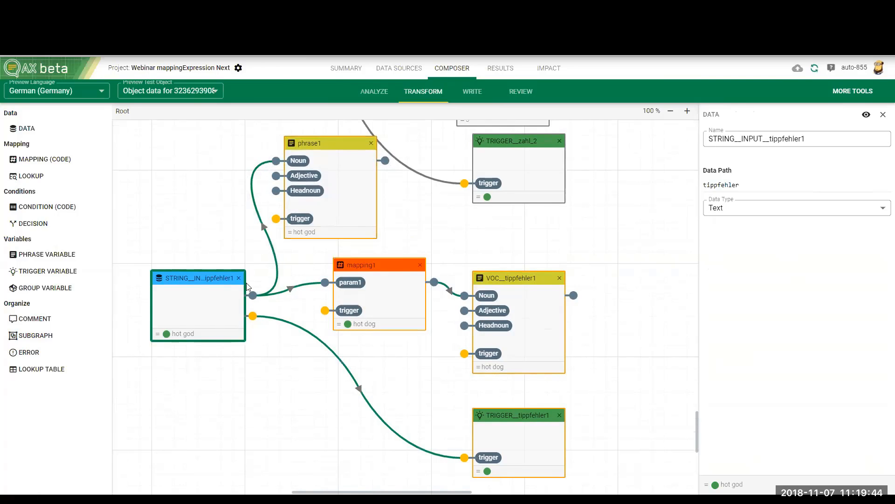
Step: Rename the new phrase variable to Typo_raw
left_click(331, 187)
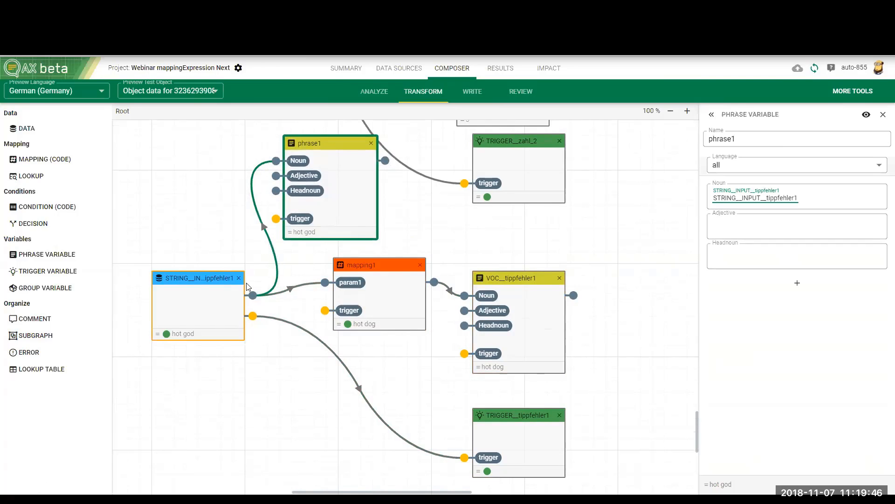
left_click_drag(331, 143, 331, 144)
left_click_drag(736, 139, 711, 139)
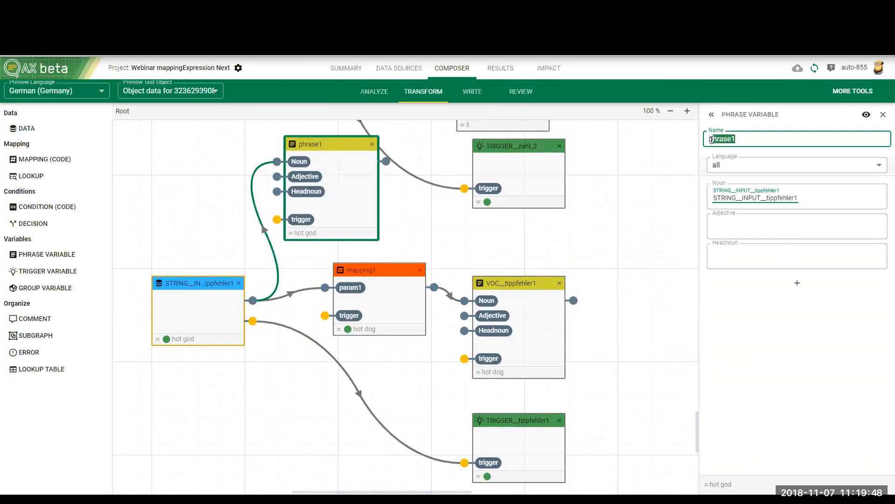
type("Typ")
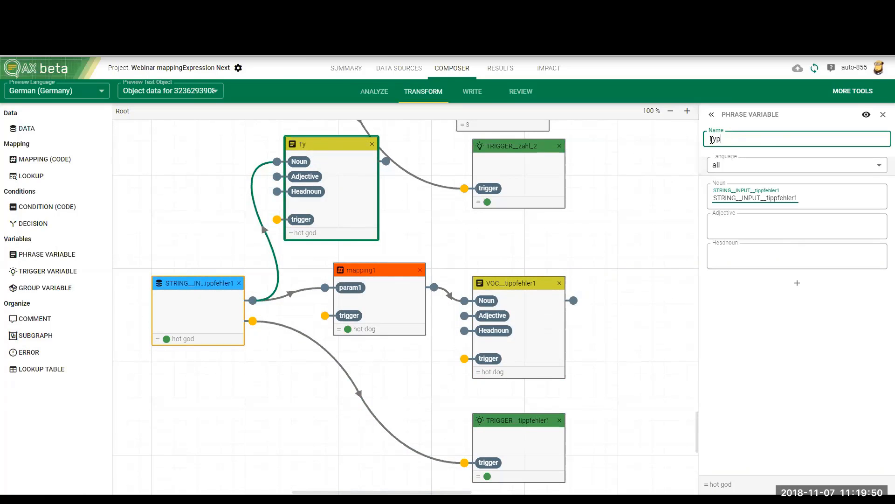
type("o_raw")
Step: In the Write view, turn the X of "Spelling of X is now corrected: Y" into a container and assign Typo_raw to it
left_click(480, 82)
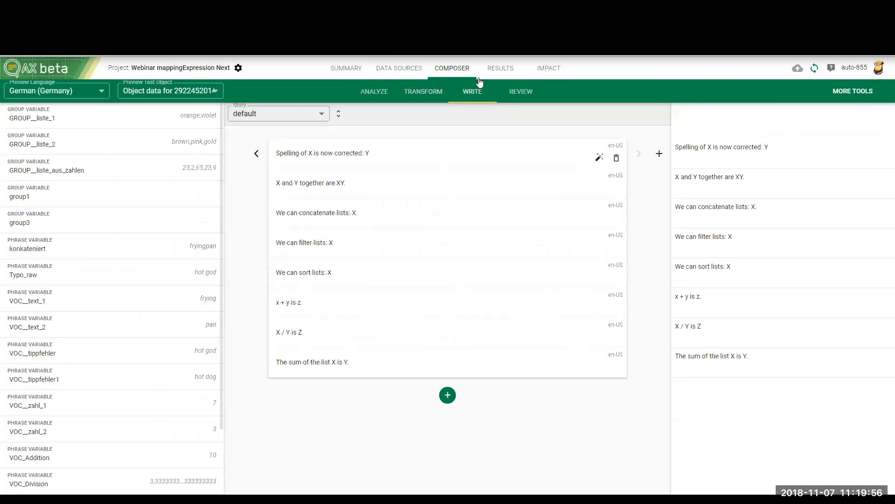
key("shift+Left")
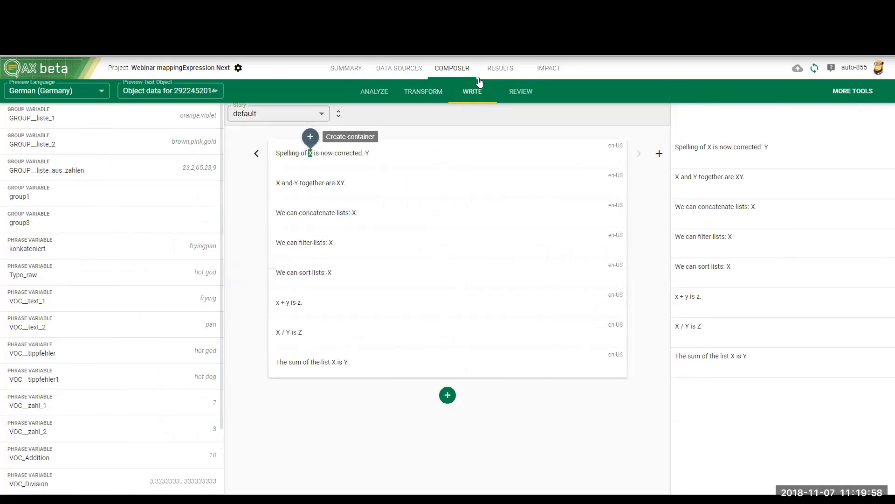
left_click(310, 137)
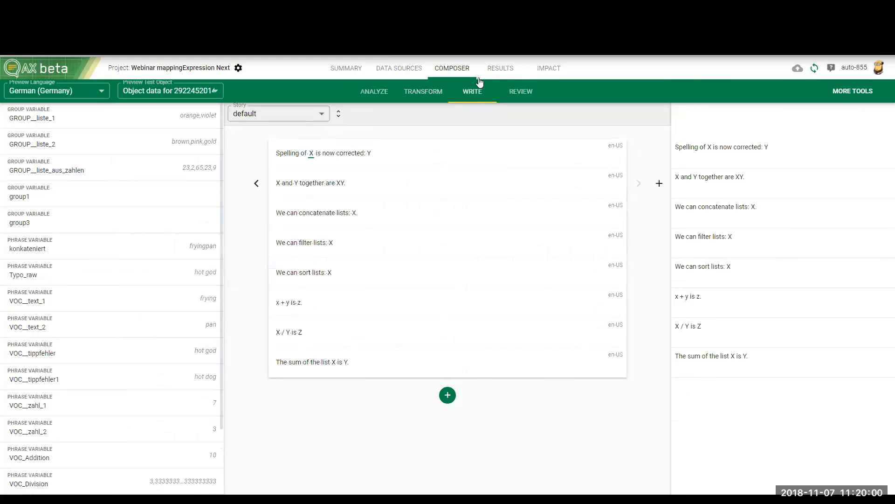
scroll(112, 299, "down", 2)
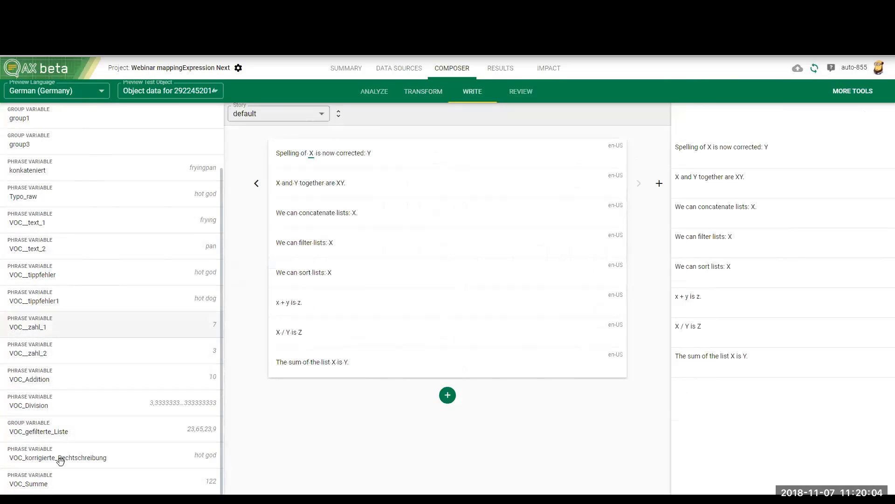
scroll(60, 461, "up", 1)
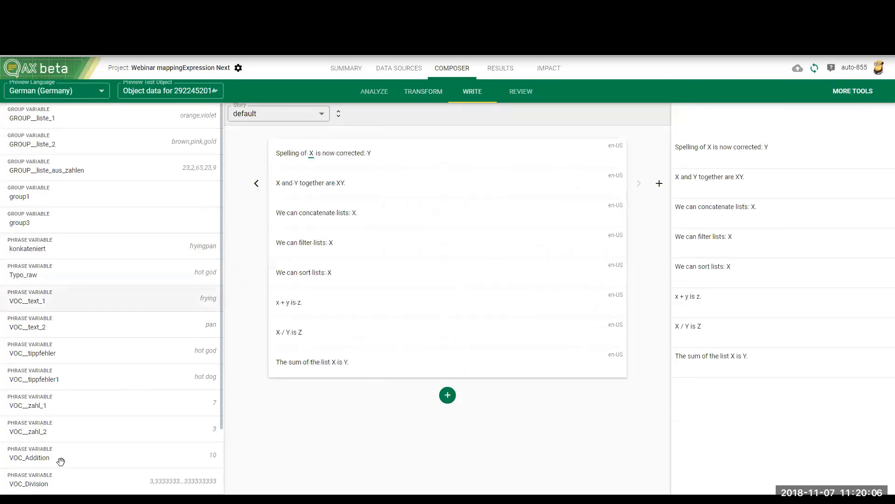
scroll(61, 462, "down", 1)
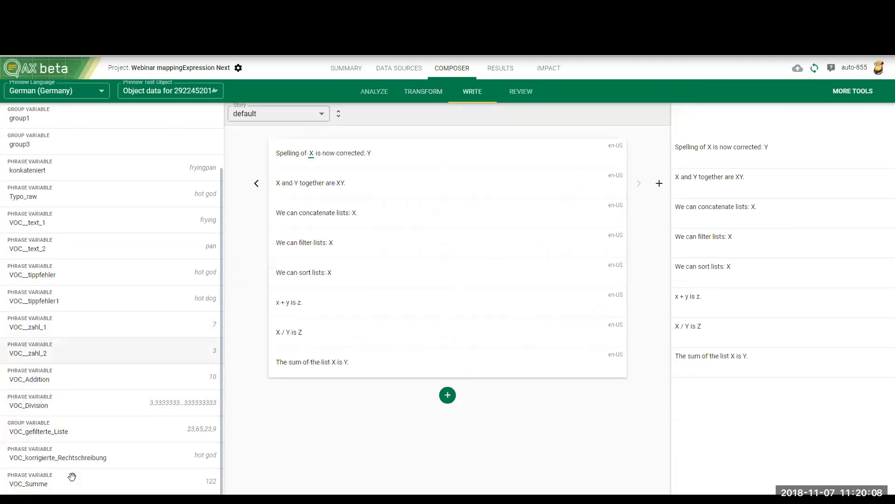
mouse_move(72, 194)
left_mouse_down()
mouse_move(260, 200)
mouse_move(312, 157)
left_mouse_up()
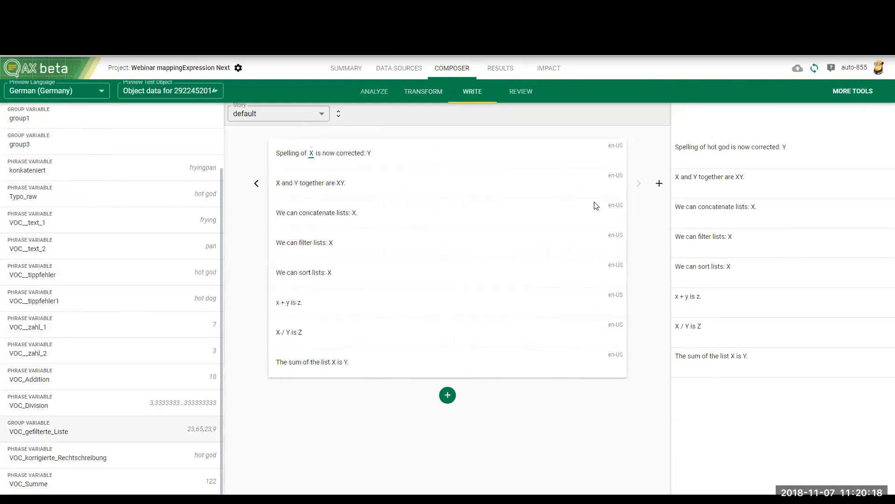
Step: Turn the Y at the end of the spelling sentence into a container and assign VOC__tippfehler1 to it
scroll(42, 299, "up", 2)
left_click_drag(42, 378, 379, 161)
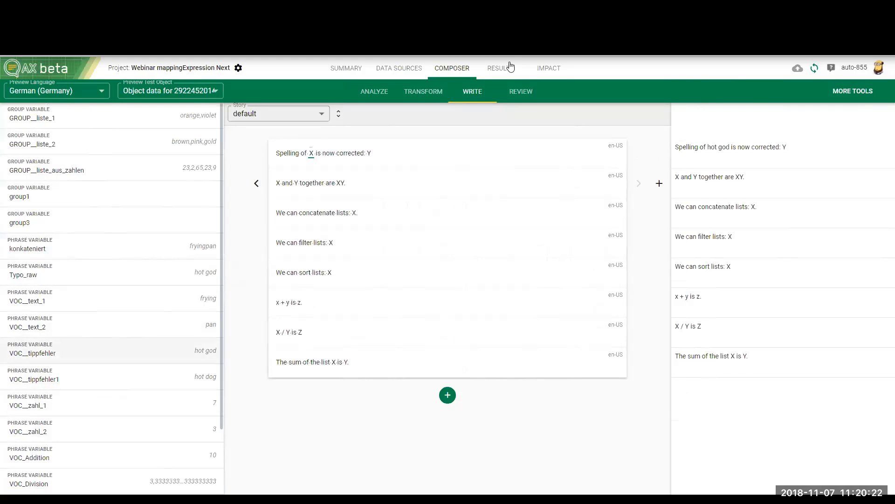
double_click(369, 153)
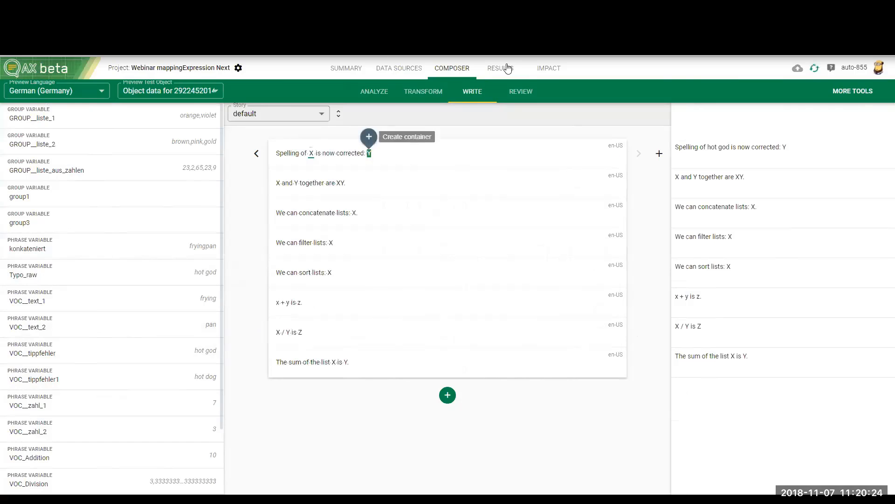
left_click(369, 136)
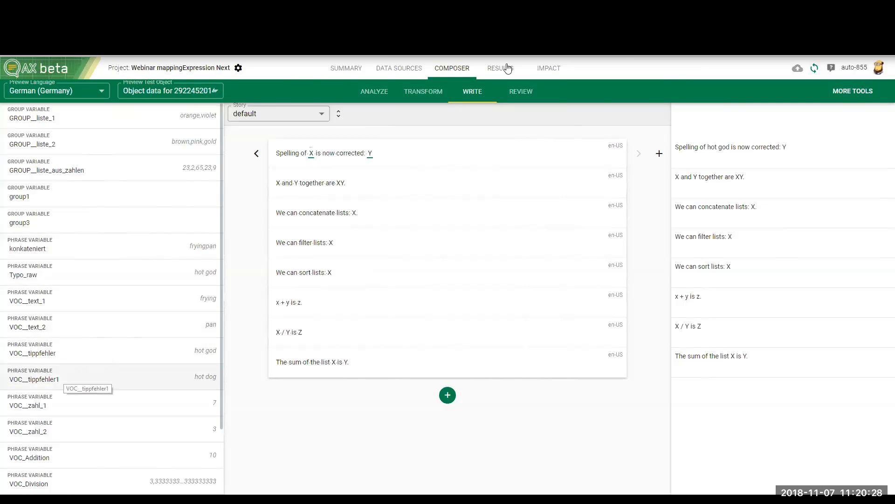
left_click_drag(64, 379, 370, 153)
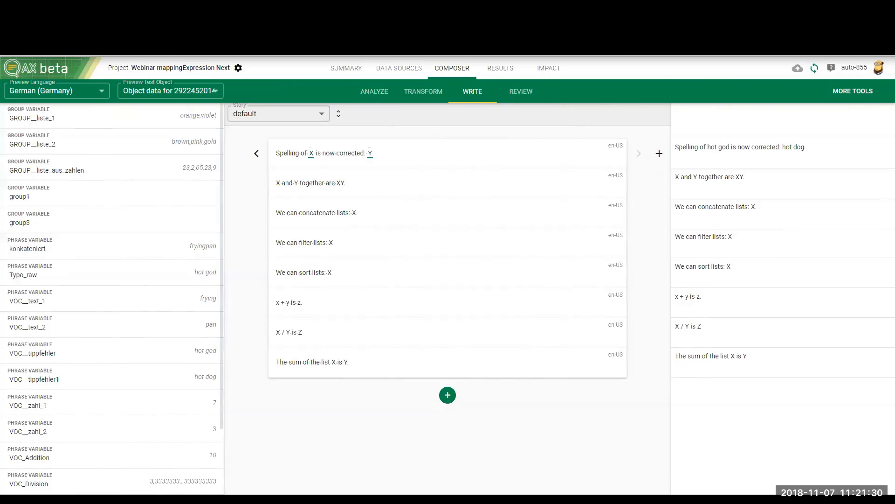
Step: Examine the field values of text_1 and text_2 in the Analyze view
left_click(375, 91)
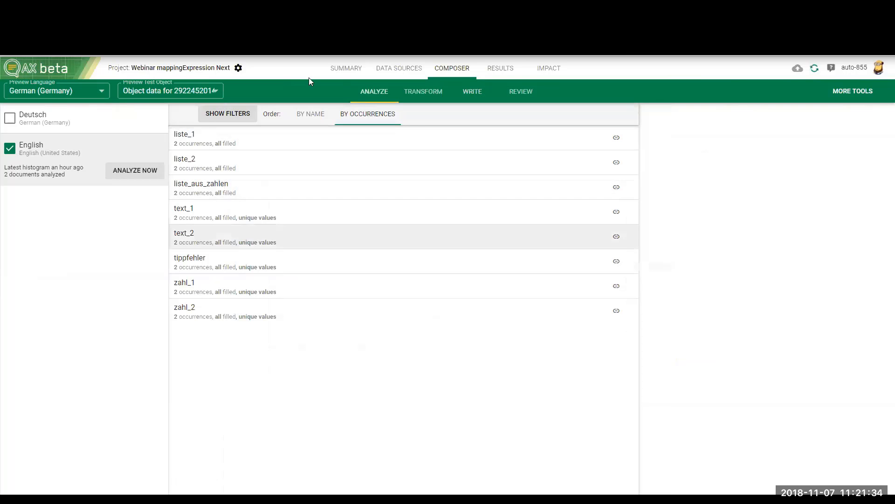
left_click(247, 232)
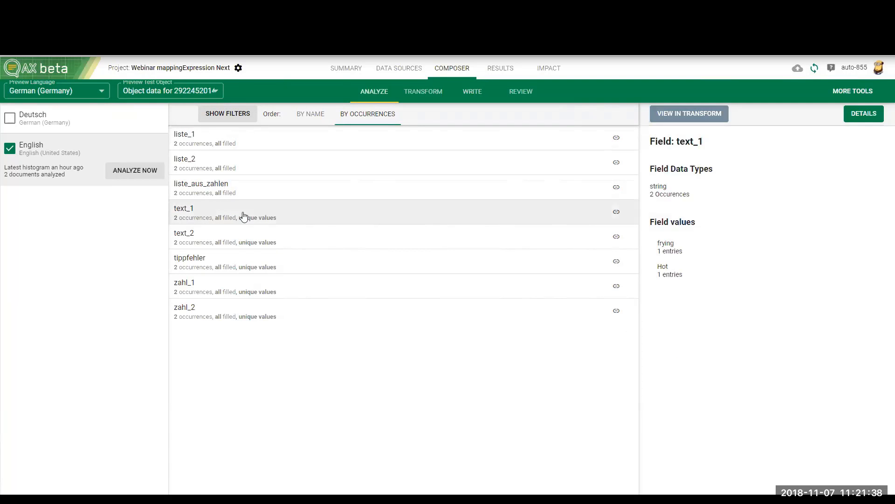
left_click(243, 232)
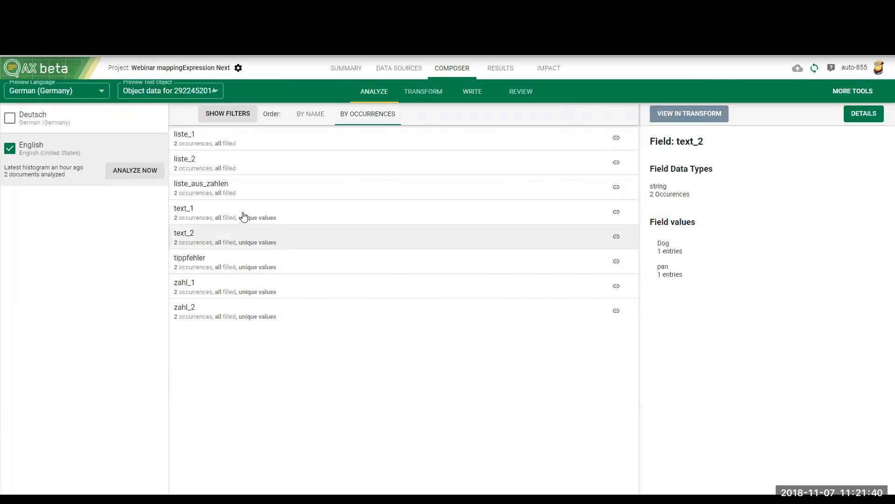
left_click(243, 214)
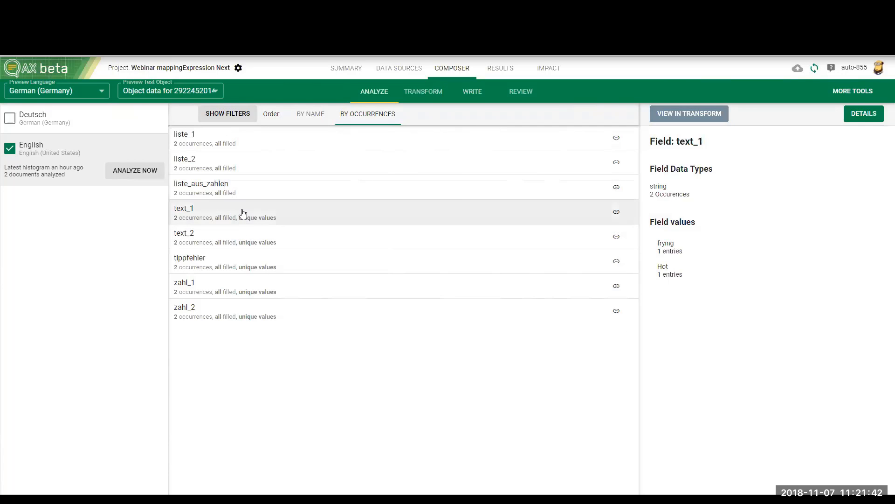
Step: Compare the field values of text_1 and text_2, and create a STRING data node for text_1 with the suggested name
left_click(244, 233)
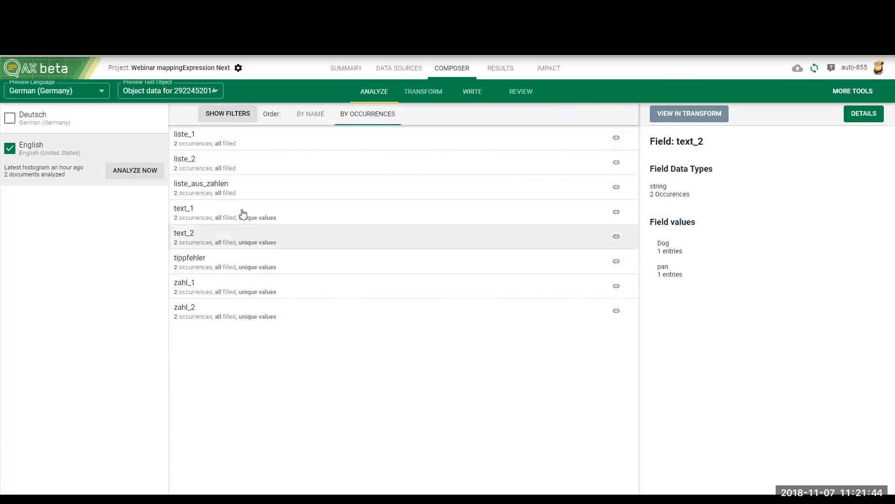
left_click(243, 213)
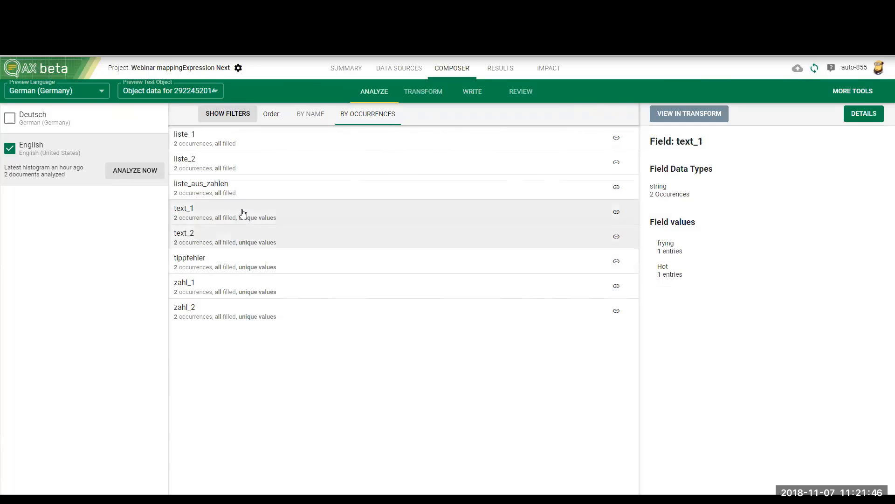
left_click(244, 236)
left_click(403, 212)
left_click(863, 115)
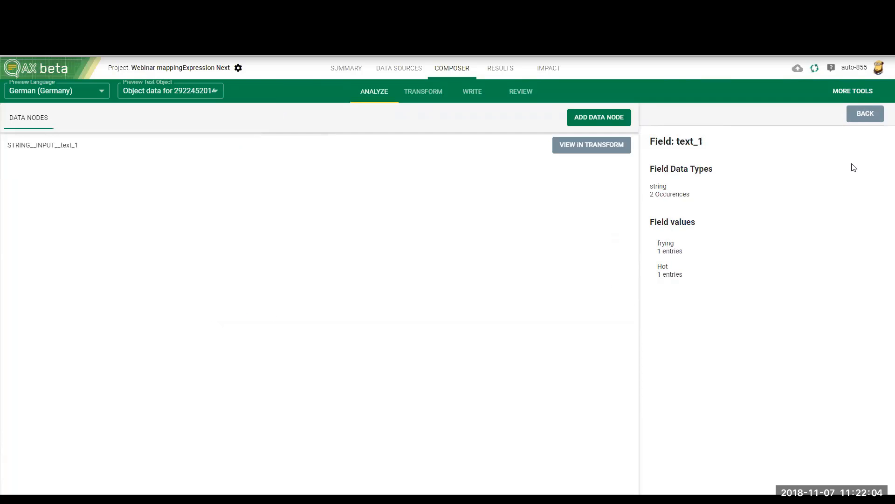
left_click(595, 122)
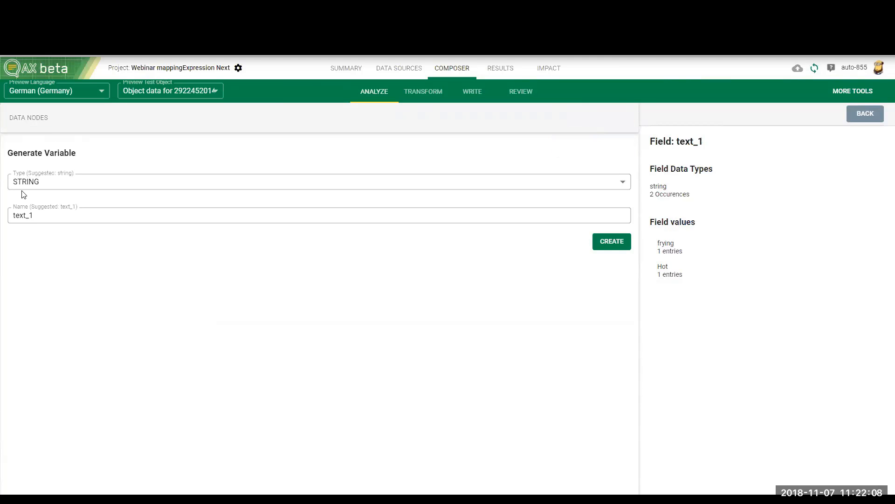
left_click(609, 241)
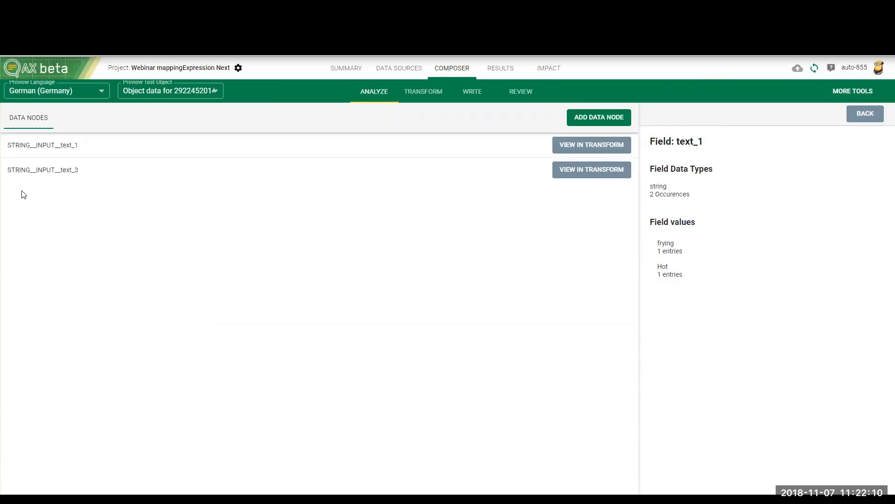
Step: Create a STRING data node for the text_2 field with the suggested name
left_click(869, 115)
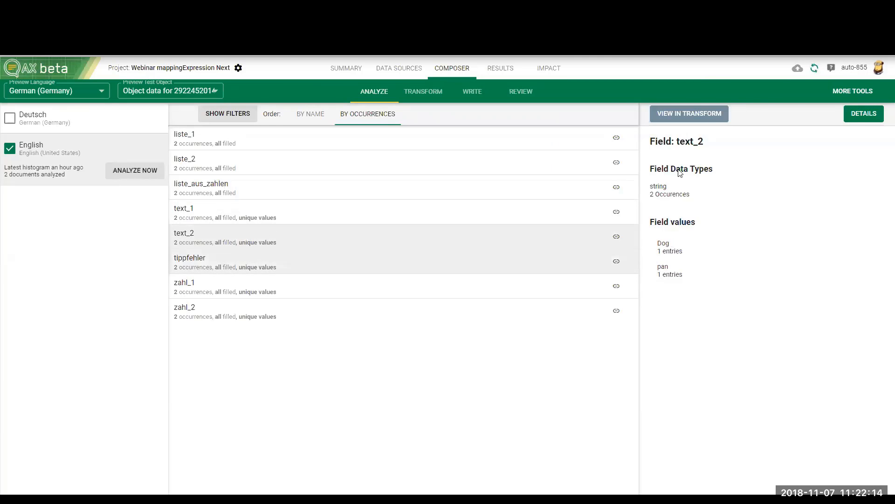
left_click(864, 114)
left_click(577, 120)
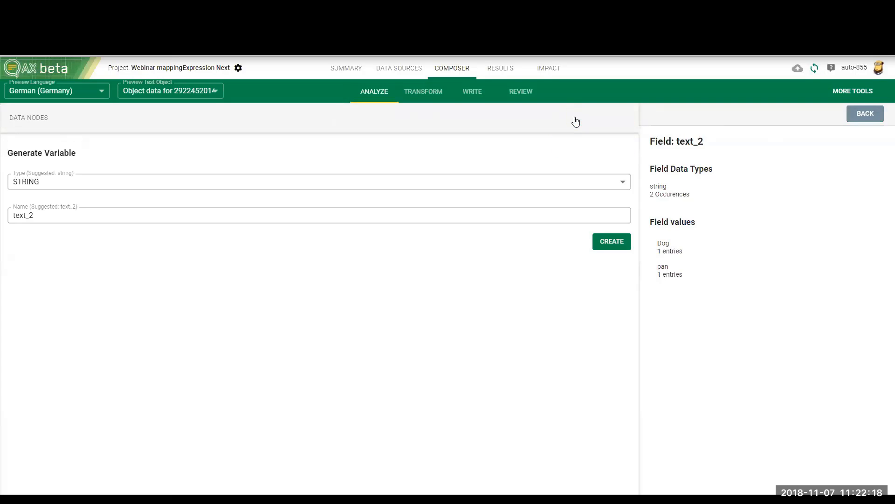
key("Return")
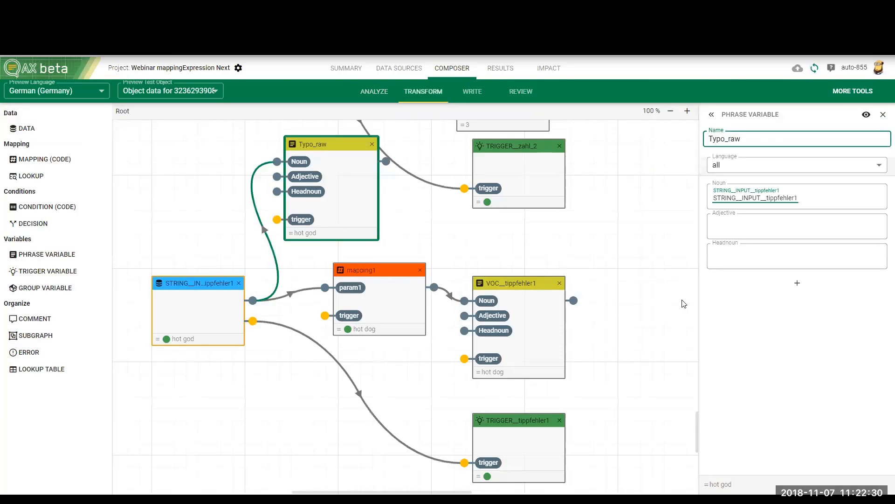
Step: In the Transform view, move the TRIGGER__text_3 node to the free space beside VOC__text_3
scroll(248, 393, "down", 10)
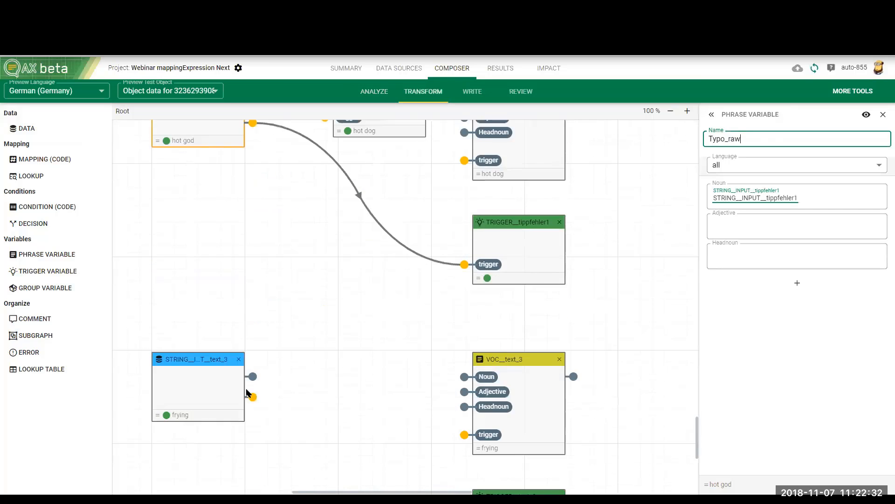
scroll(247, 391, "down", 5)
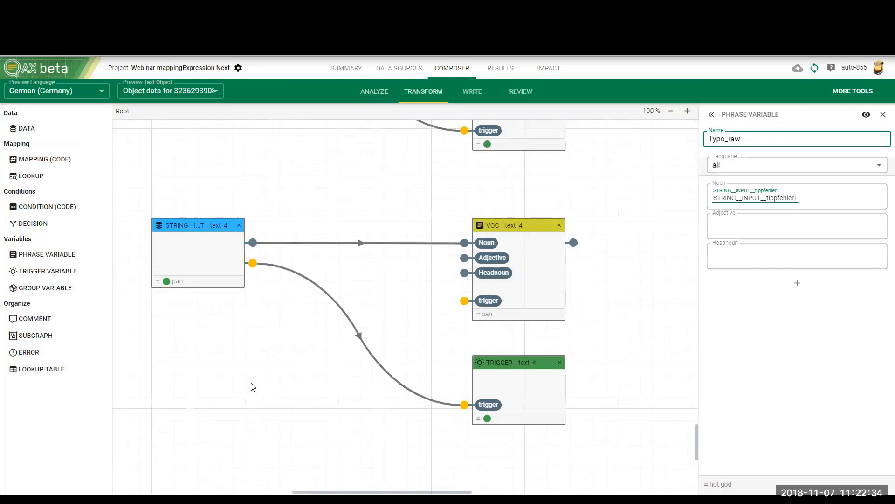
scroll(251, 387, "up", 5)
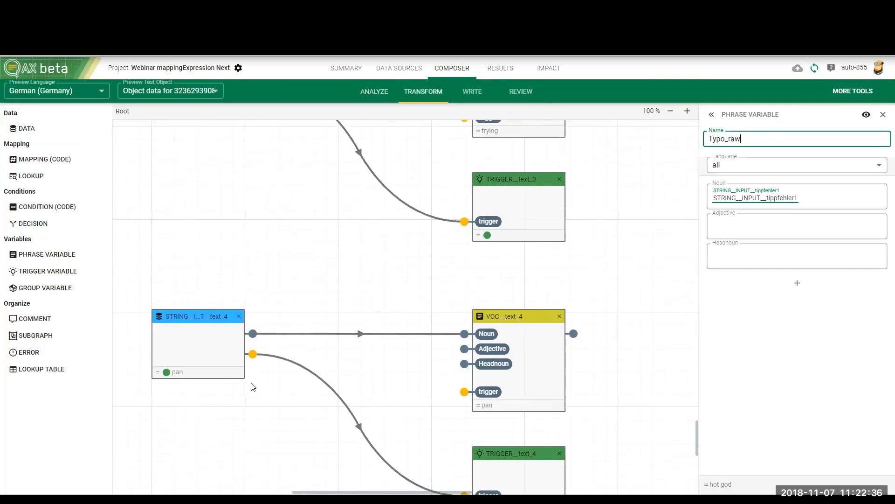
left_click_drag(498, 277, 599, 223)
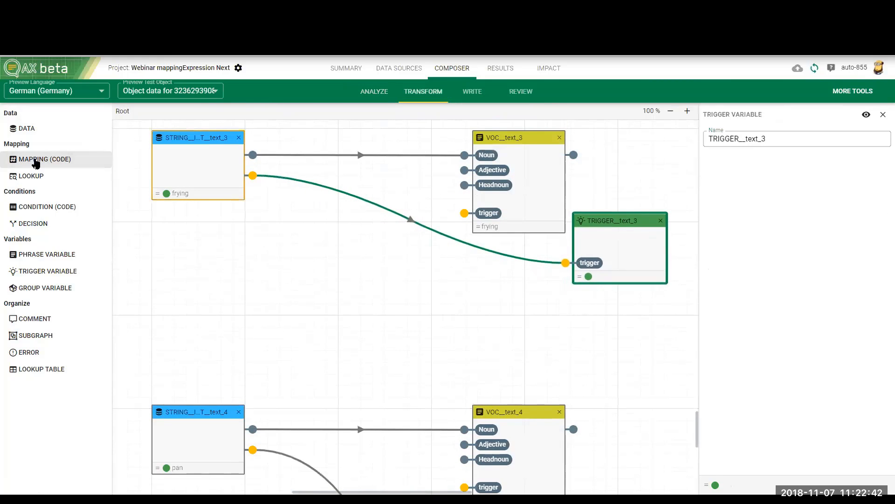
Step: Add a code mapping with the input parameters param1 and param2, and name it Concatenation
left_click(35, 160)
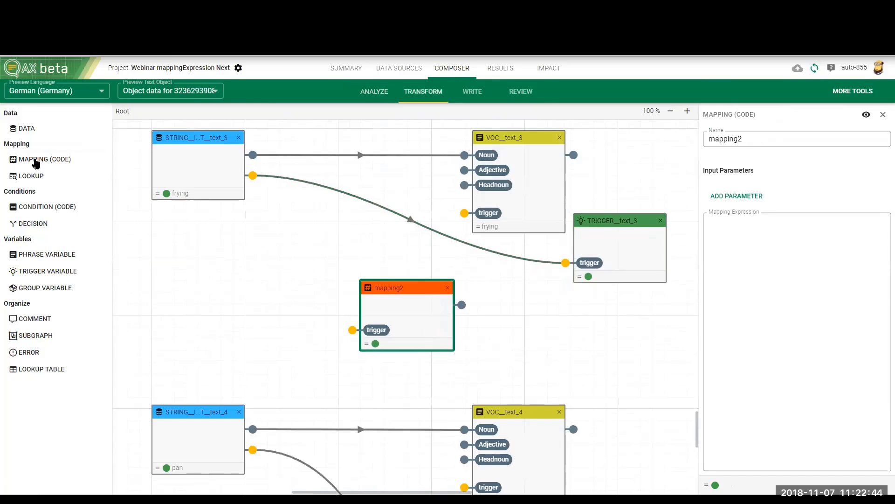
left_click(730, 200)
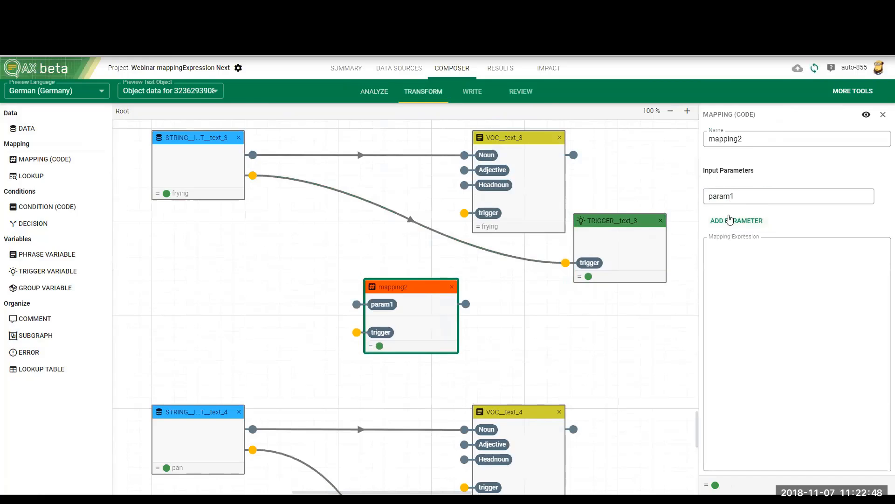
left_click_drag(743, 141, 708, 148)
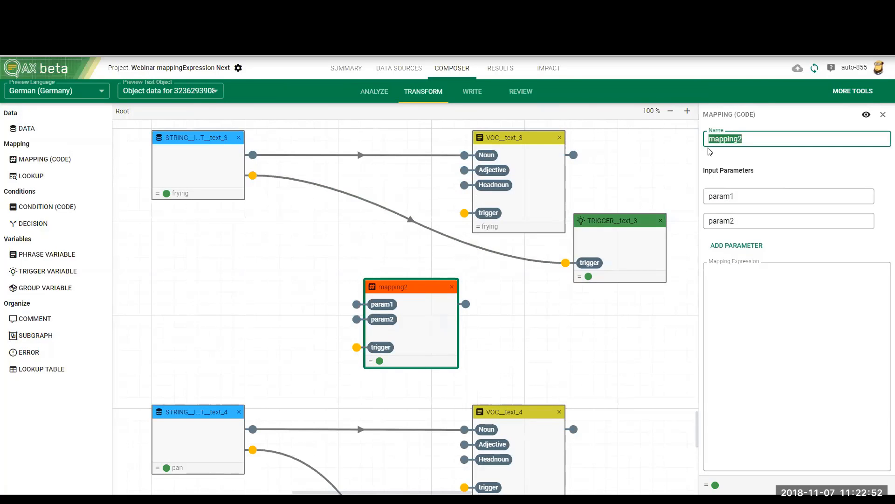
type("Conca")
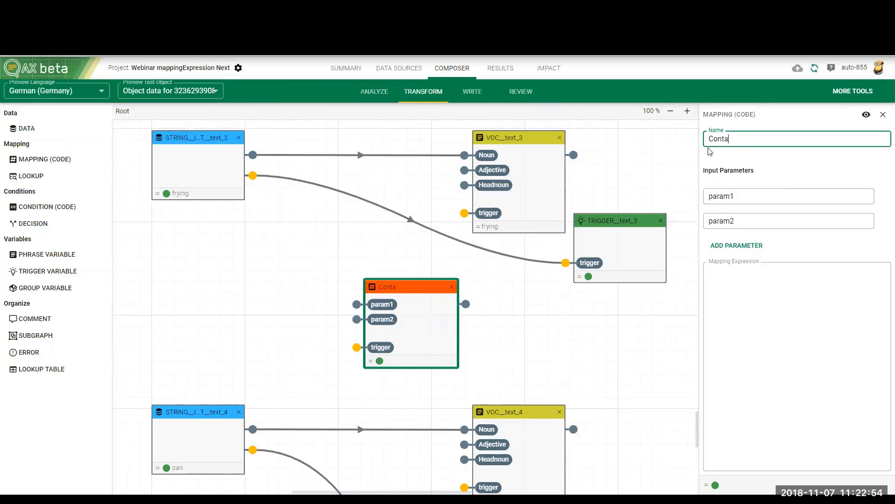
type("tenation")
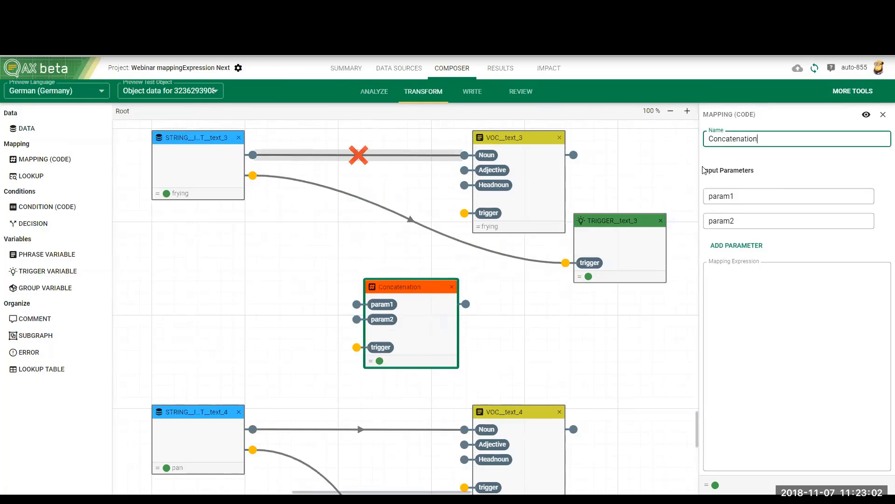
Step: Connect the STRING__INPUT__text_3 output to param1 and the STRING__INPUT__text_4 output to param2 of the Concatenation mapping
left_click(252, 156)
left_click_drag(270, 171, 357, 304)
left_click_drag(252, 429, 357, 319)
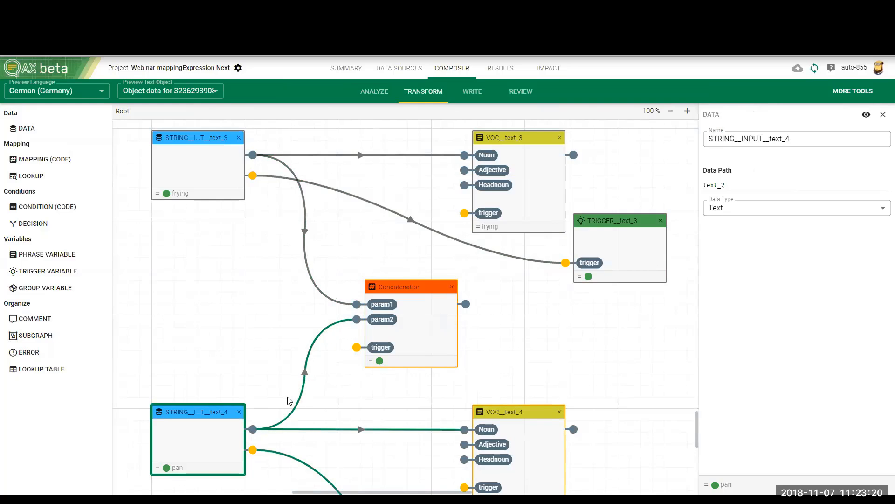
Step: Enter the mapping expression #param1 + #param2 in the Concatenation mapping
left_click(411, 329)
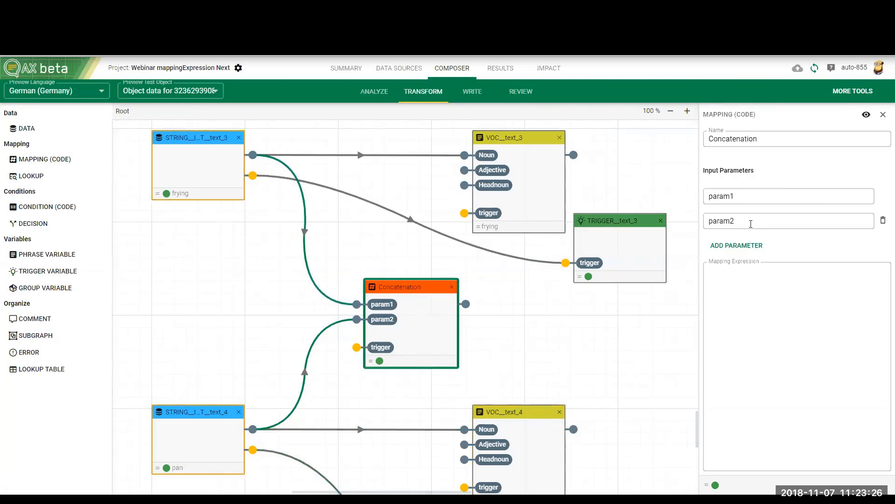
left_click(759, 294)
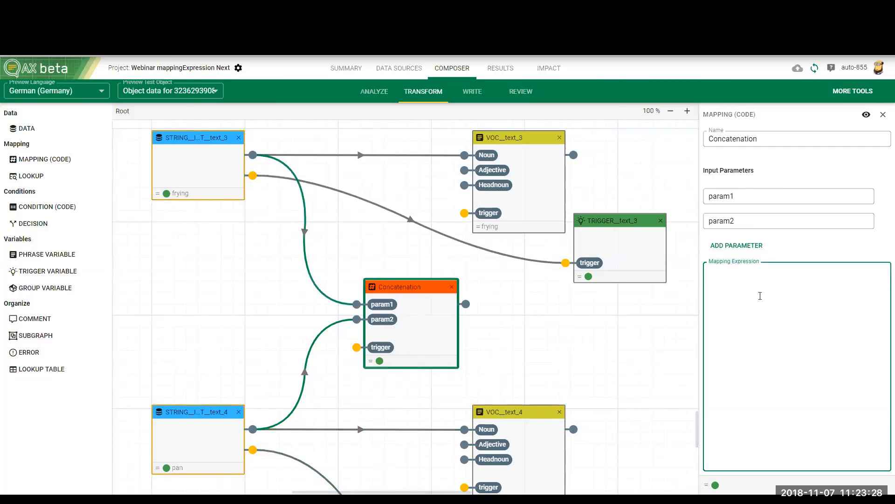
type("#")
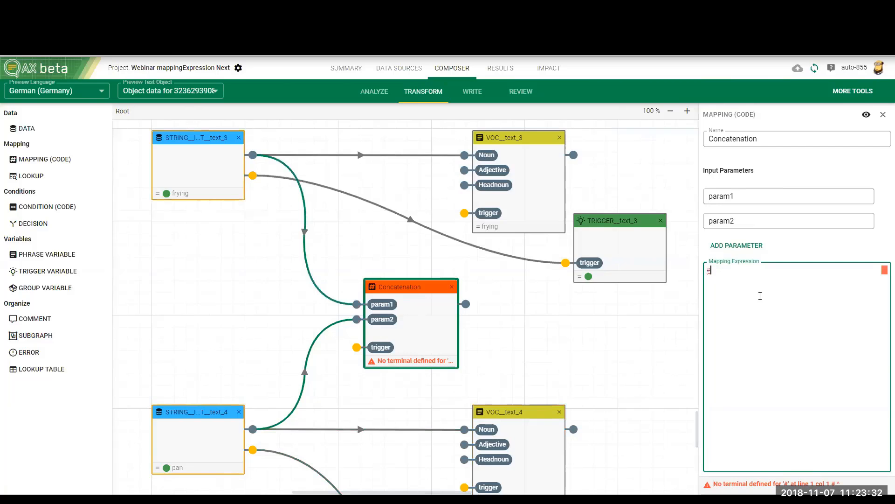
type("frparam")
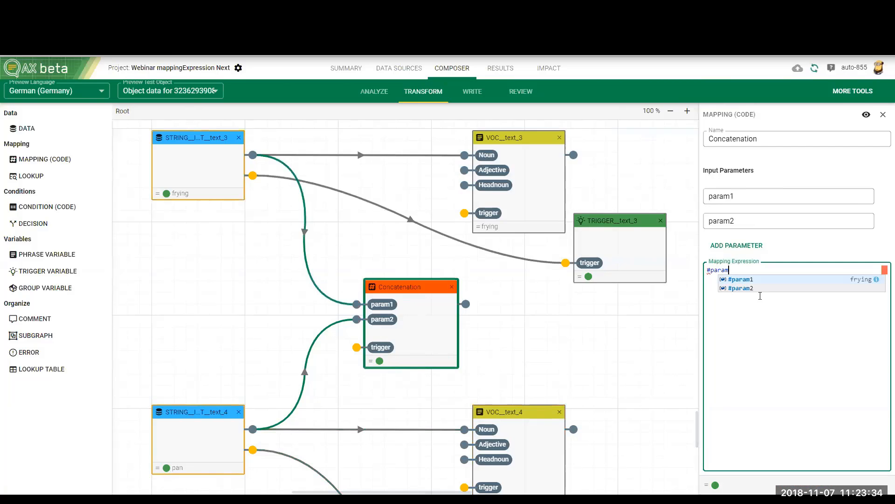
left_click(757, 280)
type("+ ")
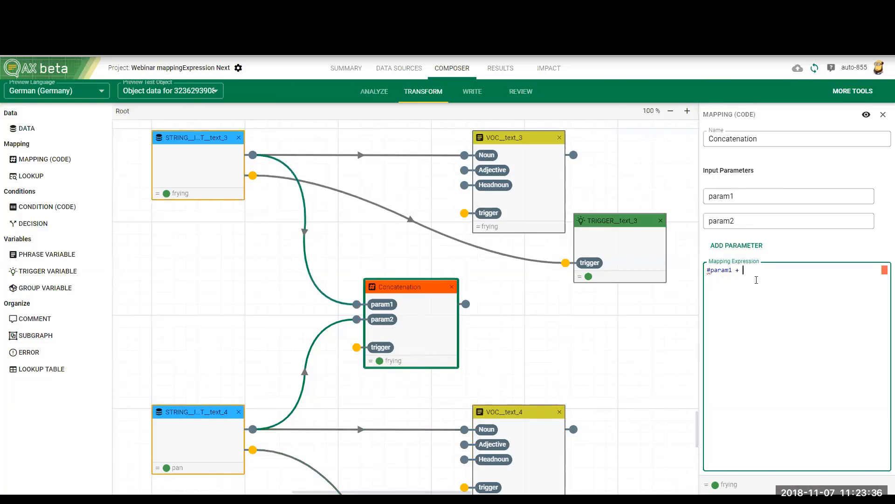
type("#param2")
left_click(756, 281)
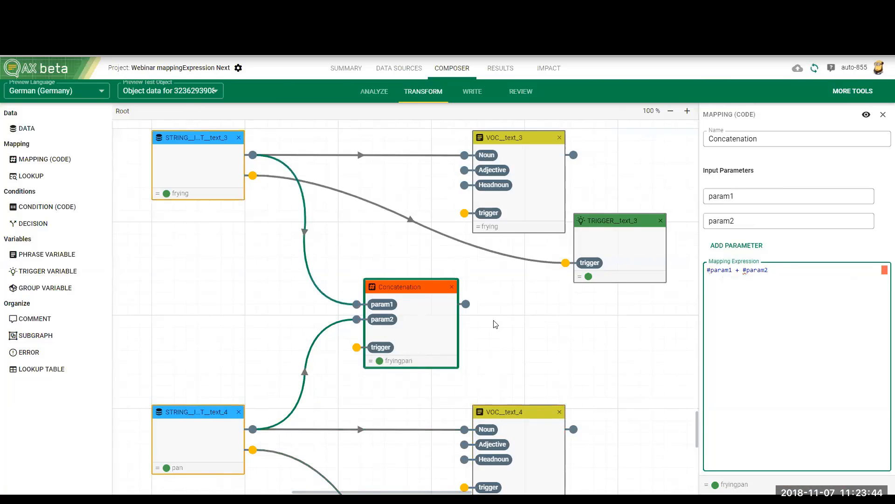
Step: Check the concatenation with the preview test object whose number starts with 292245201
left_click(217, 99)
key("Up")
key("Return")
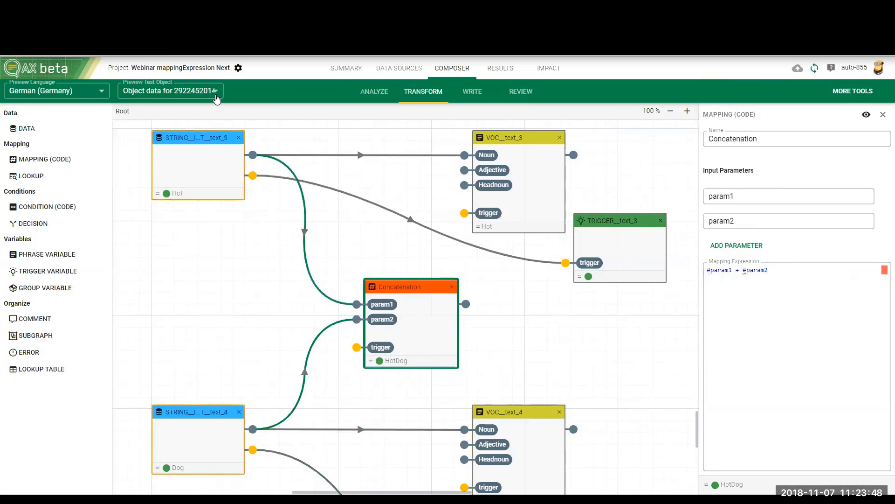
Step: Extend the expression to #param1 + " " + #param2 and check it with the test object starting with 323629390
left_click(744, 271)
type("\" \" +")
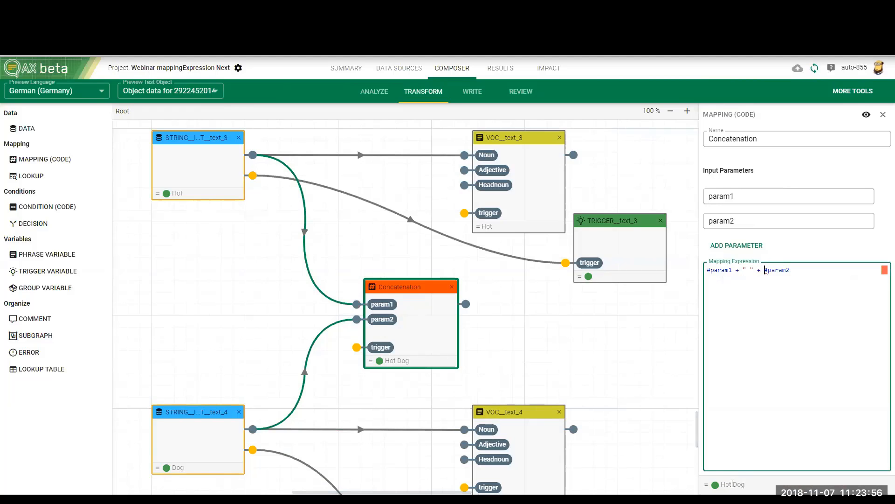
left_click(216, 93)
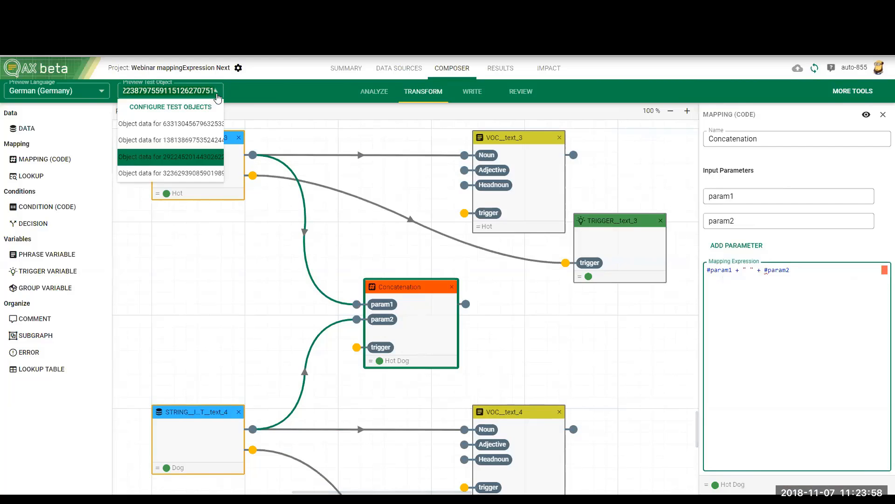
left_click(170, 173)
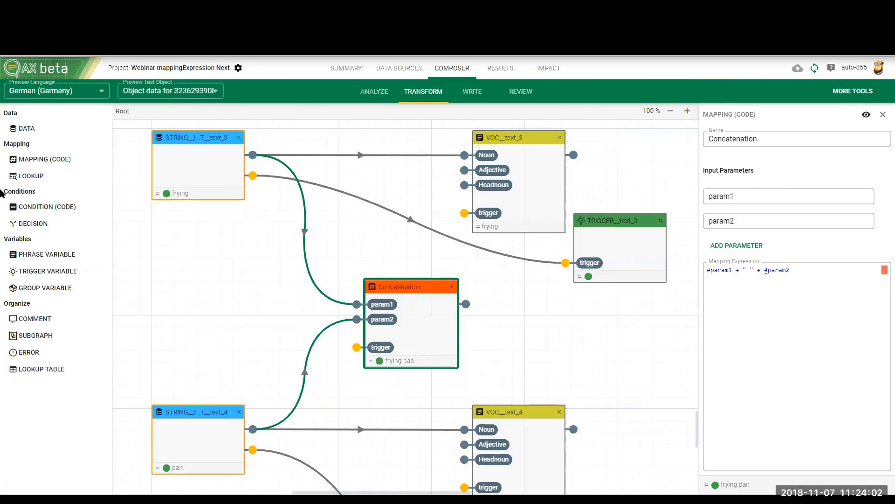
Step: Add a phrase variable named VOC_Concatenation and connect the Concatenation mapping's output to its Noun input
left_click(47, 255)
left_click_drag(47, 254, 599, 305)
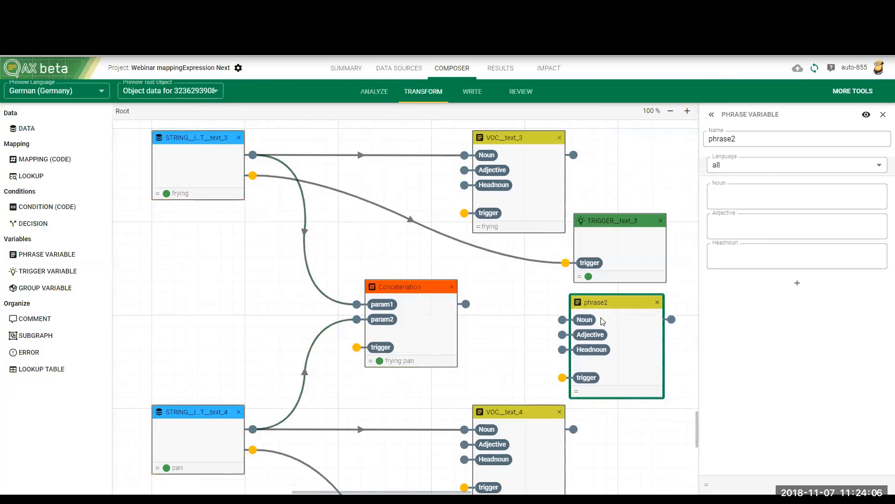
left_click_drag(466, 303, 547, 319)
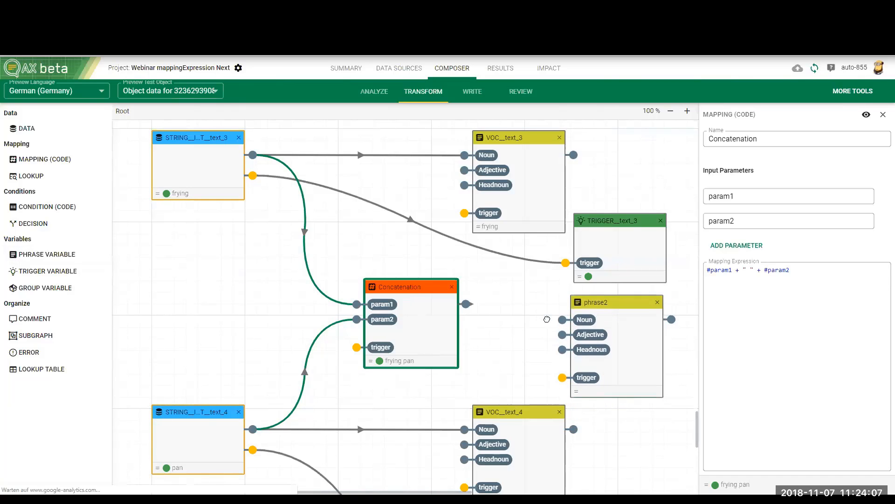
left_click(575, 316)
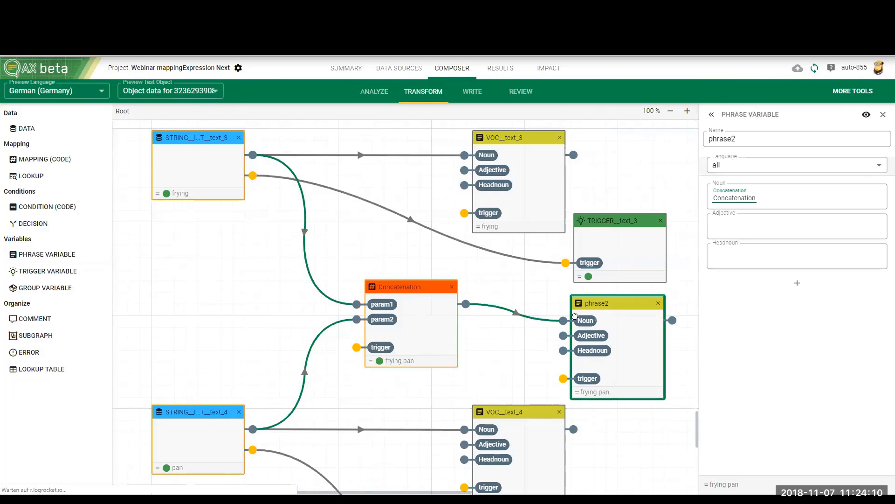
double_click(740, 135)
type("VOC_Concatenation")
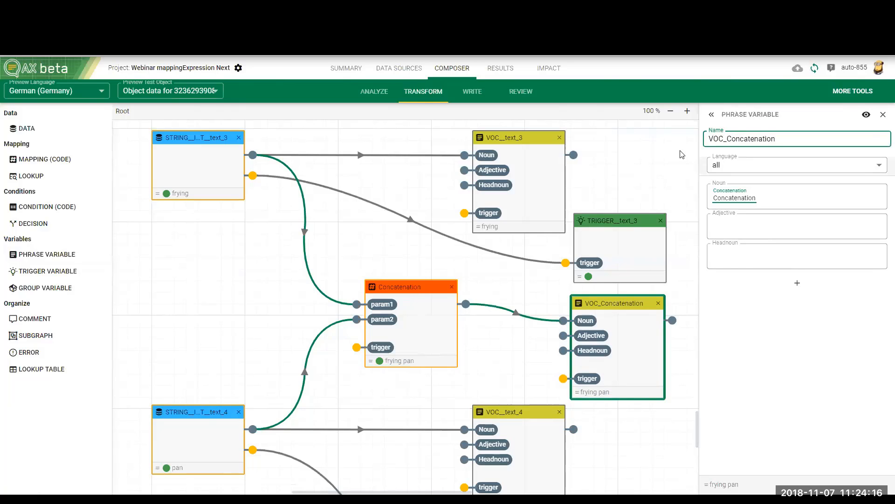
Step: In the Write view, turn the separate X and Y of "X and Y together are XY." into containers
left_click(497, 88)
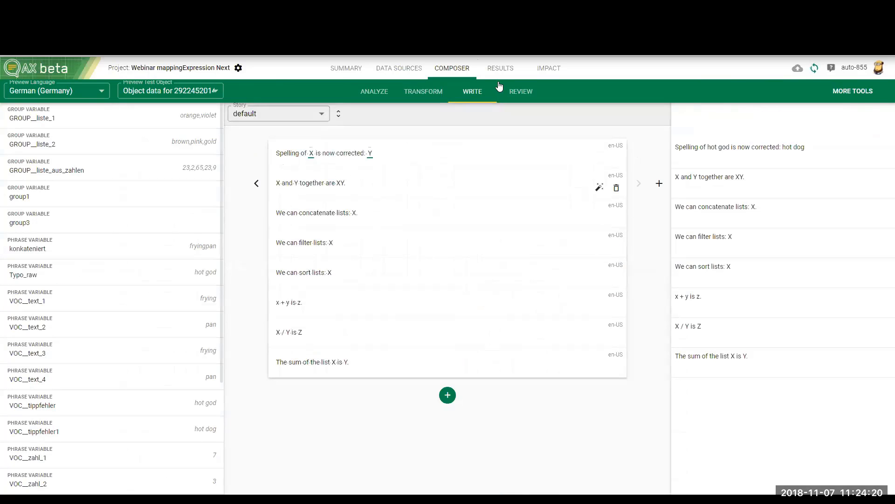
key("shift+Left")
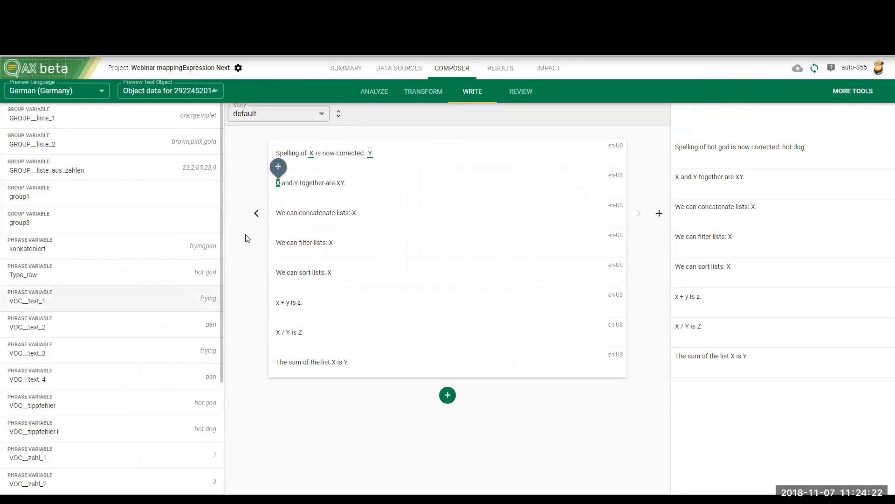
left_click(278, 167)
double_click(297, 183)
left_click(300, 166)
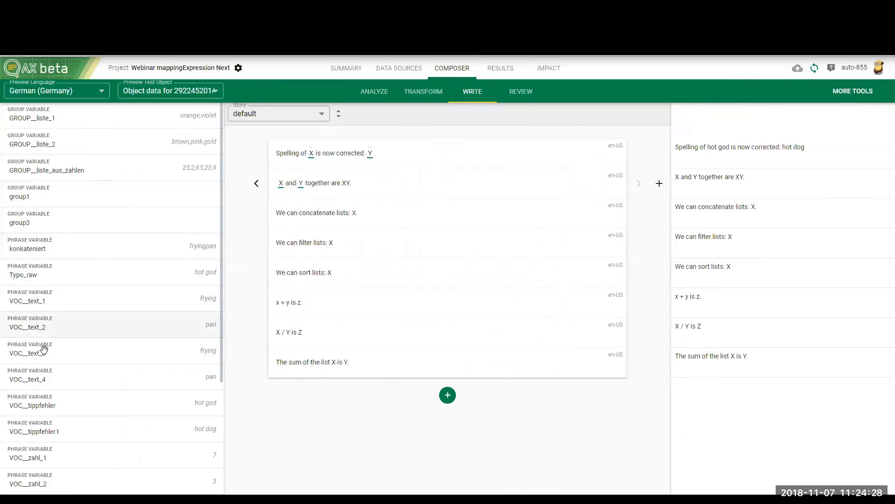
Step: Assign VOC__text_3 and VOC__text_4 to the sentence's X and Y containers, and turn XY into a container outputting VOC_Concatenation
left_click_drag(38, 355, 246, 201)
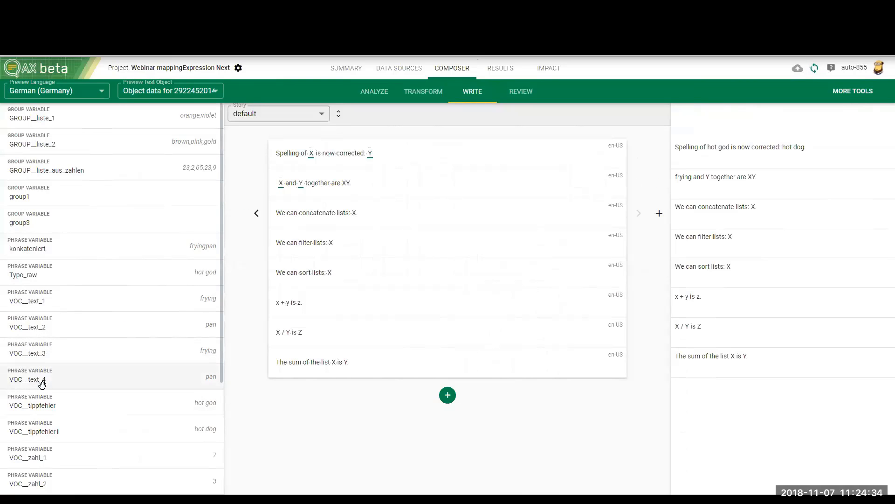
left_click_drag(42, 384, 301, 183)
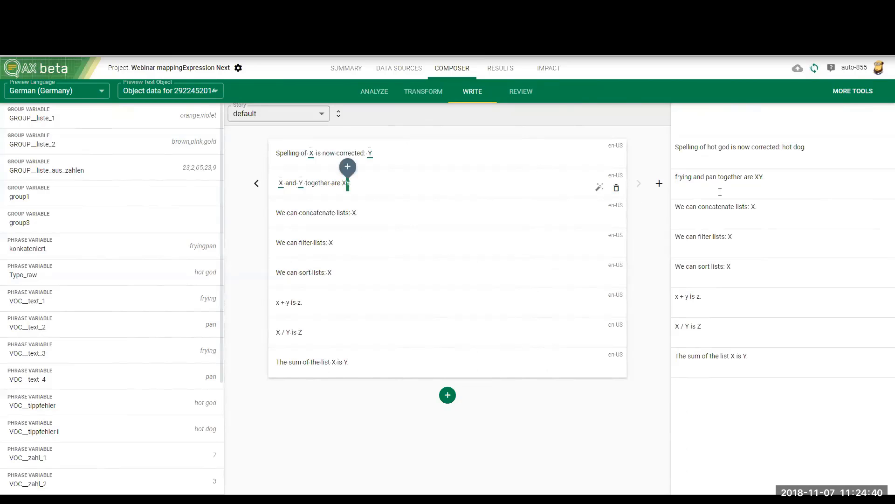
left_click(345, 167)
scroll(112, 320, "down", 1)
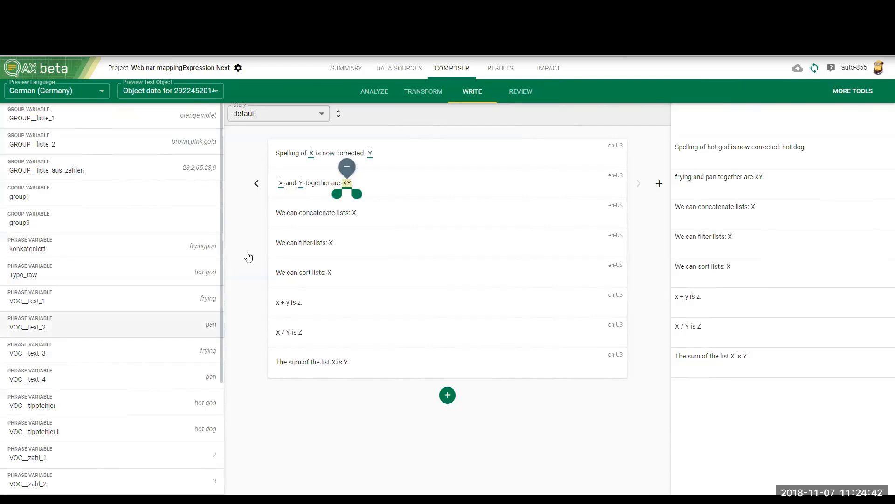
scroll(112, 319, "down", 3)
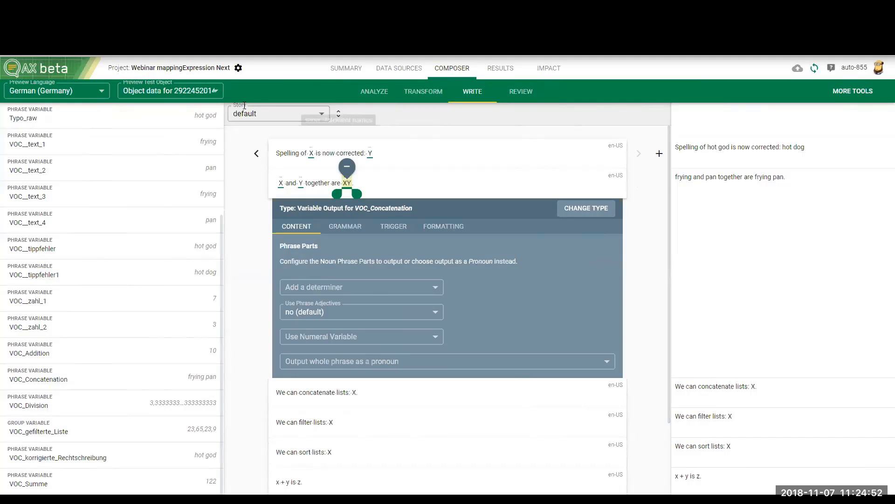
Step: Preview the concatenation sentence with the test object starting with 323629390 and with the one starting with 292245201
left_click(217, 92)
key("Down")
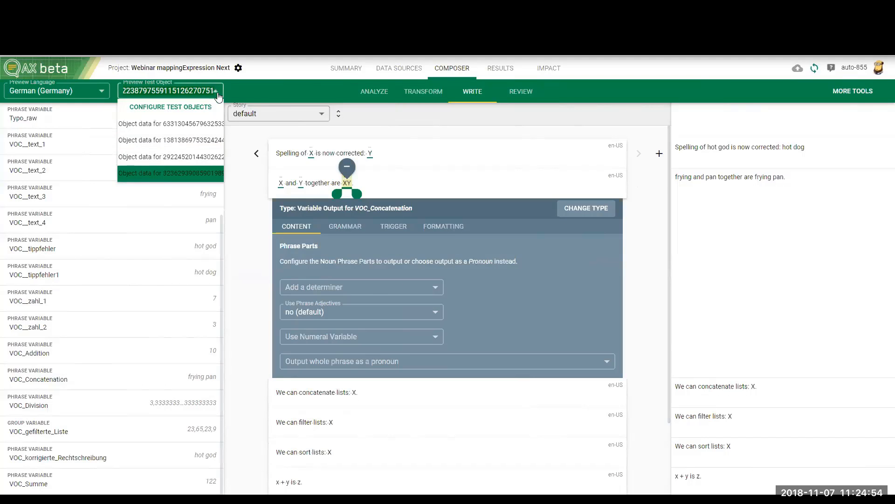
key("Return")
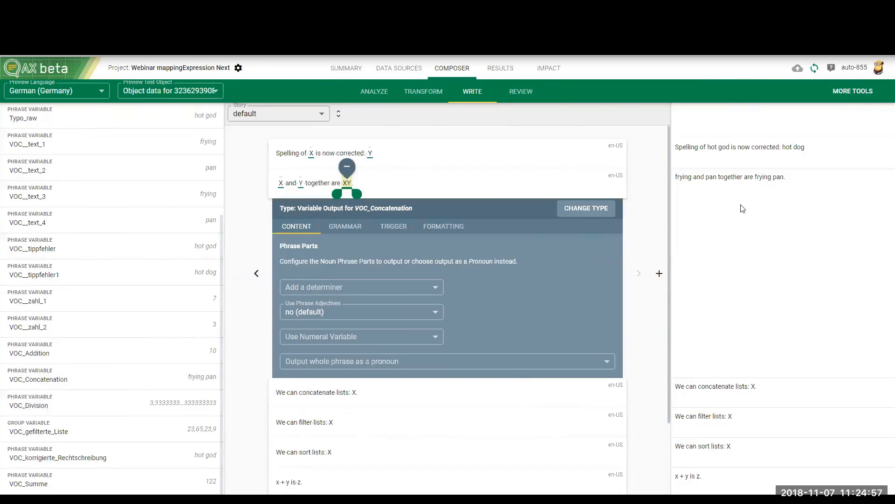
left_click(217, 93)
key("Up")
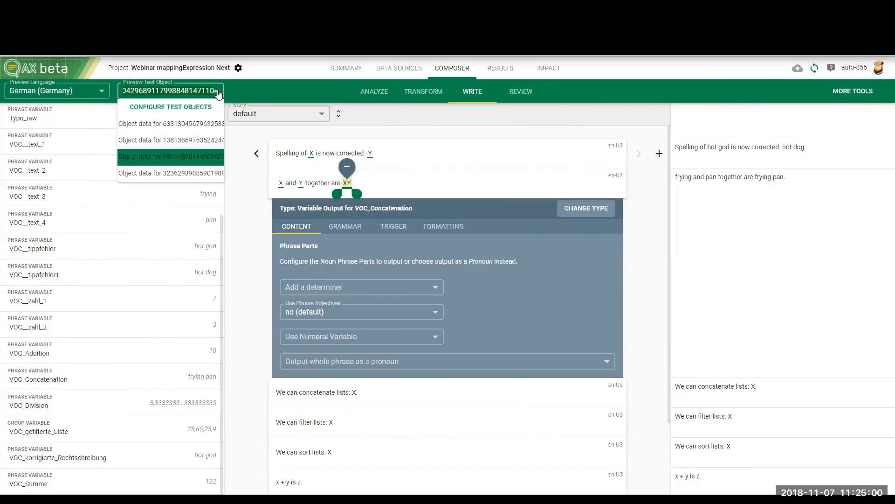
key("Return")
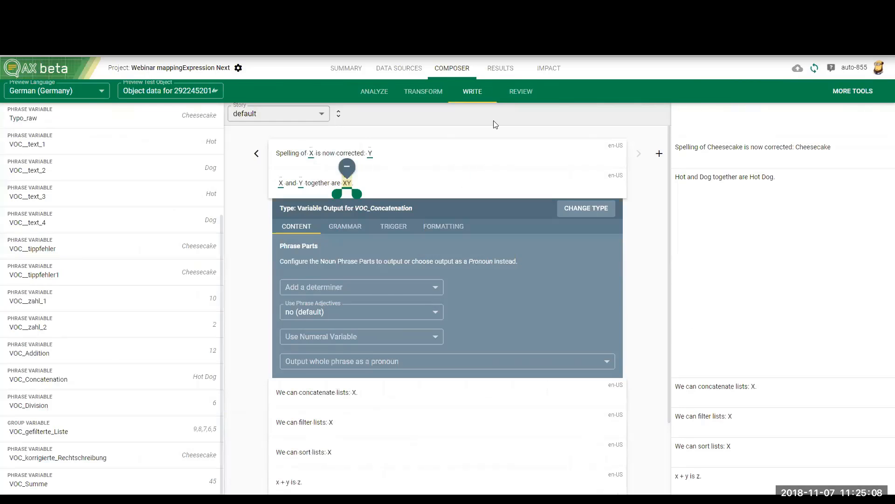
Step: In the Analyze view, add a second data node for the liste_1 field
scroll(246, 331, "down", 2)
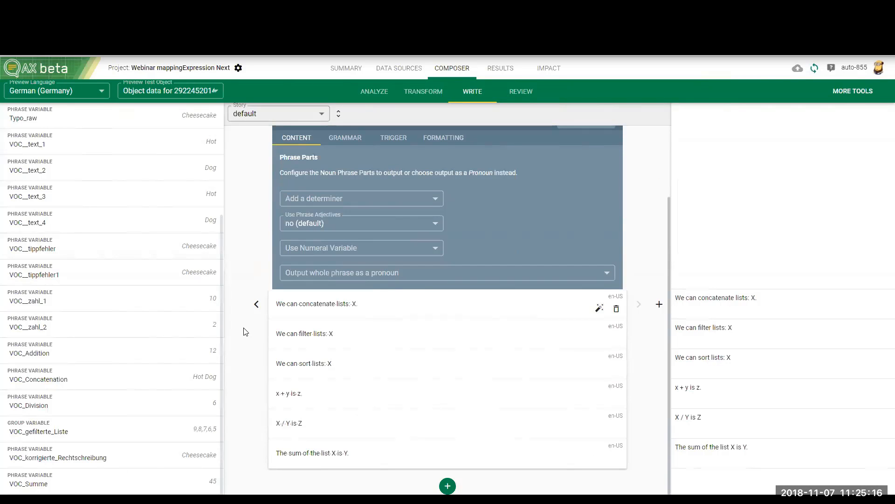
left_click(599, 308)
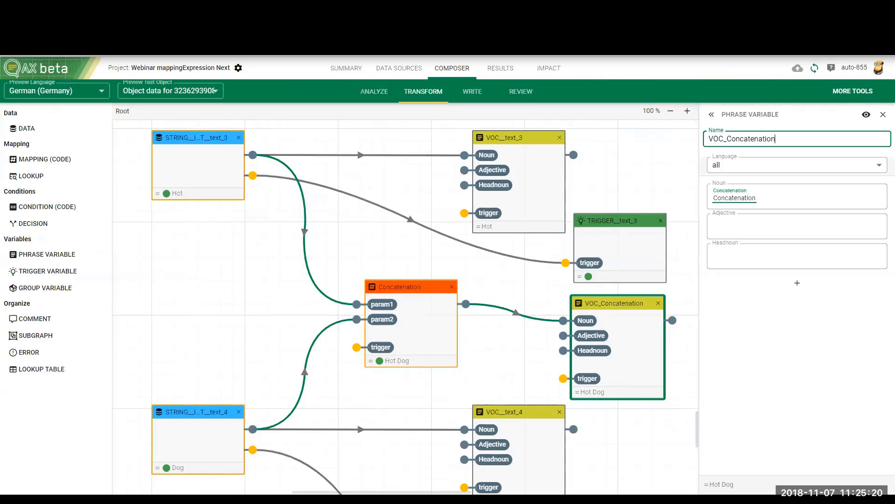
key("ctrl+Tab")
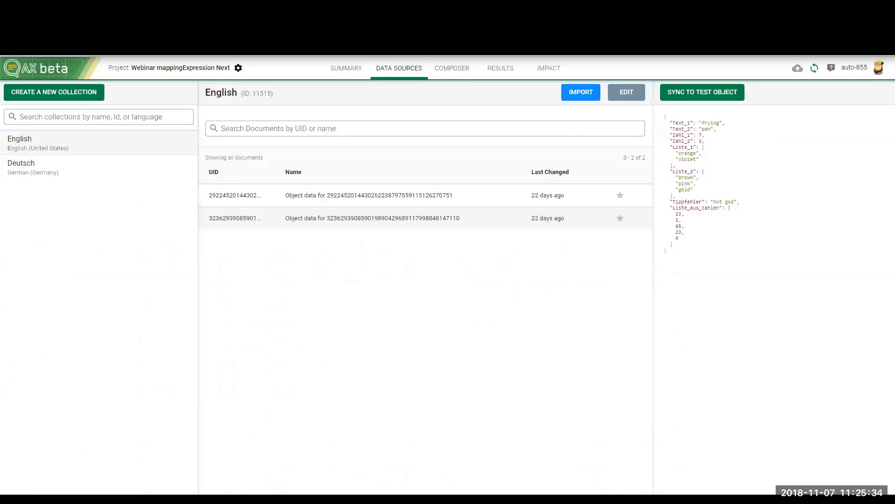
key("ctrl+Tab")
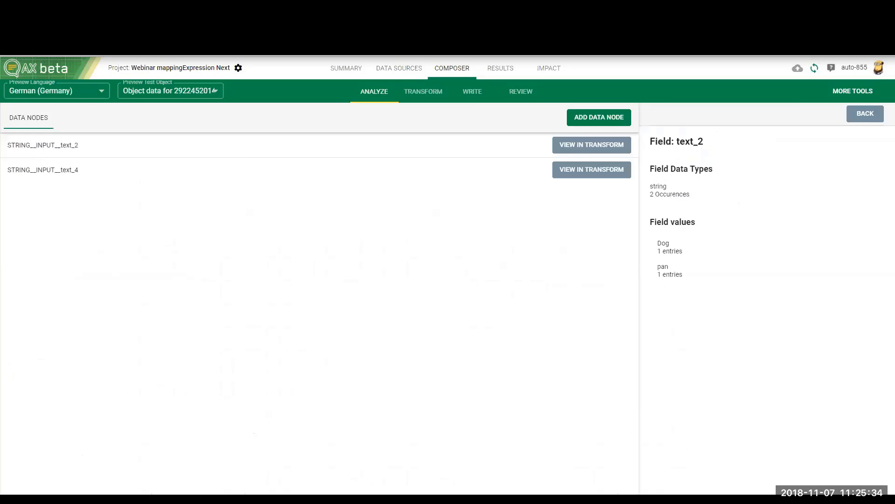
left_click(874, 118)
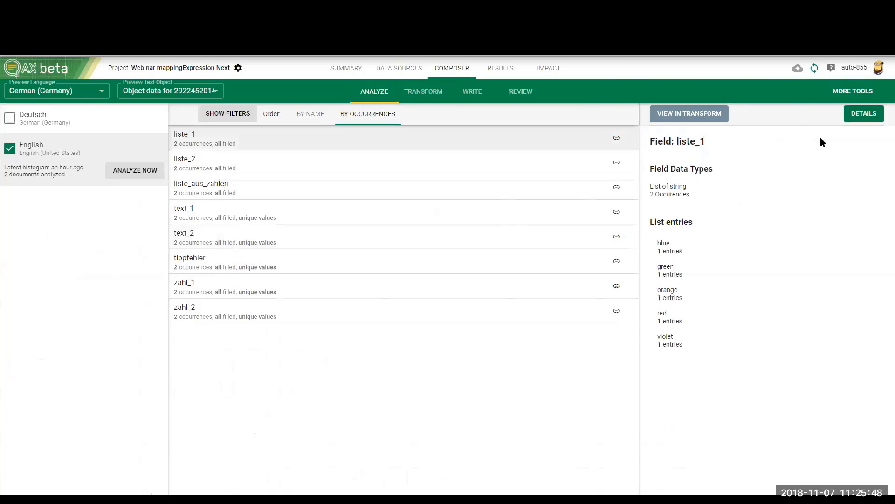
left_click(861, 119)
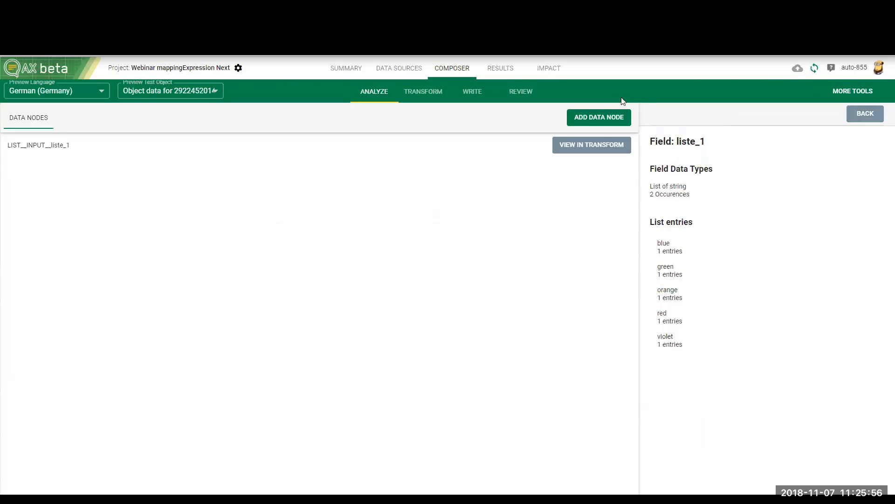
left_click(603, 117)
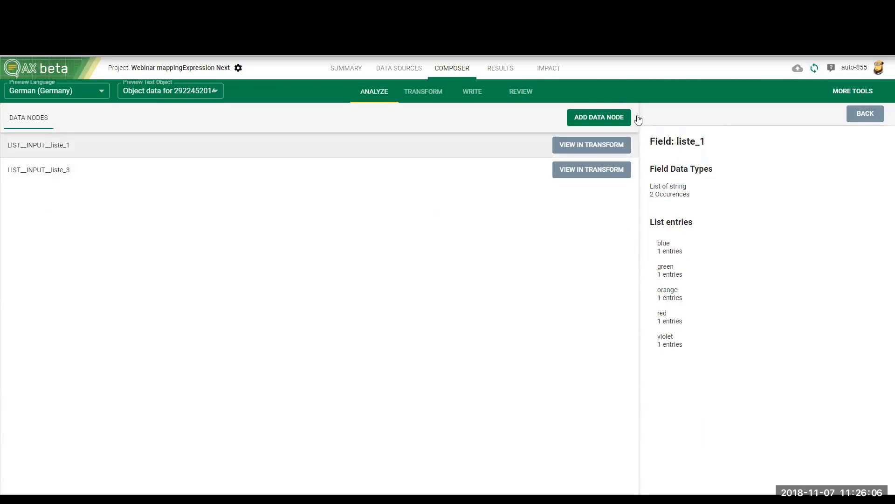
Step: Add another data node for the liste_2 field
left_click(865, 115)
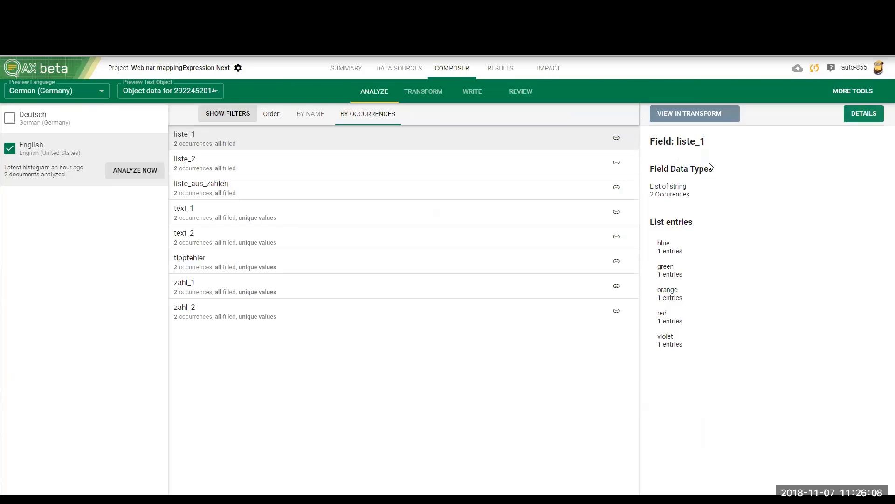
left_click(244, 173)
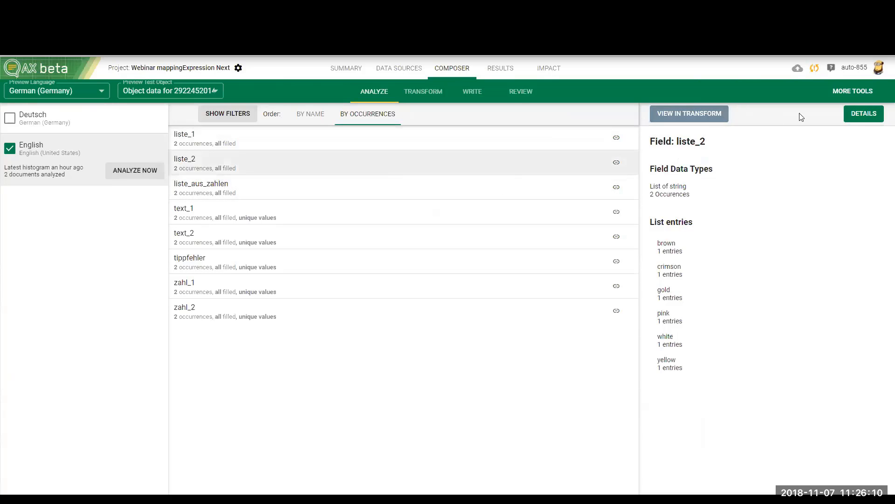
left_click(692, 117)
left_click(619, 119)
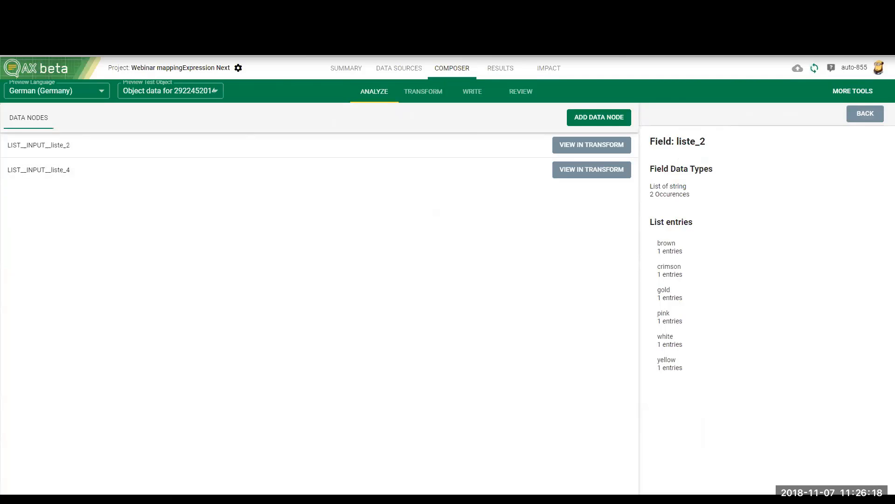
Step: In the Transform view, move the TRIGGER__liste_3 node to the lower right of GROUP__liste_3 to free space between the list nodes
left_click(410, 82)
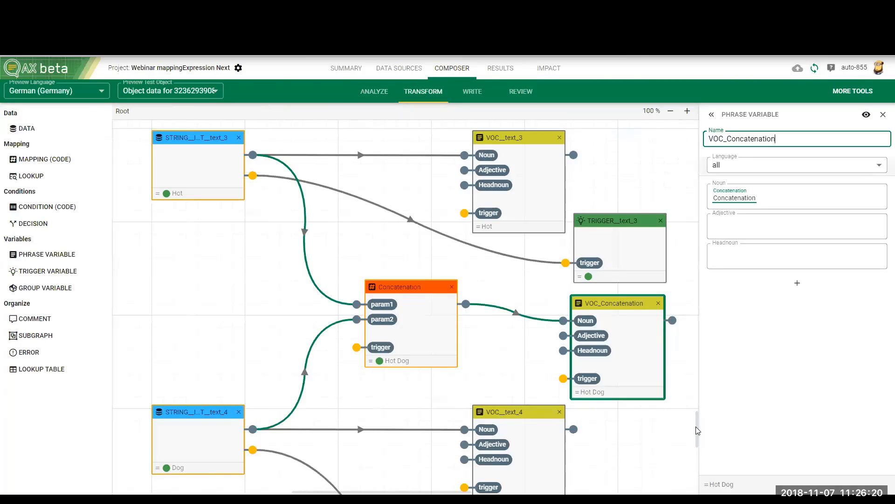
scroll(698, 456, "down", 10)
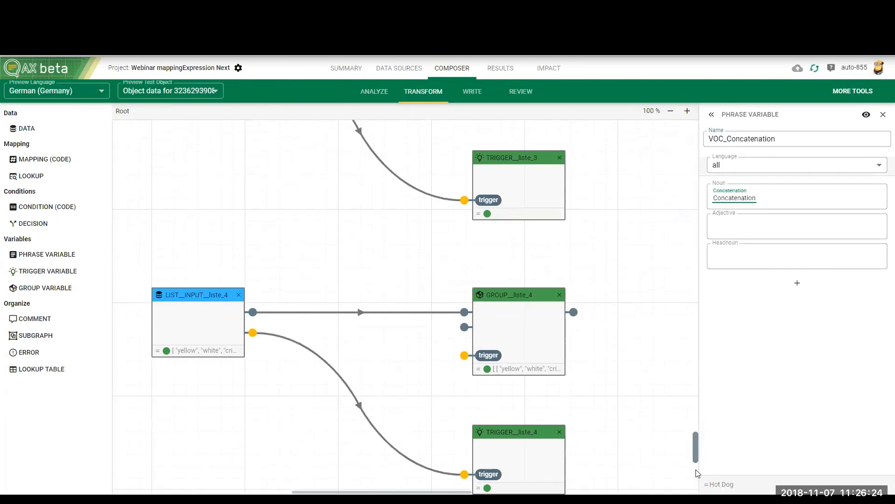
scroll(695, 449, "up", 3)
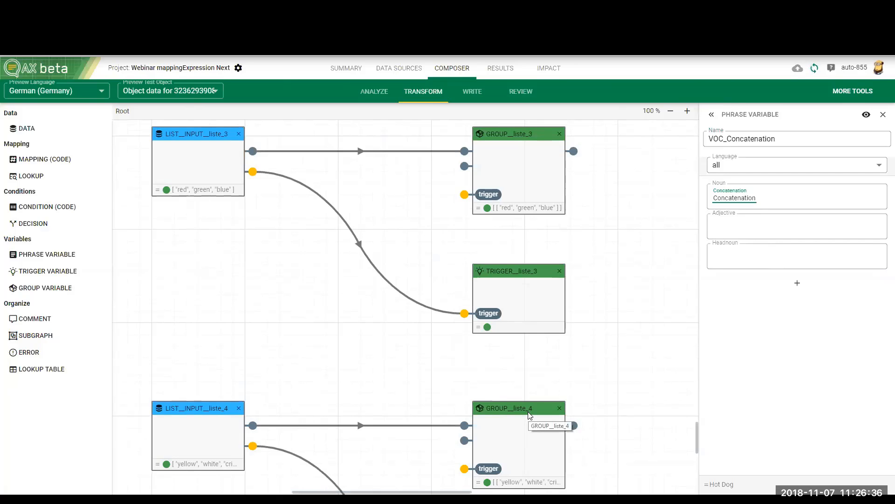
mouse_move(519, 271)
left_mouse_down()
mouse_move(568, 250)
mouse_move(626, 207)
left_mouse_up()
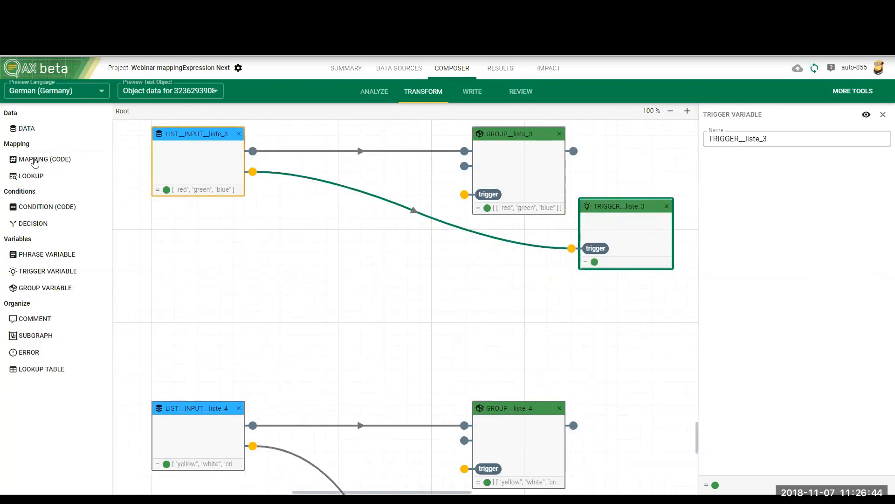
Step: Add a code mapping with two parameters, connecting LIST__INPUT__liste_3 to param1 and LIST__INPUT__liste_4 to param2
left_click_drag(34, 161, 433, 310)
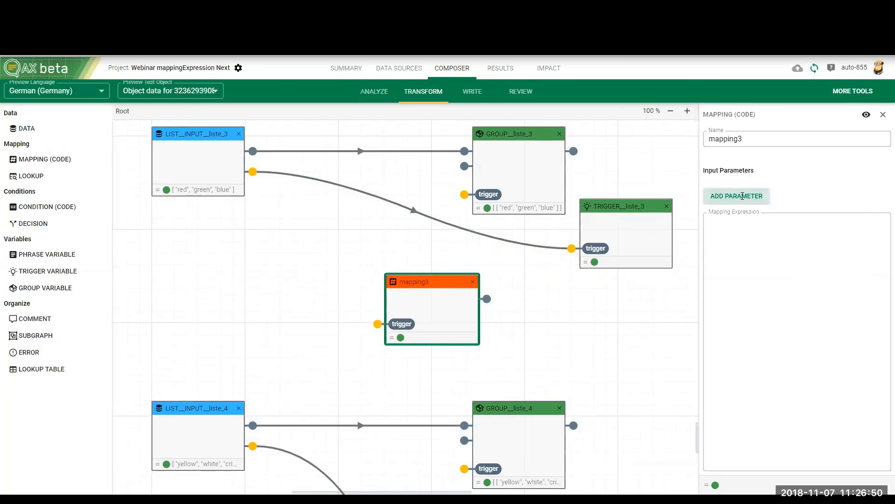
left_click(737, 196)
left_click(733, 222)
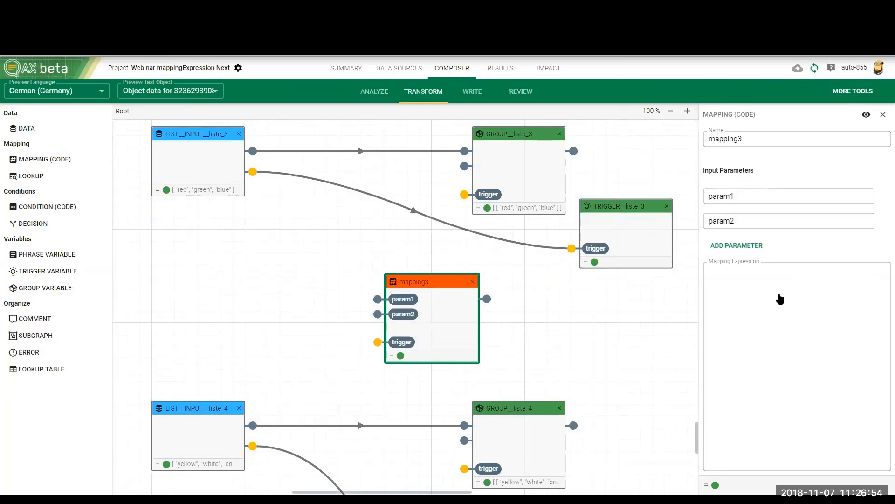
left_click_drag(253, 151, 377, 297)
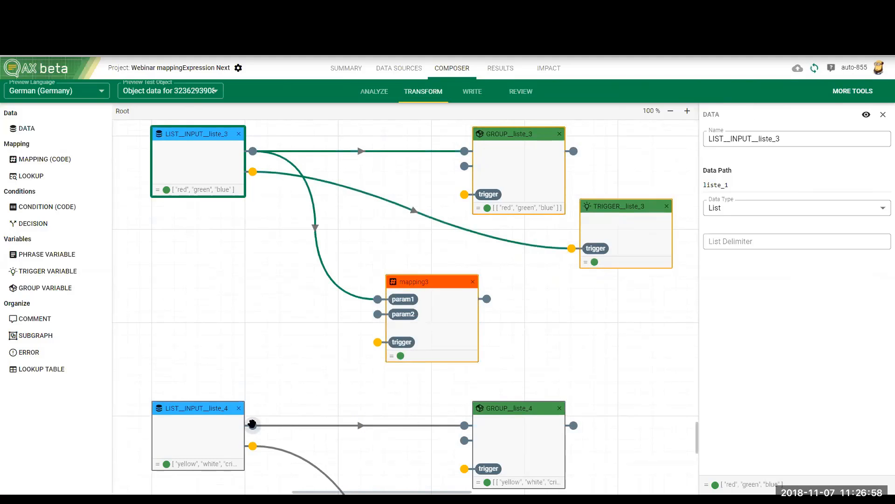
mouse_move(253, 425)
left_mouse_down()
mouse_move(353, 327)
mouse_move(378, 314)
left_mouse_up()
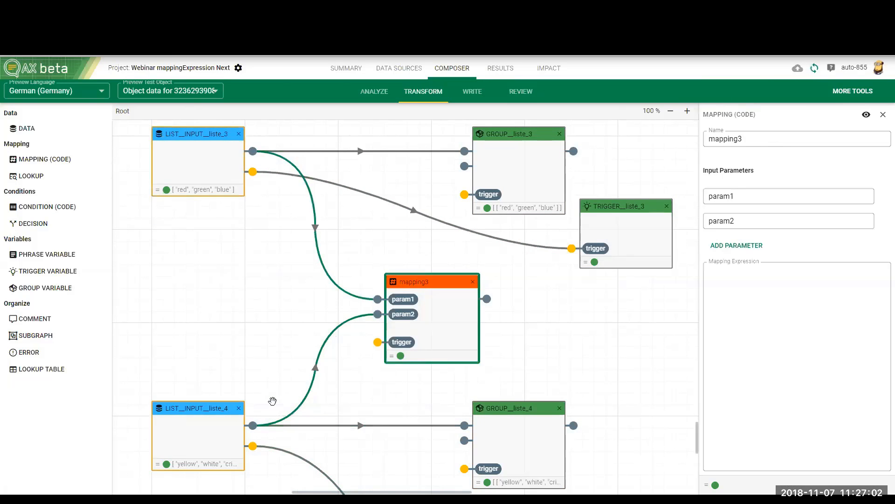
Step: Set the new mapping's expression to [#param1, #param2]
left_click(762, 302)
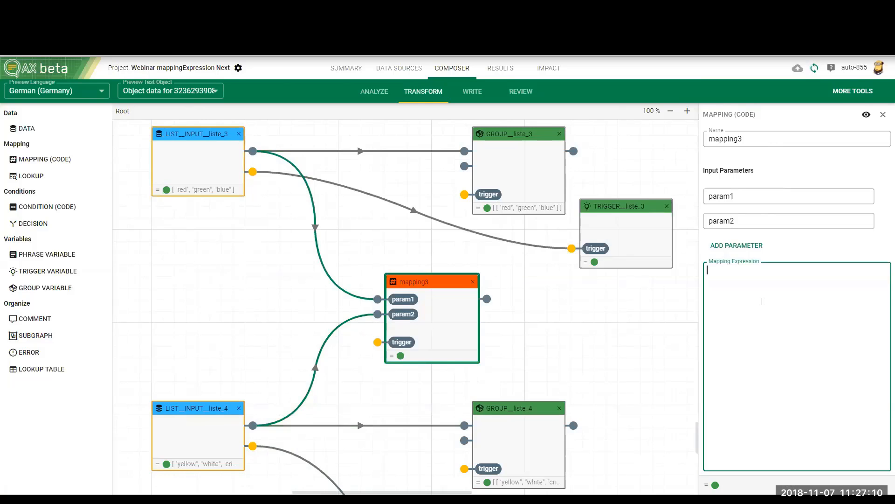
type("#")
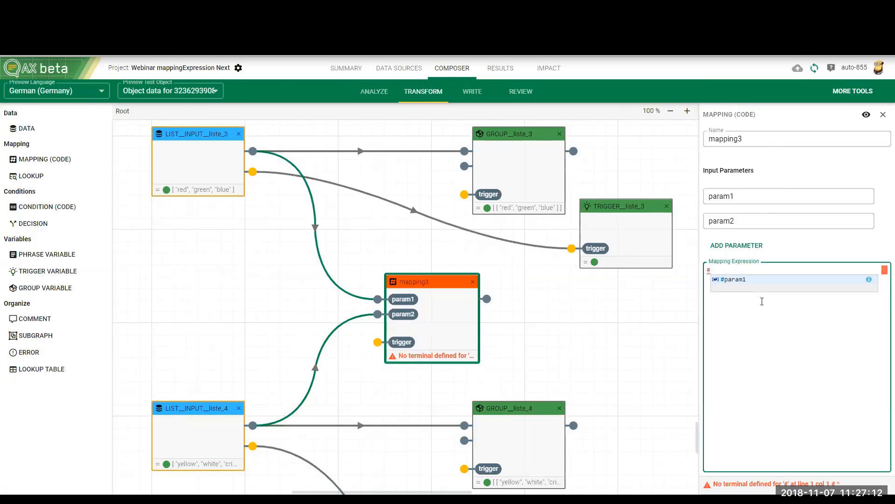
type("param1")
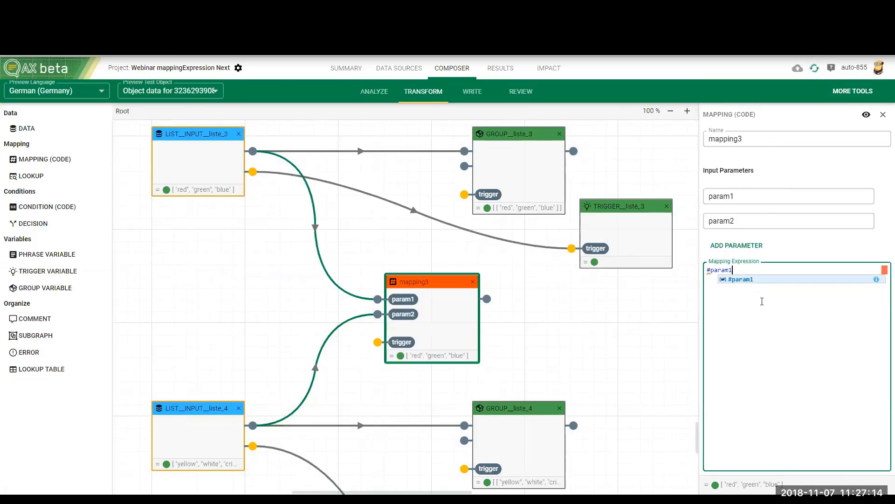
key("Left")
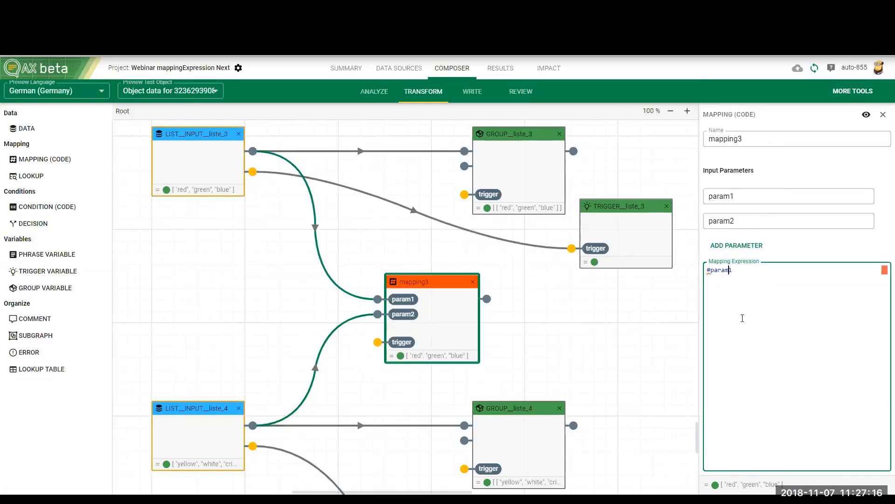
type("[#param1")
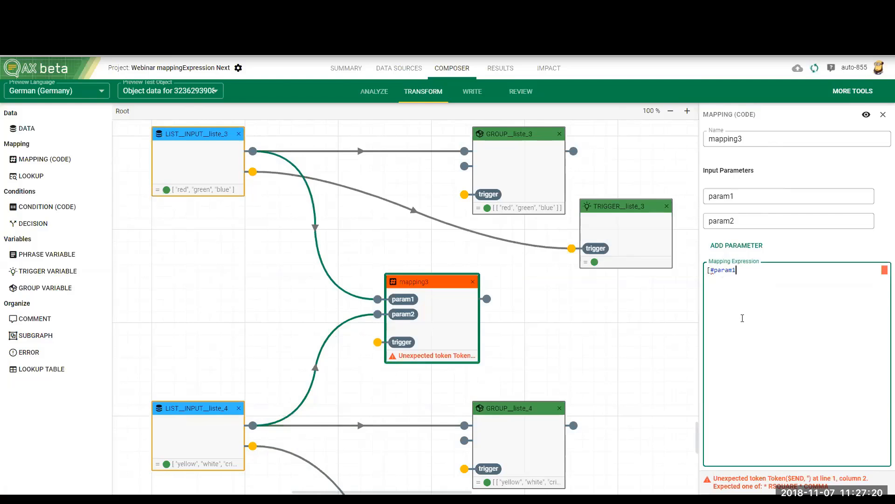
type(", #param2")
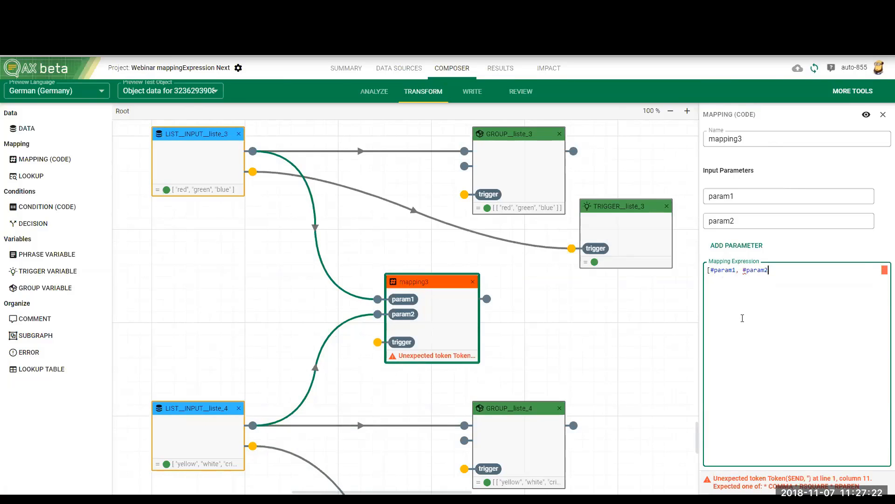
type("]")
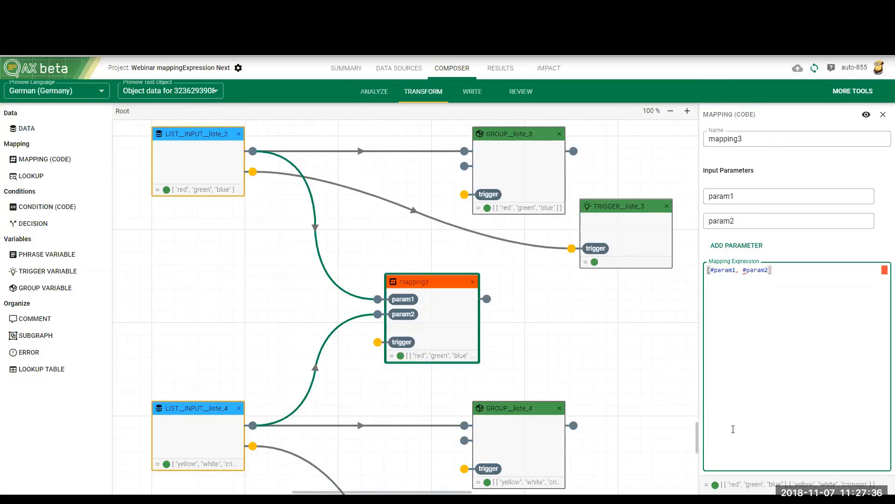
Step: Add a group variable beside the list mapping and connect the mapping's output to its input
left_click(47, 290)
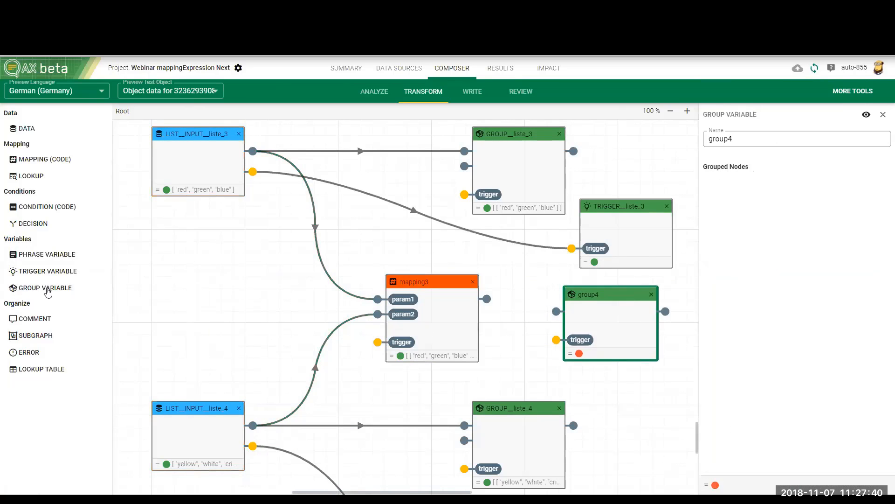
left_click_drag(487, 299, 557, 312)
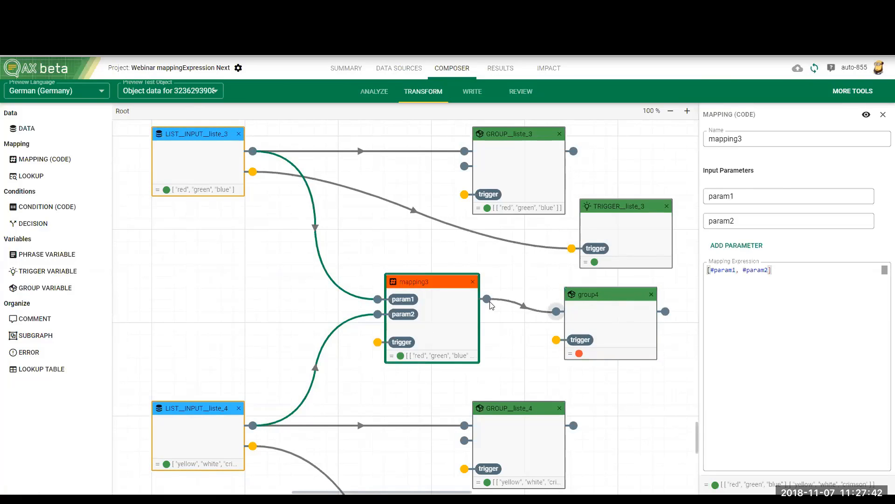
Step: Rename the new group variable as GROUP_Concatenated_List
double_click(743, 152)
type("GROU")
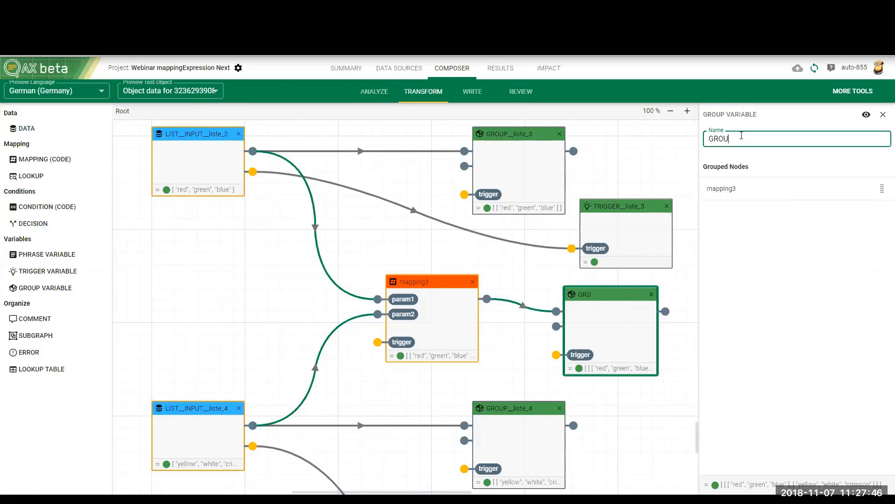
type("P_Concatenated_List")
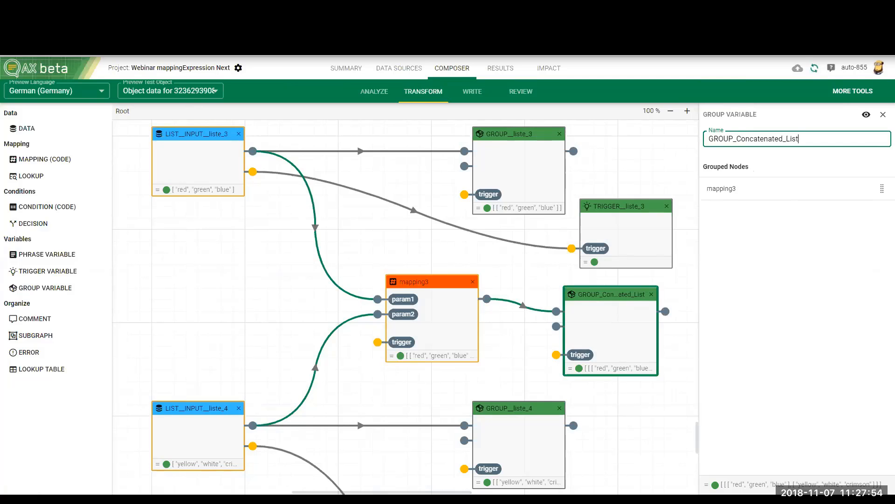
Step: In the Write view, output GROUP_Concatenated_List at the X of the concatenation sentence, with "and" as the conjunction for the last entry
key("ctrl+Tab")
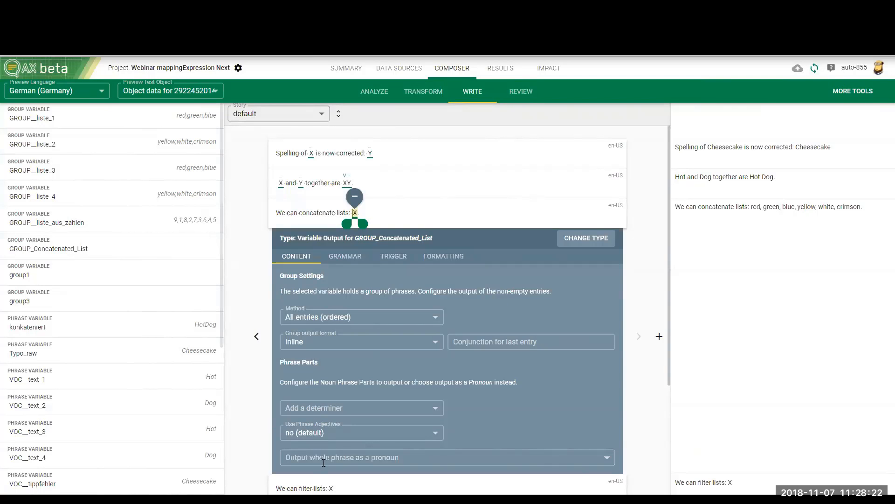
key("Tab")
type("and")
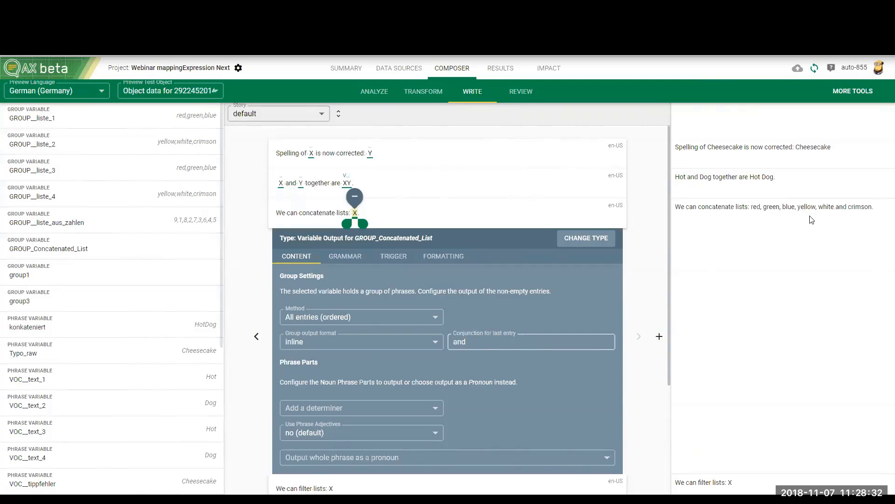
Step: Switch the story preview to the last test object in the list
left_click(218, 92)
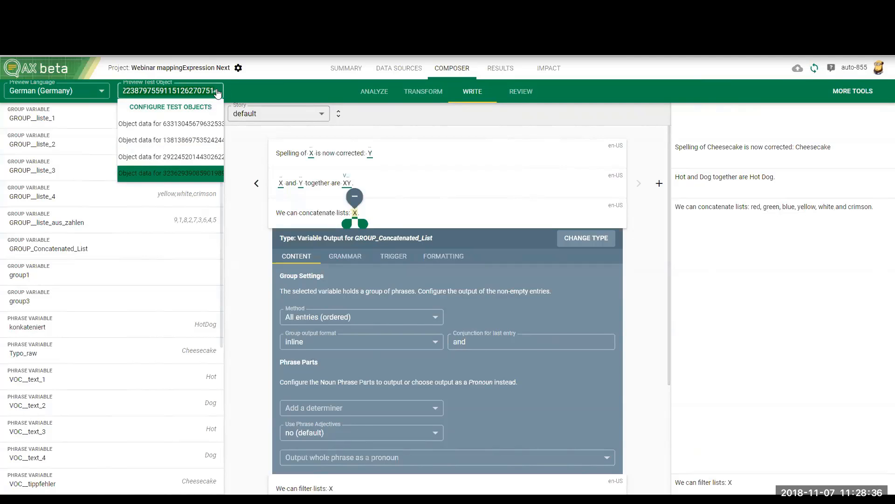
left_click(205, 173)
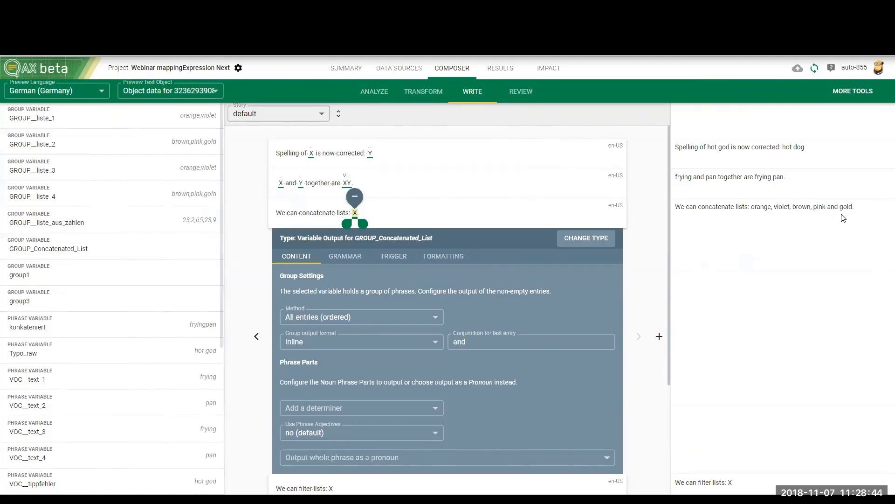
scroll(401, 384, "down", 3)
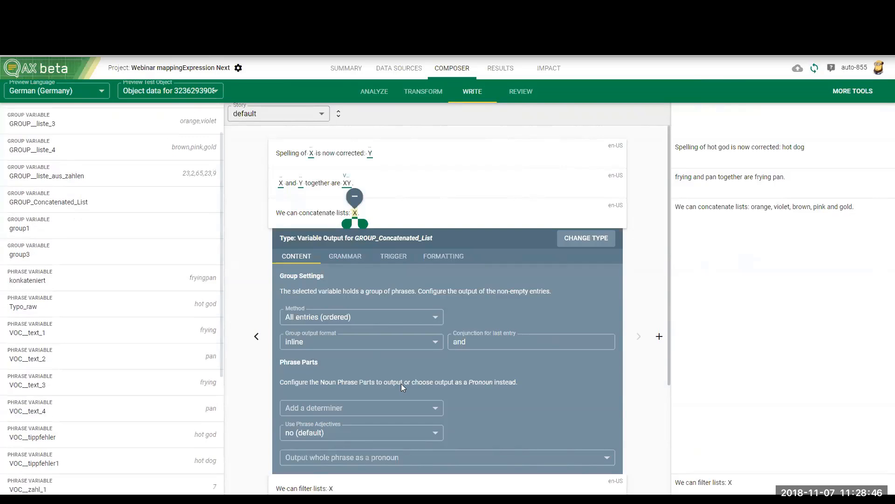
scroll(403, 388, "down", 1)
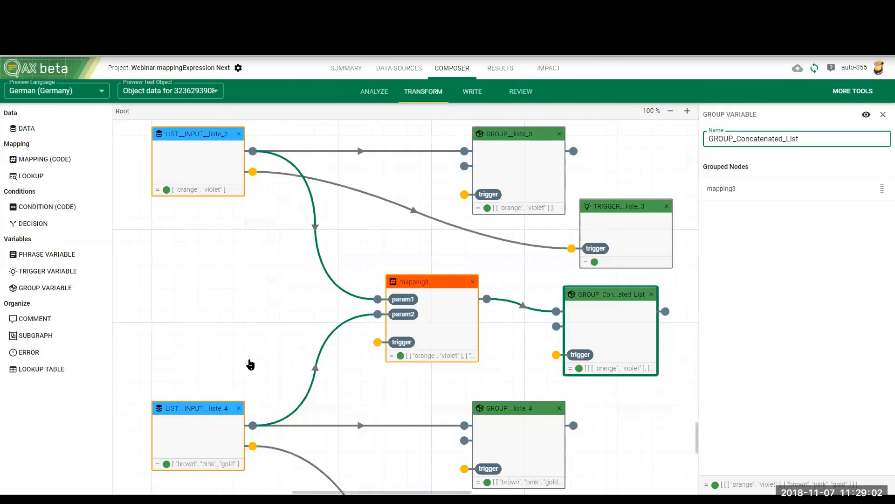
Step: In the Transform view, add a code mapping below TRIGGER__liste_4 with one parameter, param1, and connect LIST__INPUT__liste_4 to it
scroll(251, 364, "down", 5)
scroll(250, 364, "down", 2)
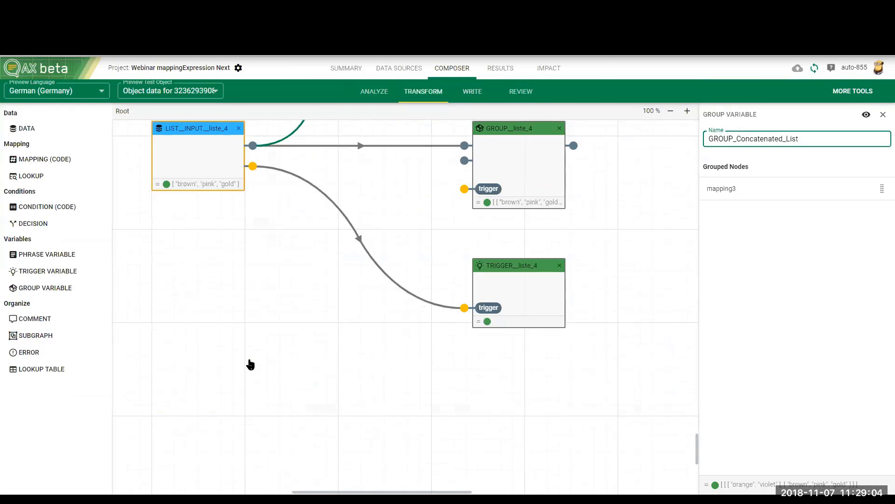
left_click(33, 163)
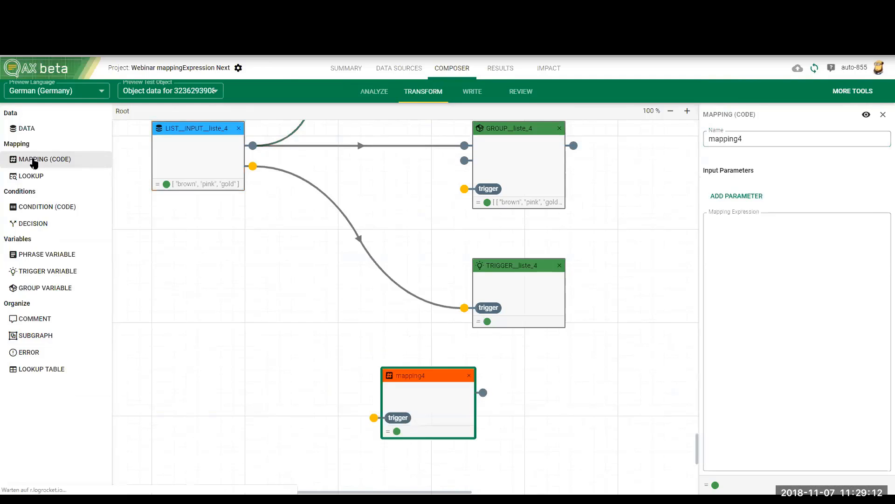
left_click(745, 196)
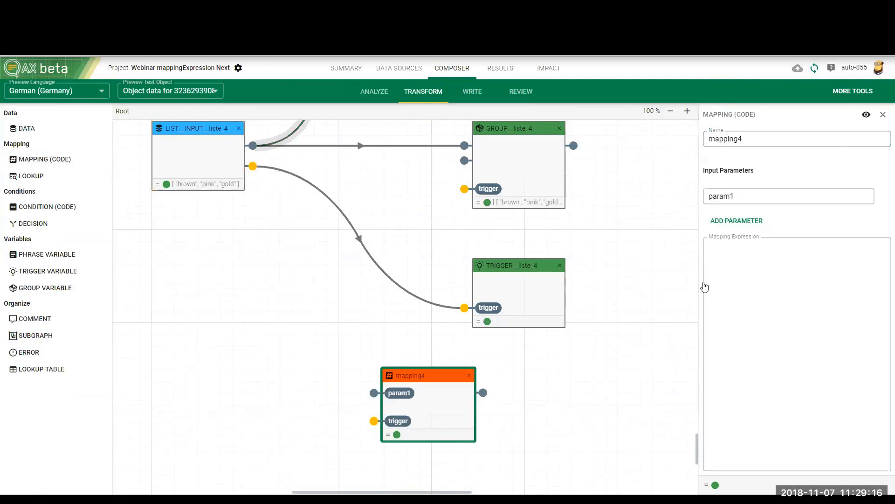
left_click_drag(253, 146, 374, 393)
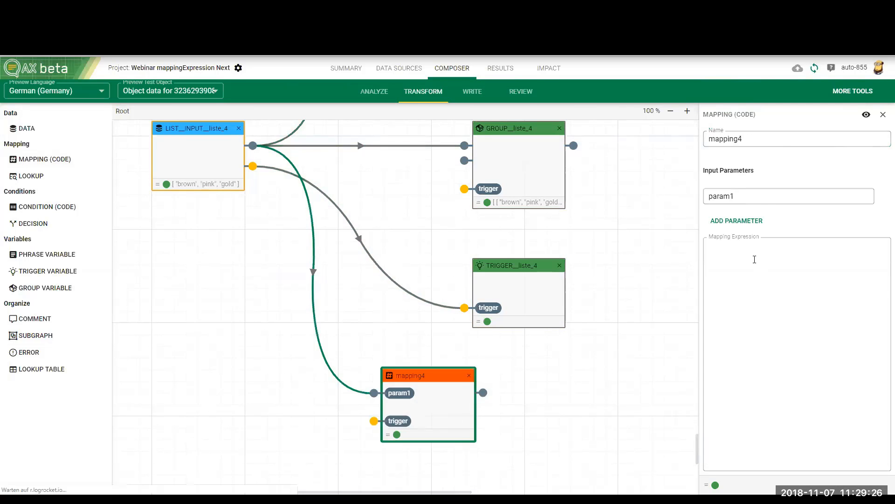
Step: Set the new mapping's expression to filter(#param1, [x -> #x != "pink"])
left_click(754, 259)
type("#par")
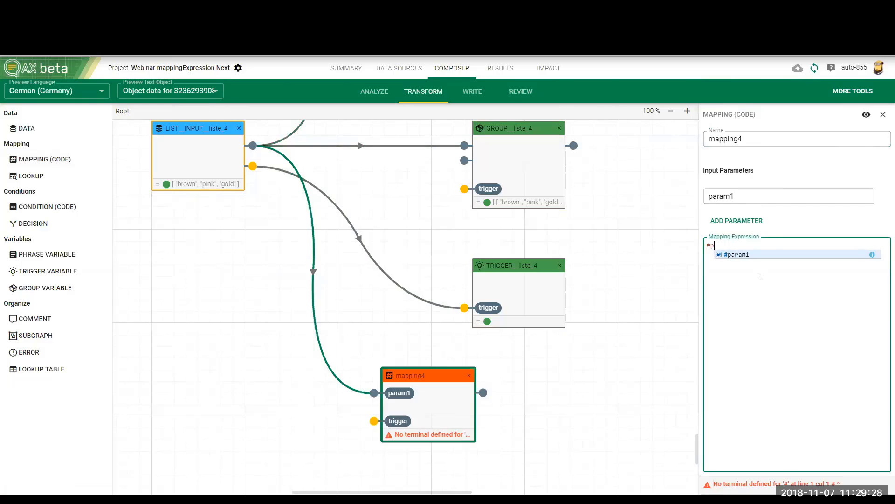
left_click(755, 256)
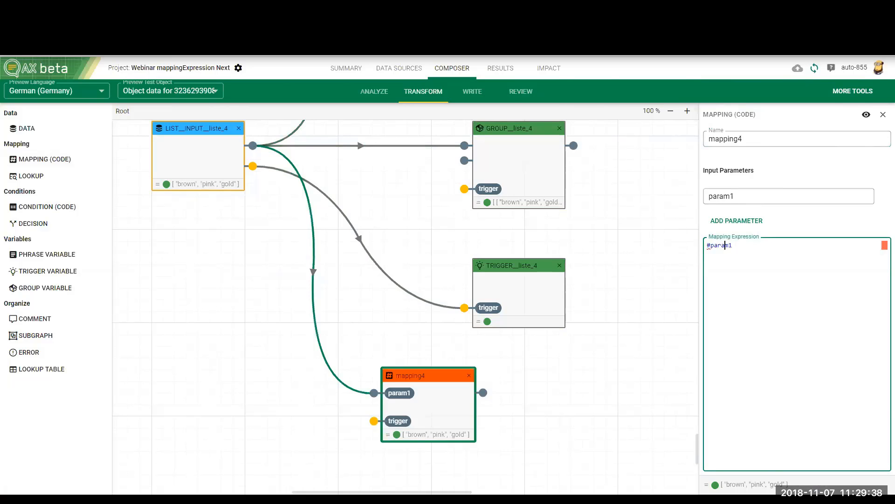
type("filter(")
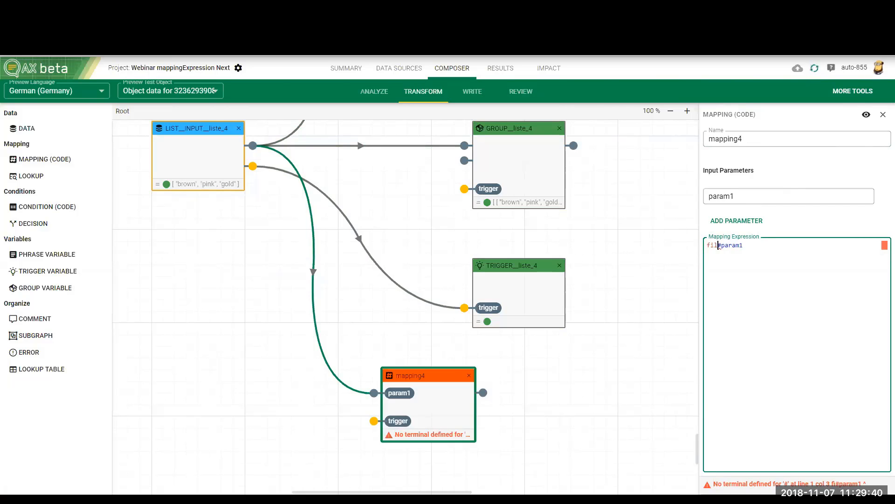
left_click(747, 246)
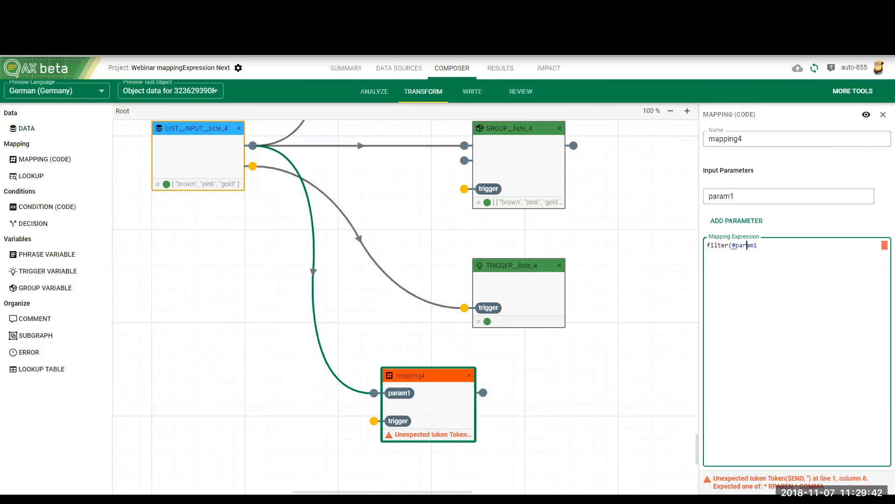
type(",")
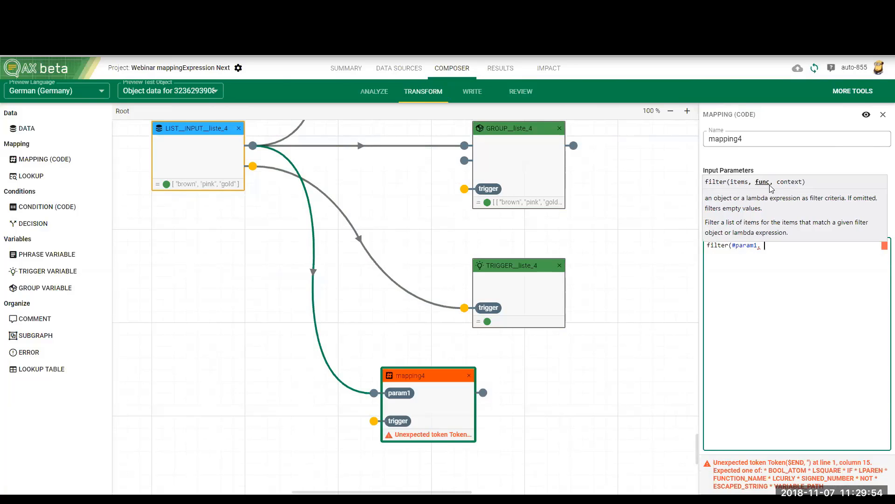
type("[]")
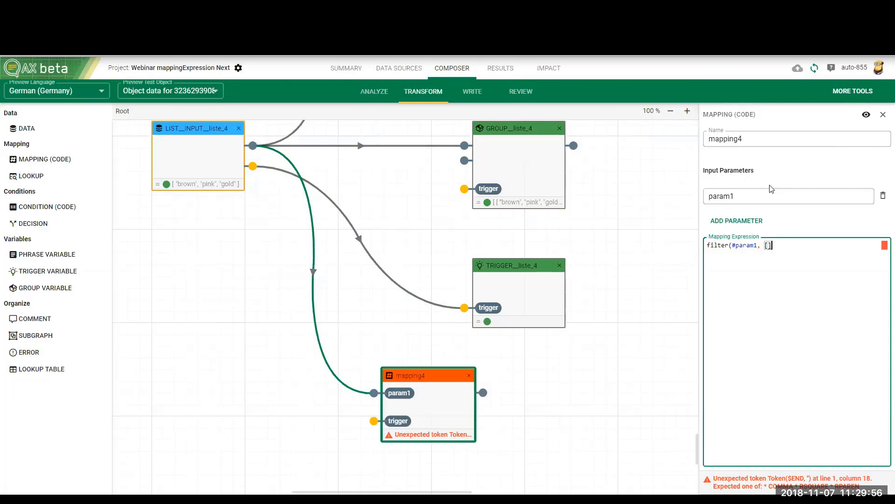
type("x ->")
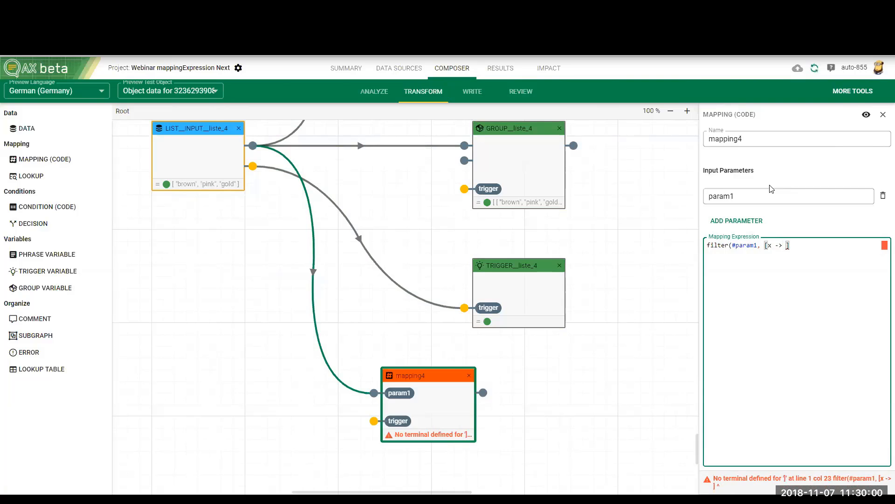
type(" #x !")
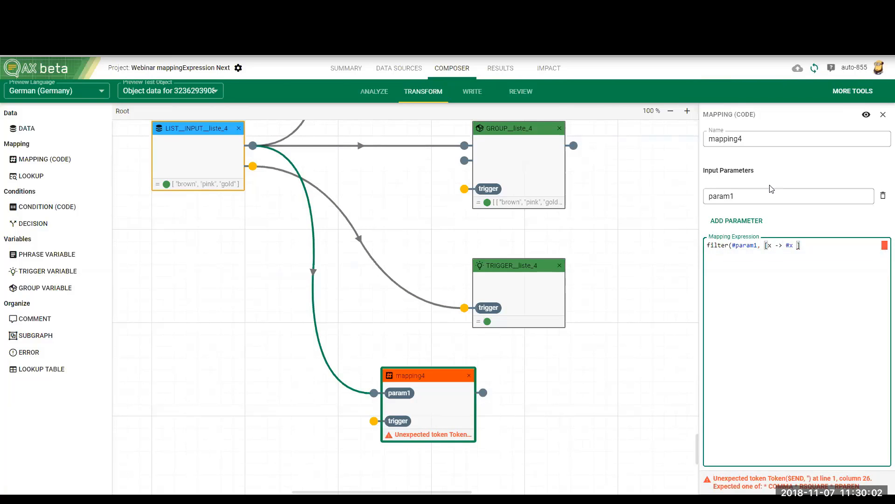
type("= ")
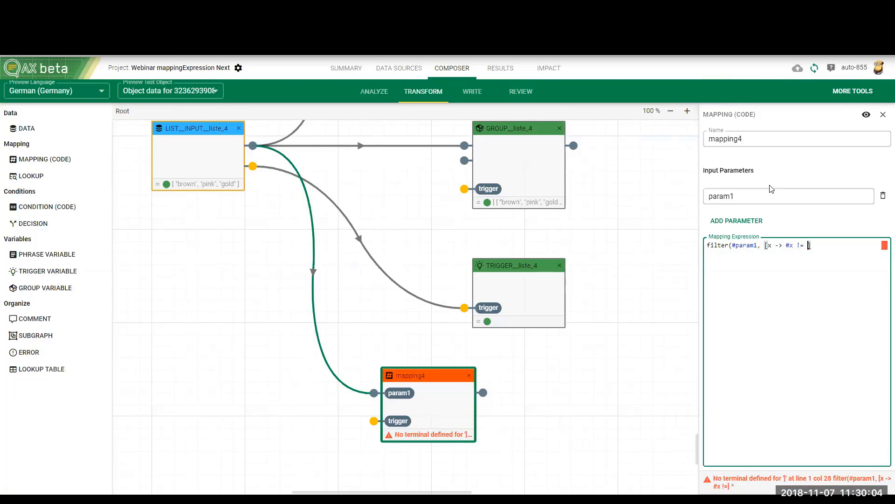
type("\"pink\"")
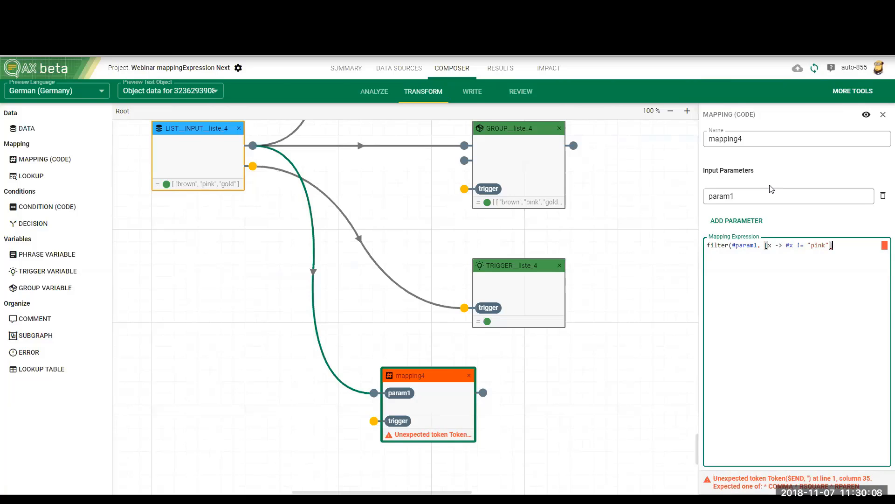
type(")")
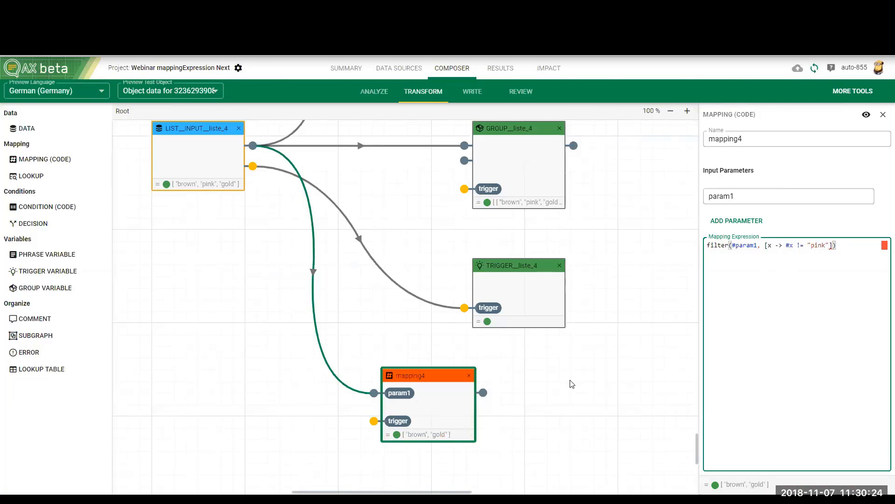
Step: Add a group variable beside the filter mapping and connect the mapping's output to its input
left_click(41, 288)
left_click(593, 380)
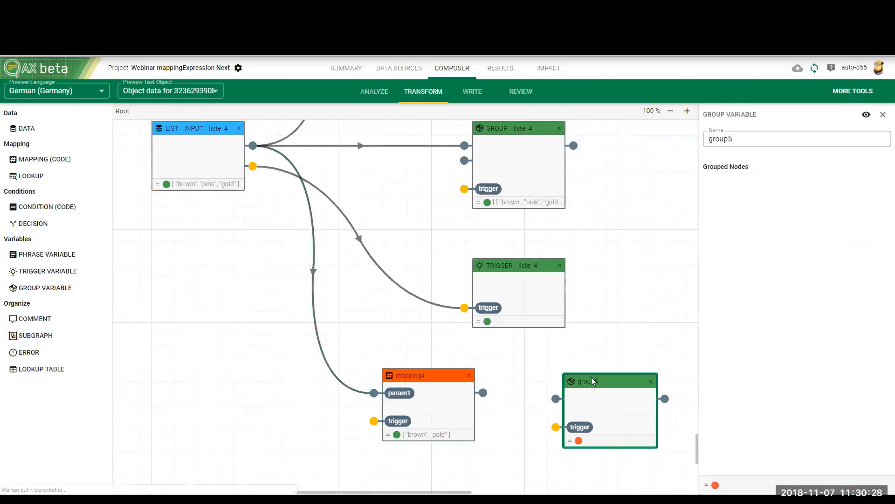
left_click_drag(483, 392, 542, 390)
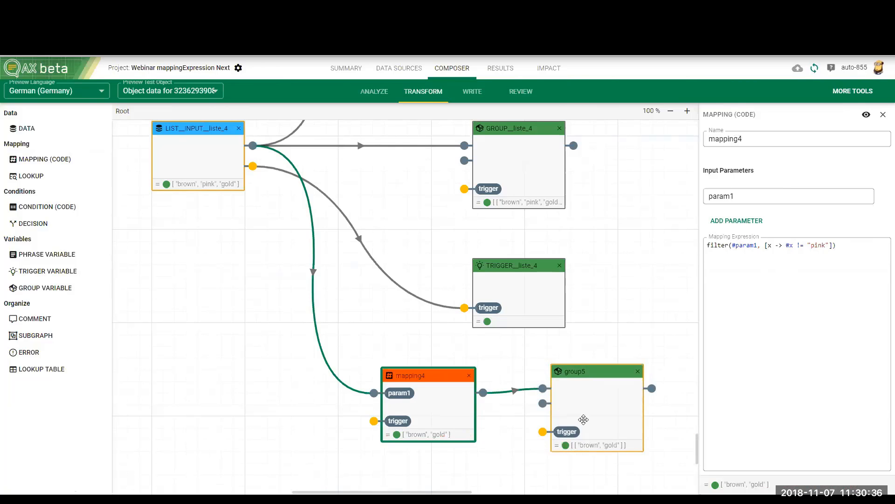
Step: Rename the filter mapping's group variable as GROUP_filtered_list
left_click(570, 428)
left_click_drag(793, 145, 706, 151)
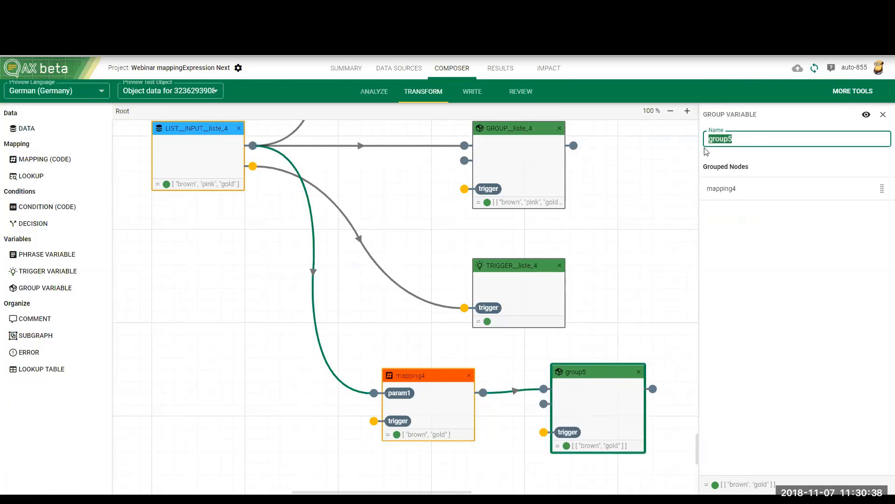
type("GROUP_filtered")
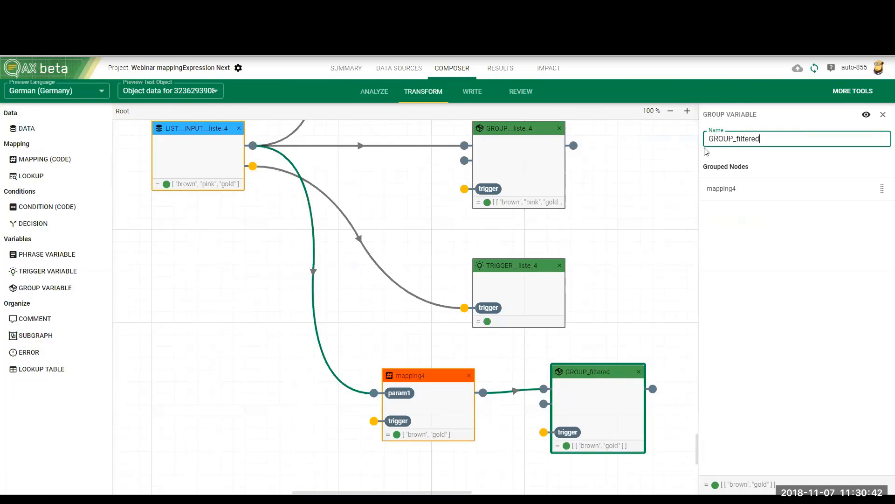
type("_list")
Step: In the Write view, turn the X in "We can filter lists: X" into a container and assign GROUP_filtered_list to it
left_click(476, 91)
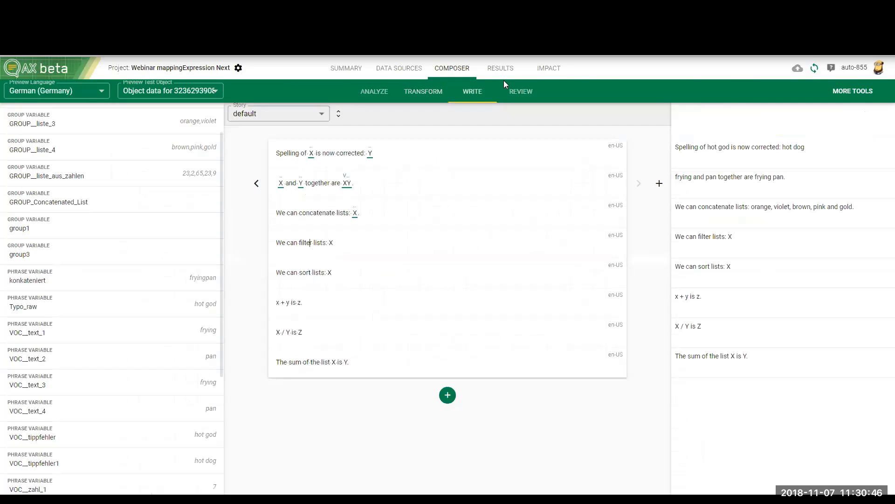
double_click(330, 242)
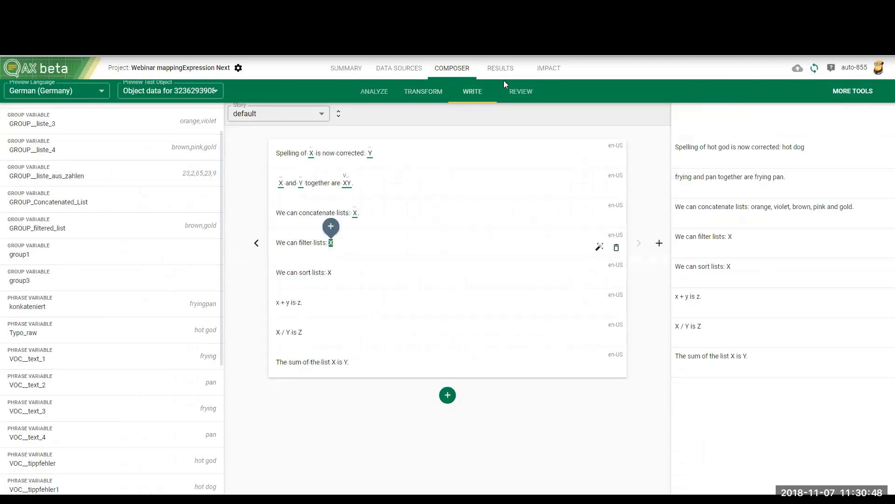
left_click(330, 227)
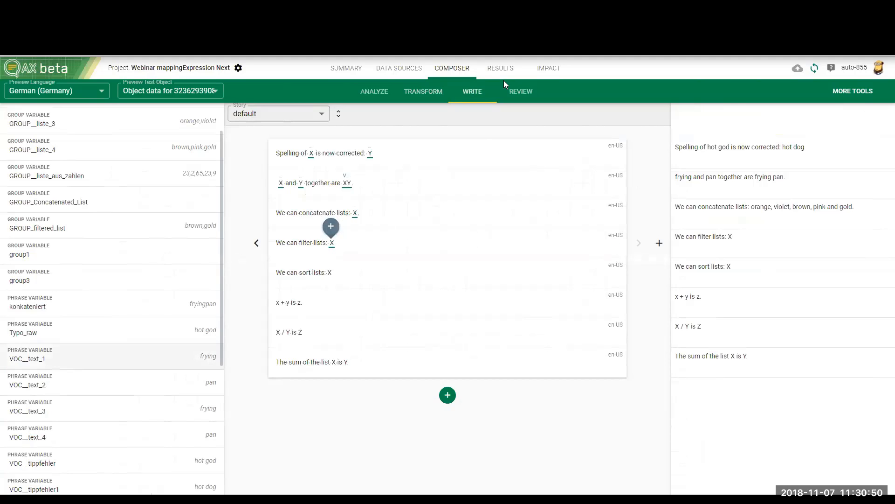
left_click_drag(37, 227, 332, 244)
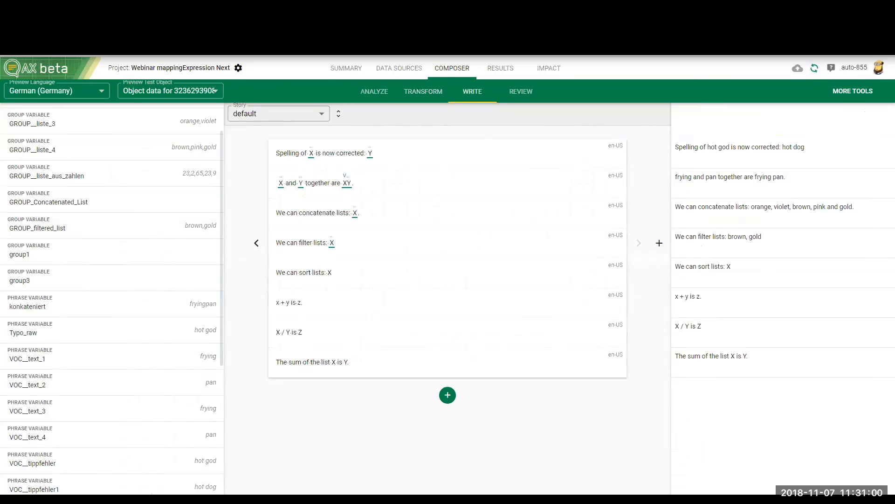
Step: Back in the Transform view, move the GROUP_Concatenated_List node farther right of its mapping to free space between them
key("ctrl+Tab")
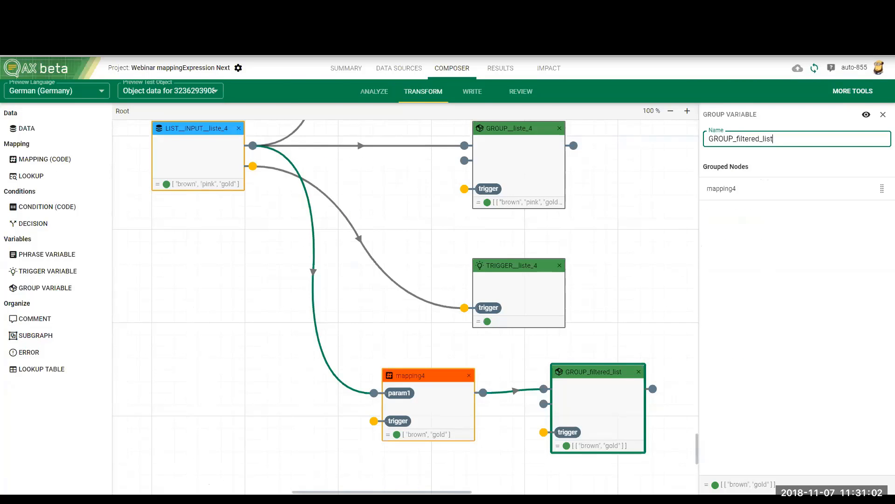
scroll(671, 453, "up", 5)
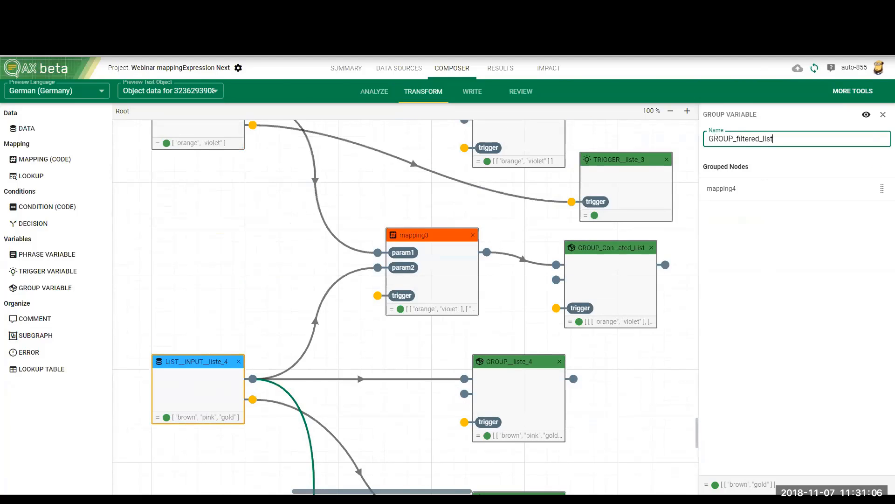
scroll(491, 247, "right", 5)
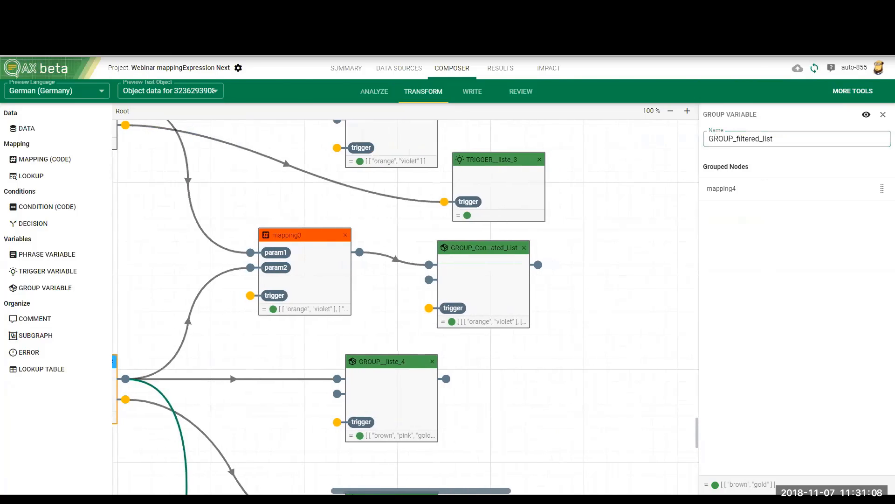
left_click(490, 247)
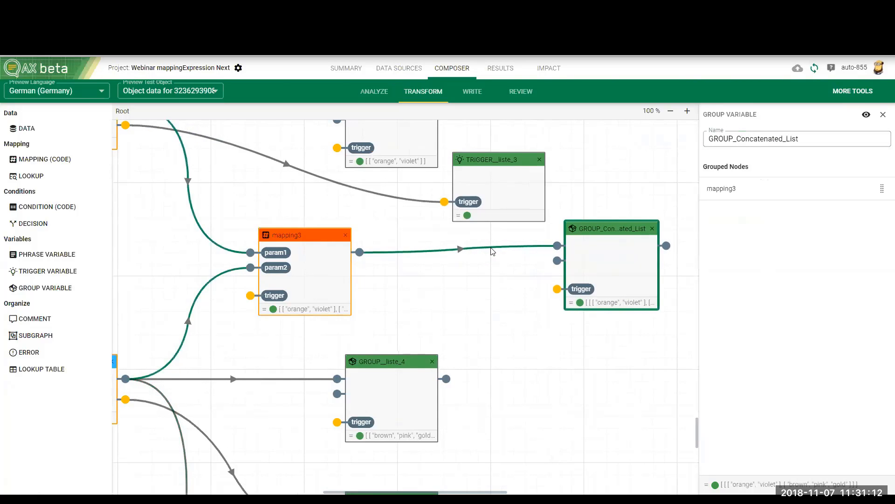
Step: Add a code mapping below GROUP_Concatenated_List with input parameter param1, and connect mapping3's output to param1
left_click(32, 162)
left_click(495, 332)
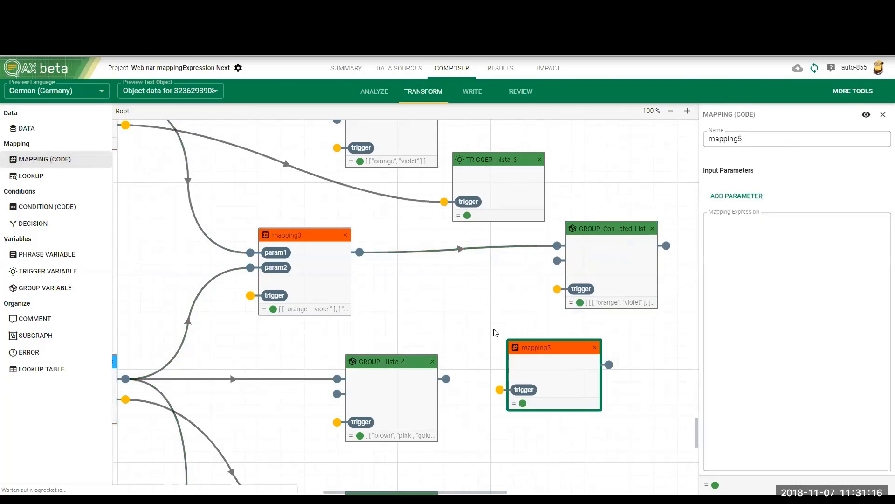
left_click(738, 196)
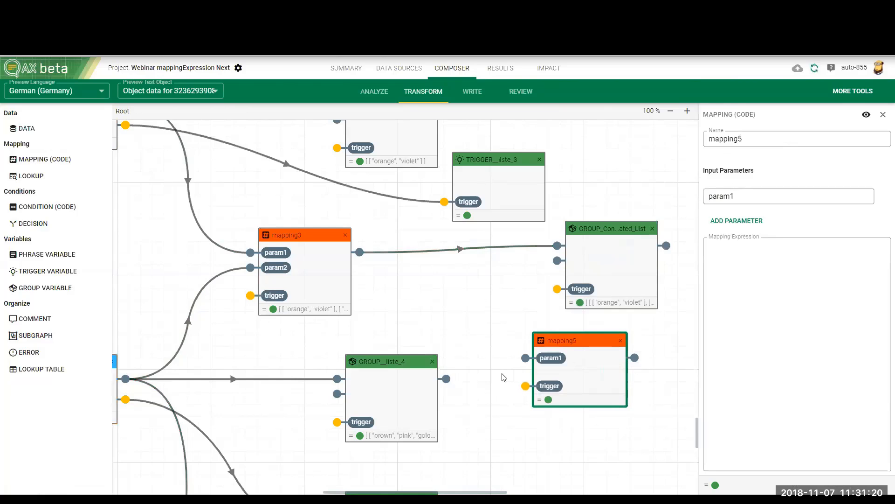
left_click_drag(360, 252, 525, 359)
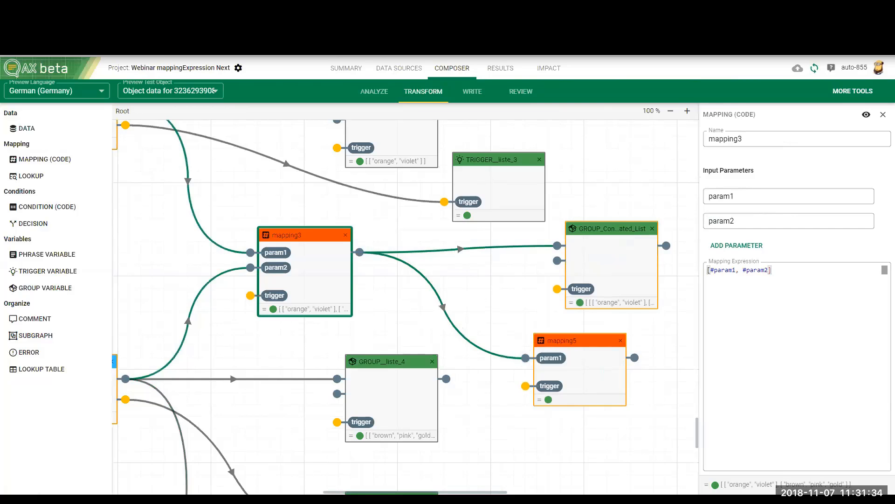
Step: Enter the expression sort(#param1) in the new mapping
scroll(599, 366, "right", 2)
scroll(527, 375, "right", 1)
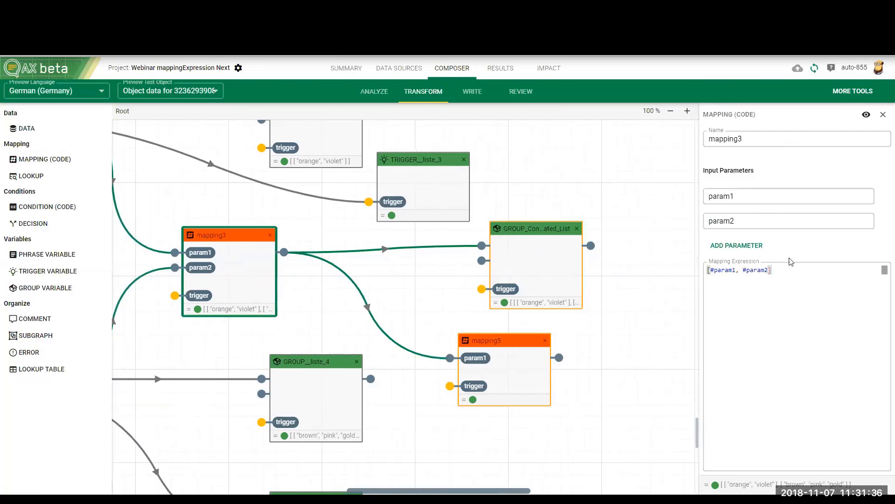
left_click(526, 374)
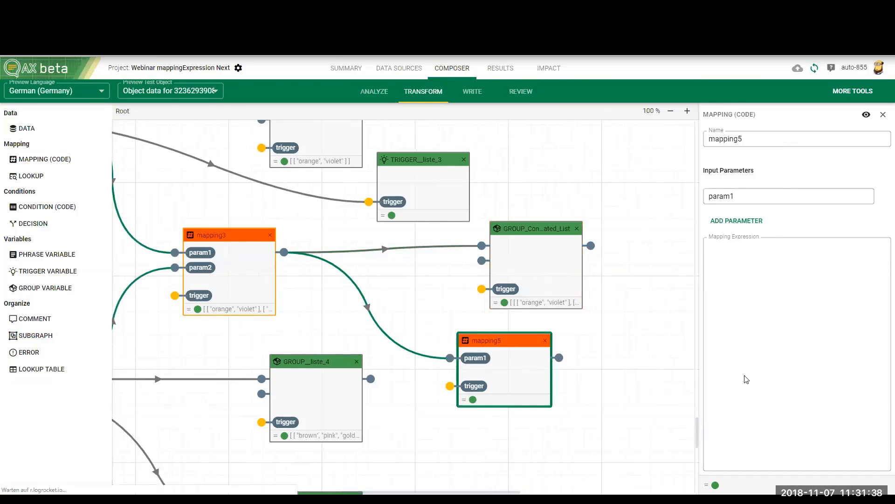
left_click(754, 196)
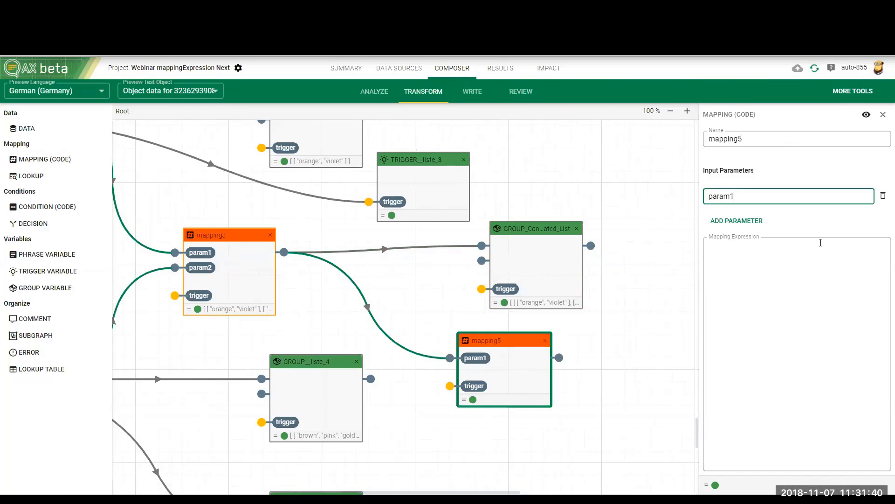
left_click(751, 266)
type("#param1")
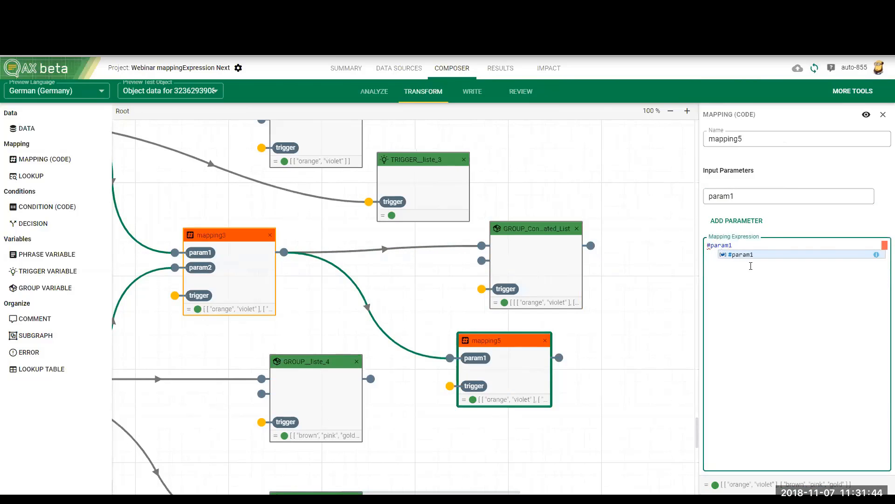
key("Left")
key("Left")
key("Left")
key("Left")
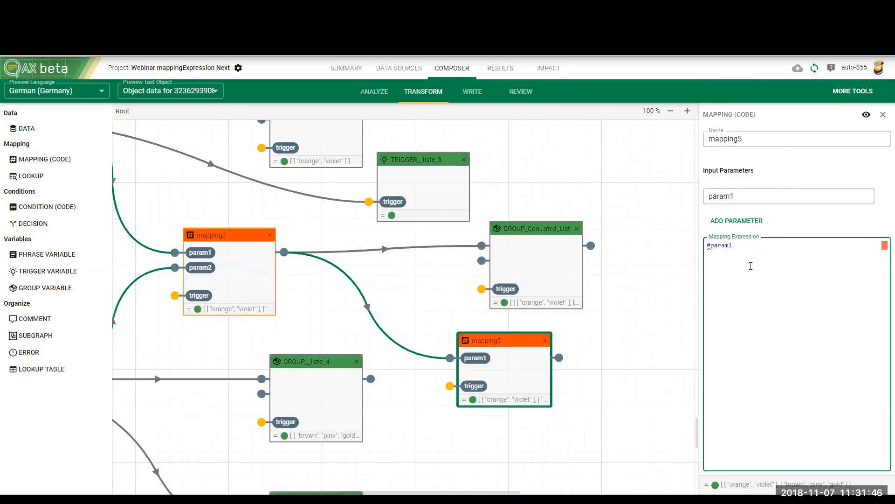
type("sort")
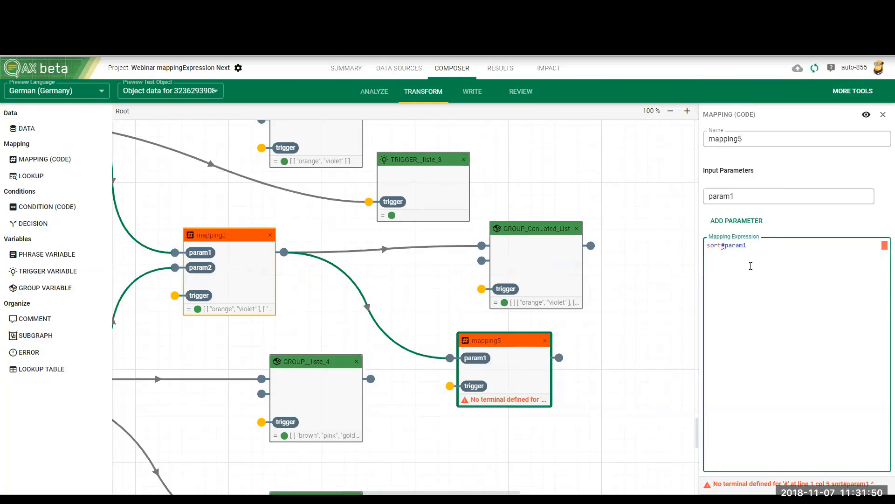
type("(")
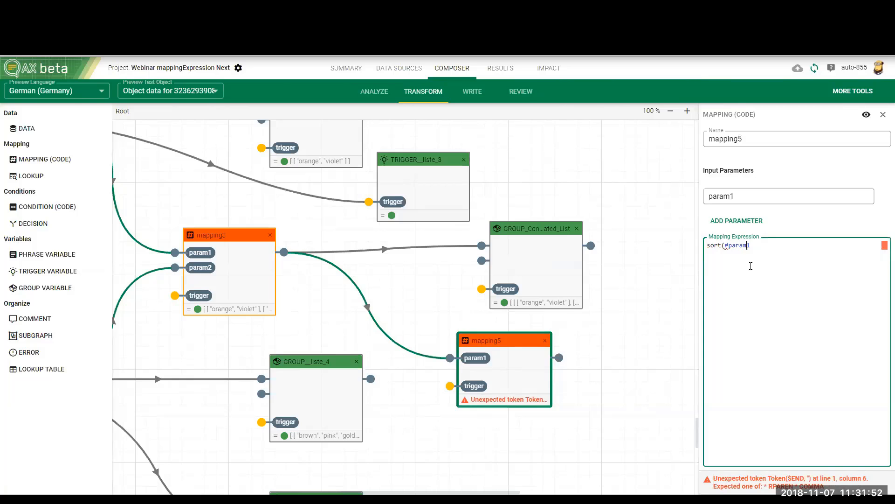
type(")")
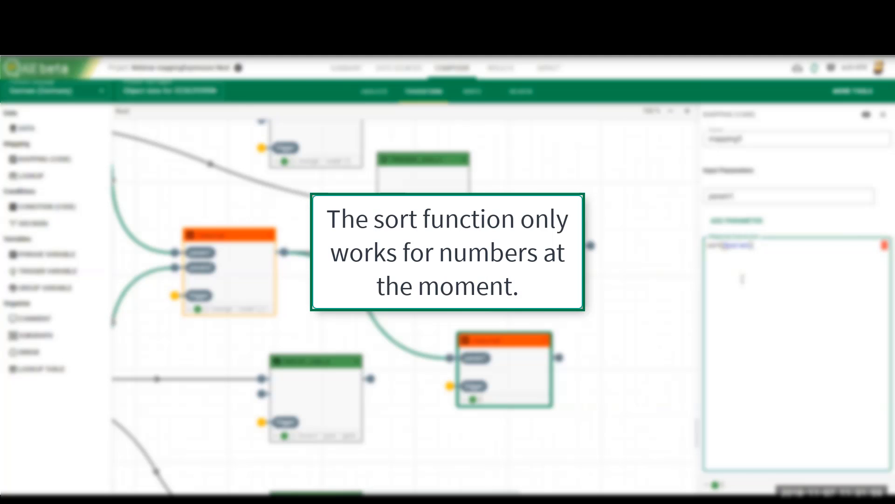
Step: Try to extend the sort expression with a comparator for a and b that computes #a - #b
key("Left")
type(",(a, b -> ")
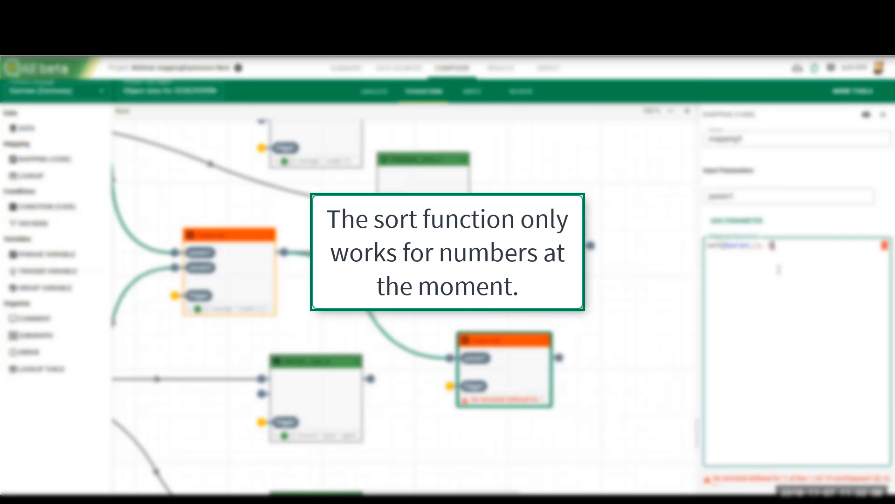
type("#a - #b")
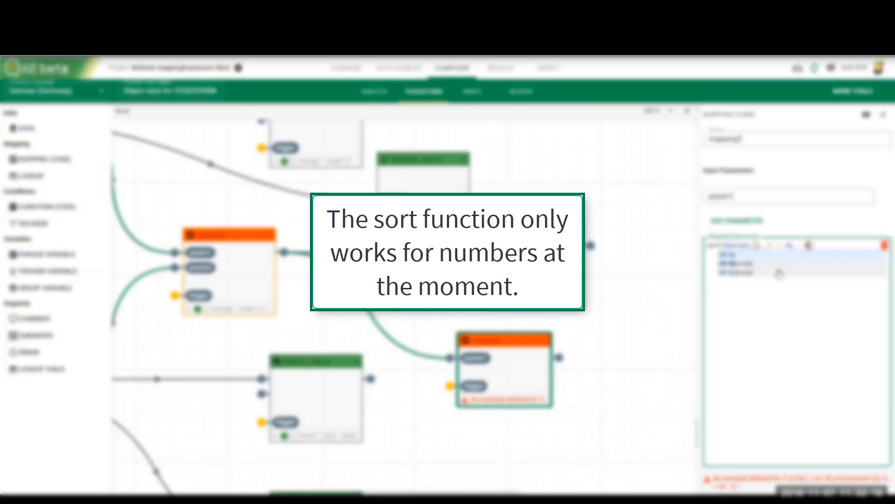
Step: Clear the whole sort expression from the new mapping
left_click(828, 243)
left_click_drag(803, 245, 812, 246)
key("BackSpace")
key("BackSpace")
key("BackSpace")
key("BackSpace")
key("BackSpace")
key("BackSpace")
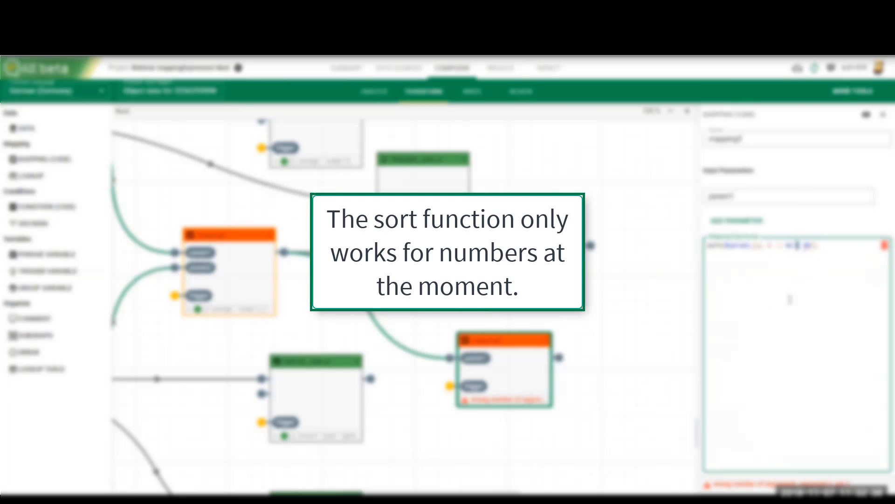
key("BackSpace")
key("BackSpace")
key("BackSpace")
key("BackSpace")
key("BackSpace")
key("BackSpace")
key("BackSpace")
key("BackSpace")
key("BackSpace")
key("BackSpace")
key("BackSpace")
key("BackSpace")
key("BackSpace")
key("BackSpace")
key("BackSpace")
key("BackSpace")
key("BackSpace")
key("BackSpace")
key("BackSpace")
key("BackSpace")
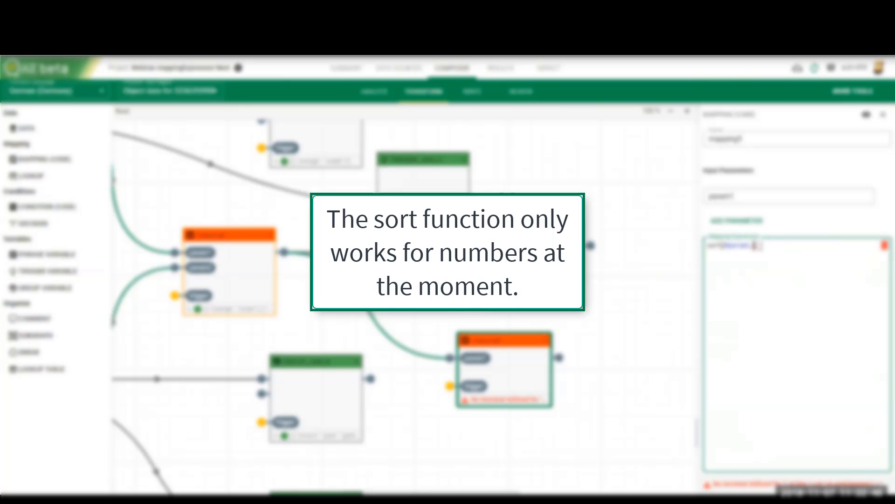
key("BackSpace")
key("BackSpace")
key("BackSpace")
key("BackSpace")
key("BackSpace")
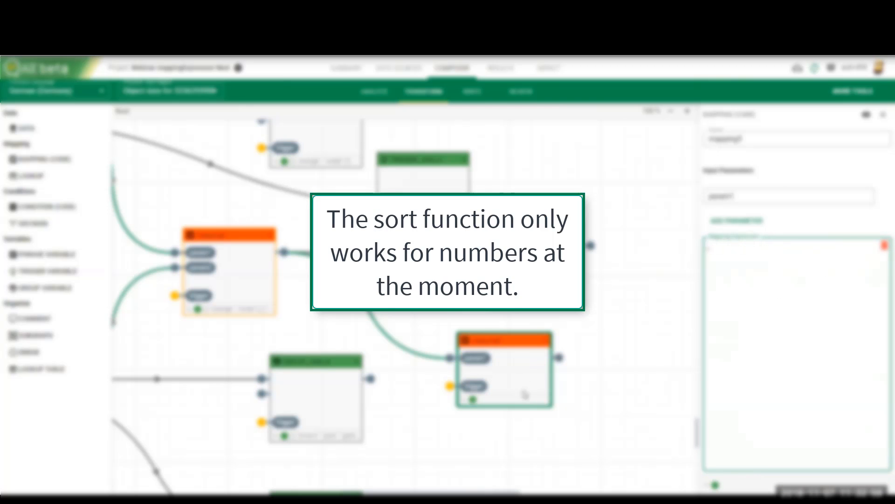
Step: Add a group variable named GROUP_sorted_List beside the empty sort mapping and connect the mapping's output to it
left_click(241, 279)
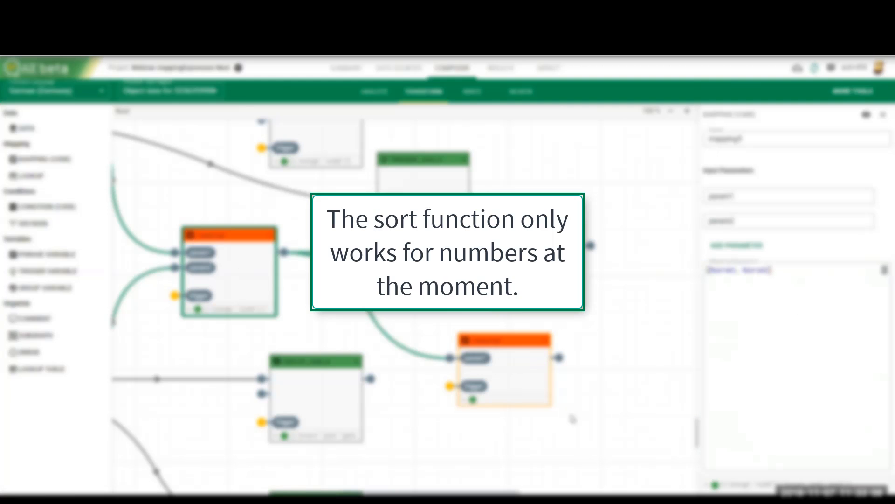
left_click_drag(45, 288, 629, 349)
double_click(755, 140)
type("GROUP_sorted_list")
left_click_drag(560, 357, 593, 356)
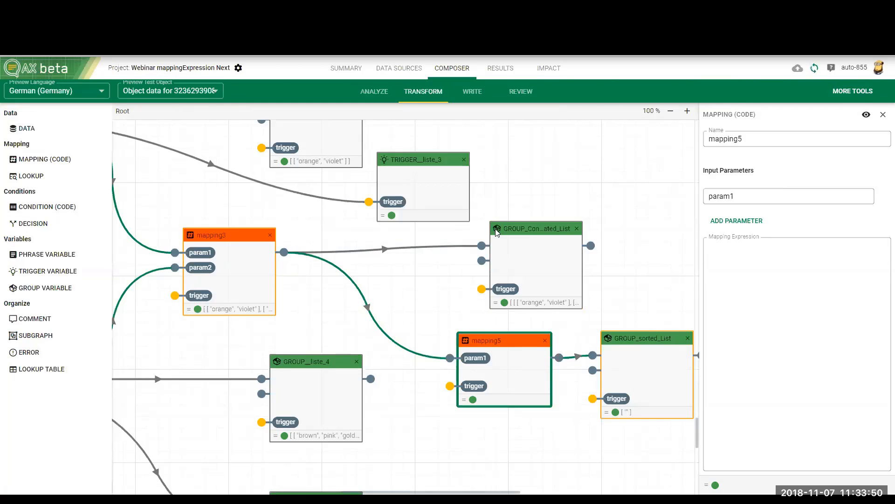
Step: In the Analyze view, create a data node of type NUMBER named zahl_3 from the field zahl_1
left_click(485, 91)
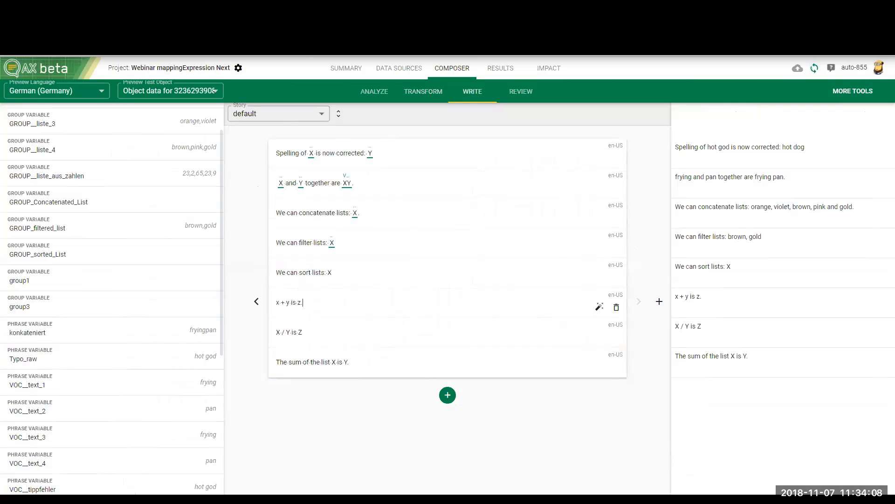
left_click(423, 91)
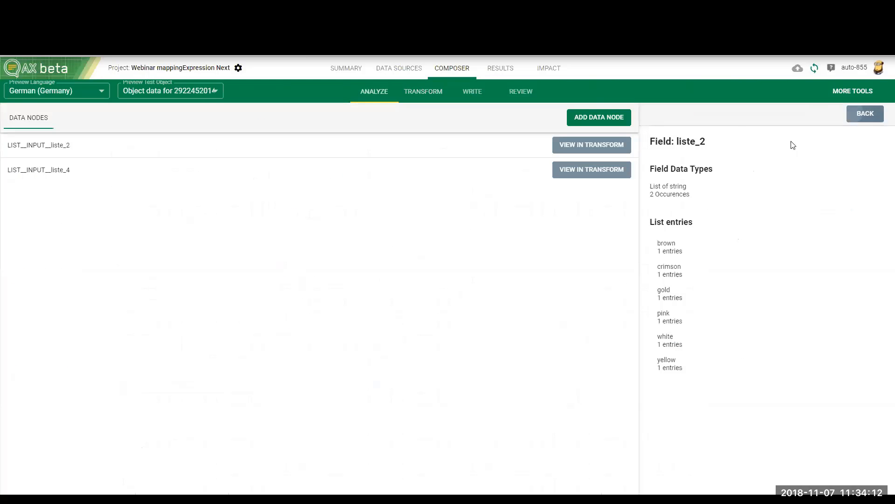
left_click(849, 116)
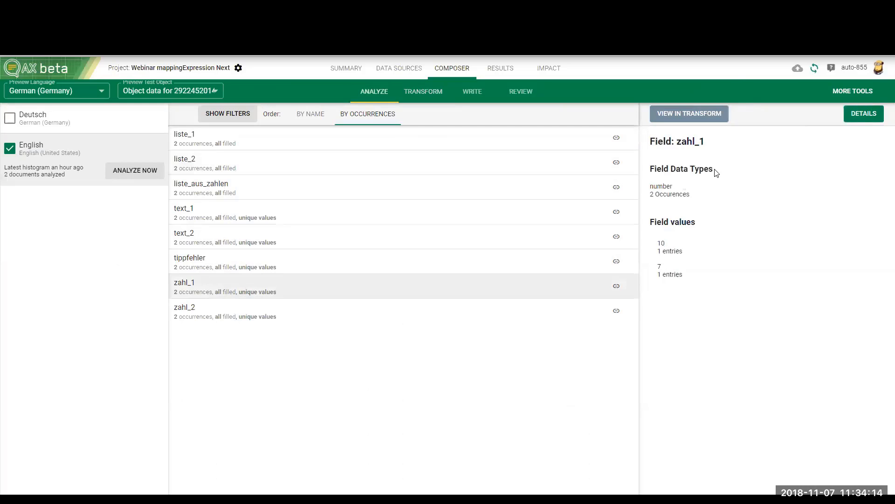
key("Down")
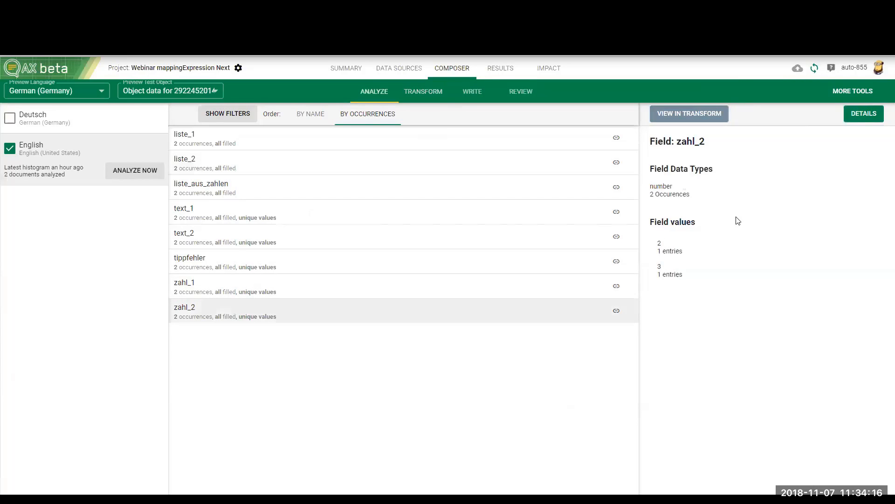
key("Up")
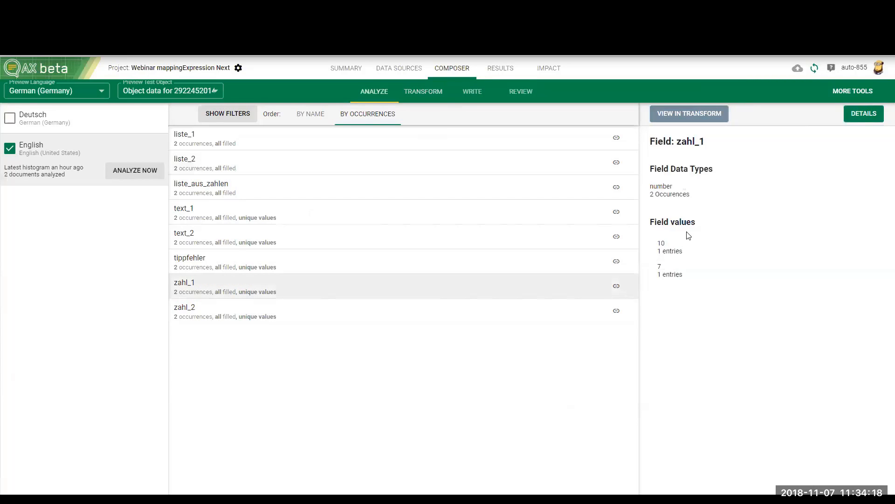
left_click(863, 117)
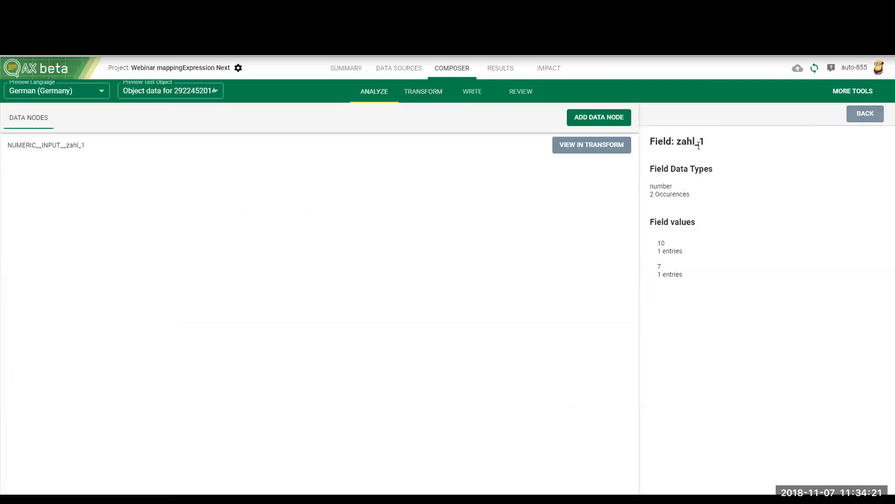
left_click(595, 121)
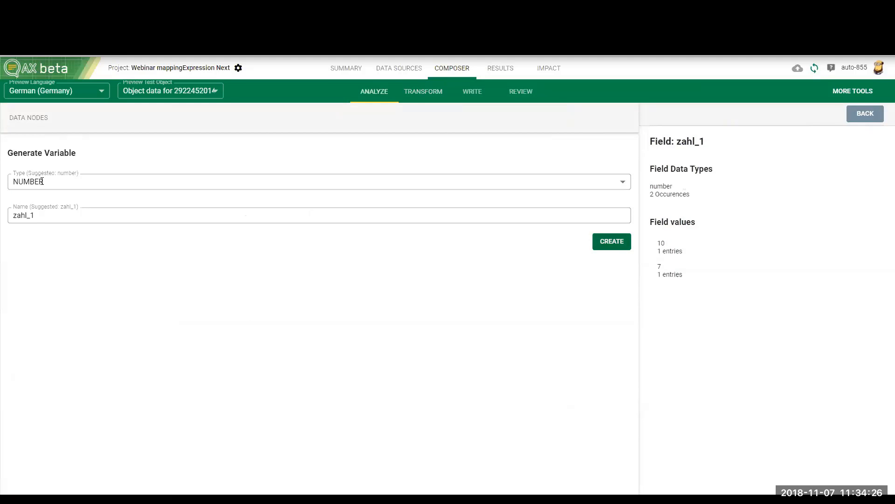
left_click(857, 115)
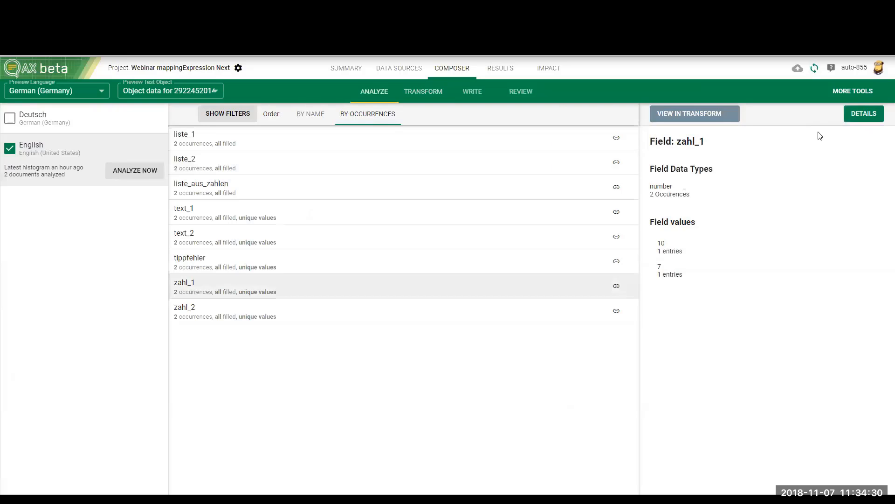
Step: Create another numeric data node named zahl_4 from the field zahl_2
key("Down")
left_click(863, 113)
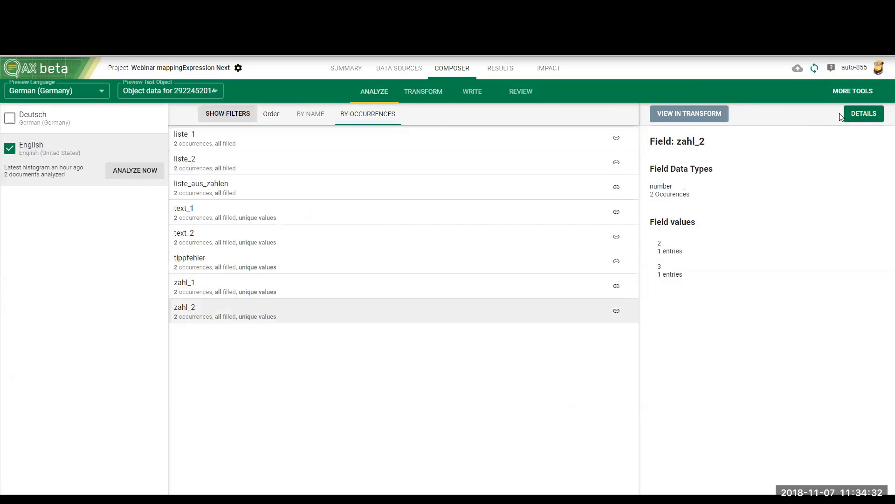
left_click(608, 119)
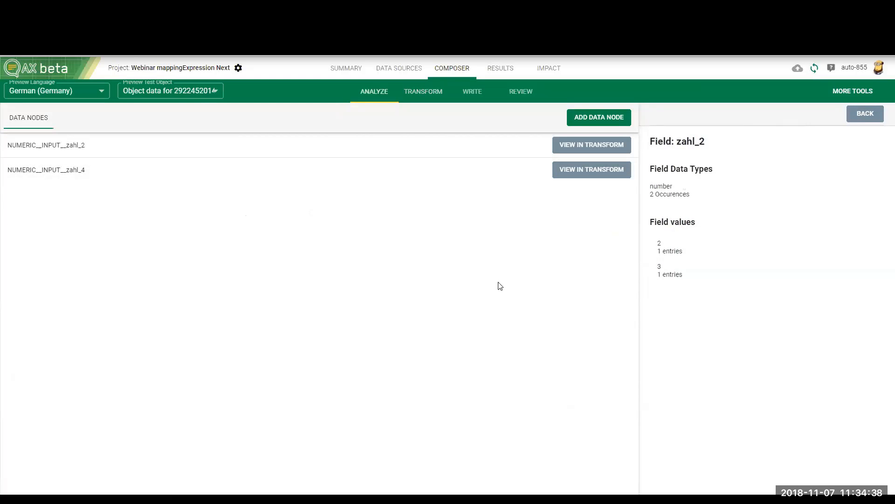
Step: In the Transform view, locate the new zahl_3 and zahl_4 data nodes and their variables
left_click(347, 61)
scroll(488, 346, "down", 5)
scroll(491, 346, "down", 10)
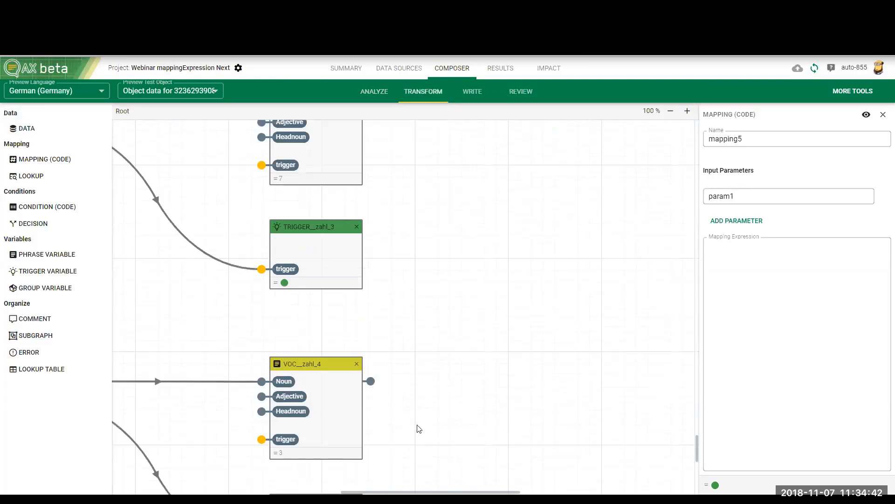
scroll(397, 306, "left", 5)
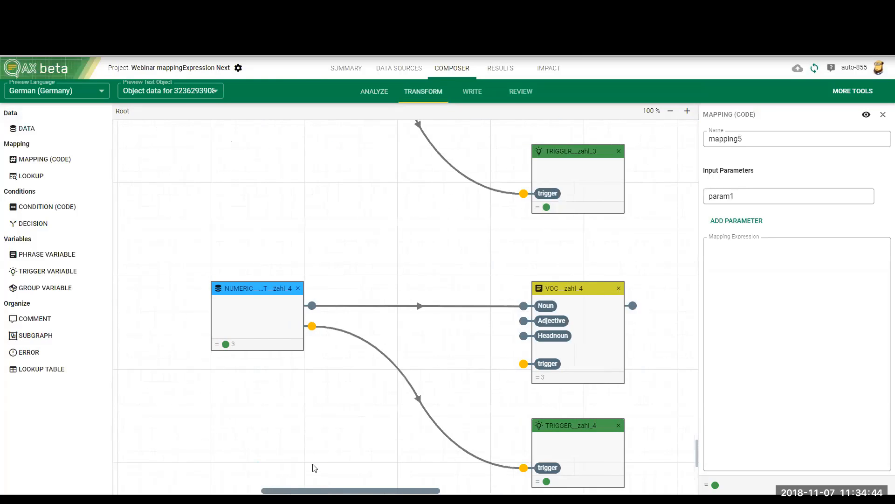
scroll(315, 466, "up", 4)
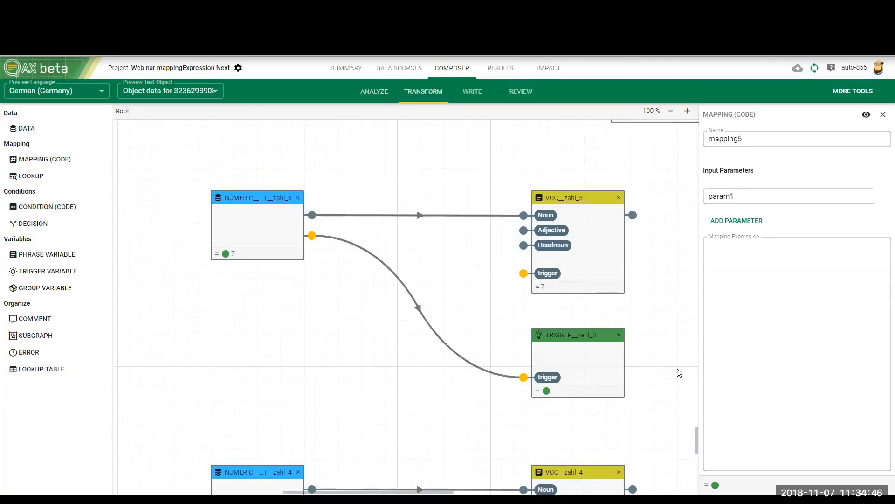
Step: Duplicate the Concatenation mapping together with its VOC_Concatenation phrase variable and place the copies between the zahl_3 and zahl_4 nodes
left_click_drag(697, 443, 698, 358)
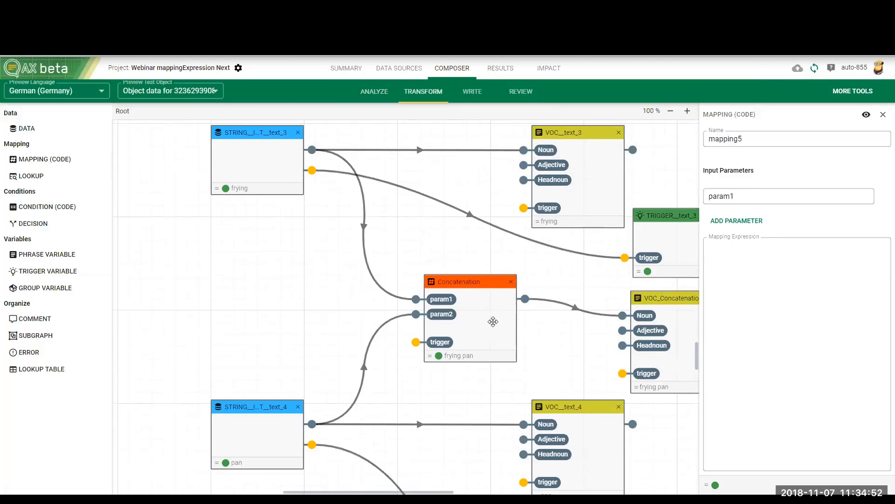
left_click(493, 321)
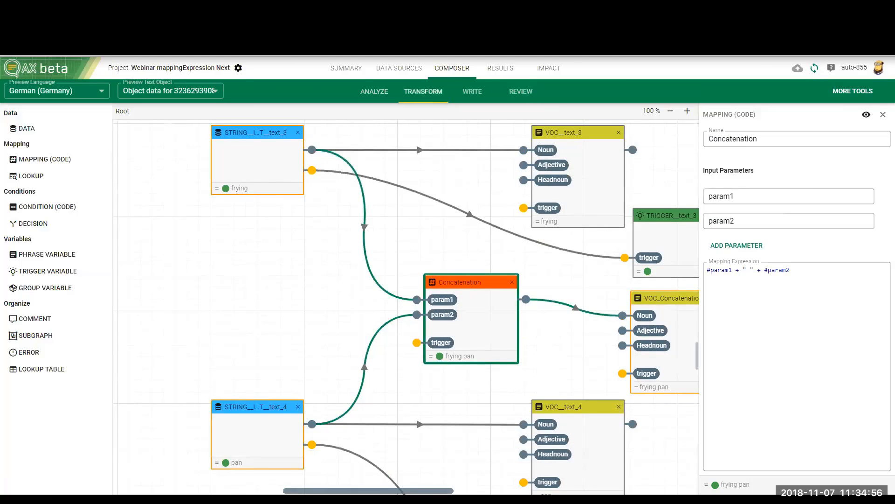
scroll(519, 394, "right", 5)
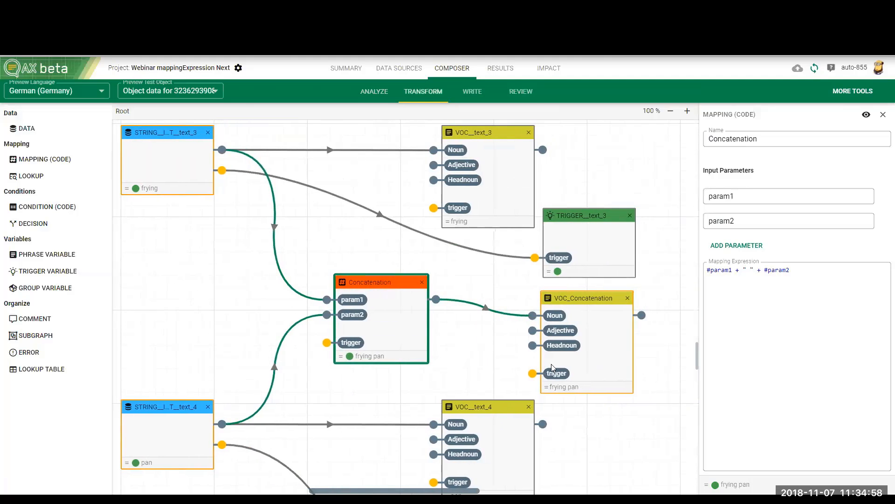
left_click(499, 328)
left_click_drag(672, 301, 354, 346)
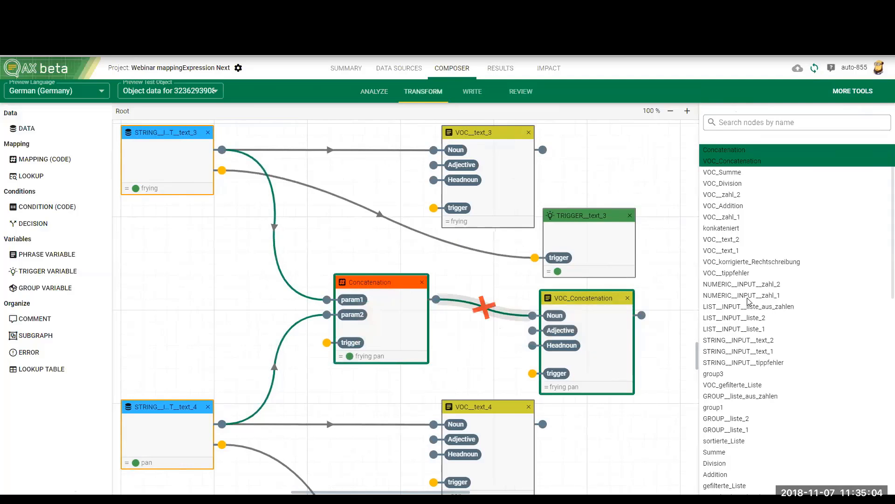
left_click_drag(698, 380, 700, 441)
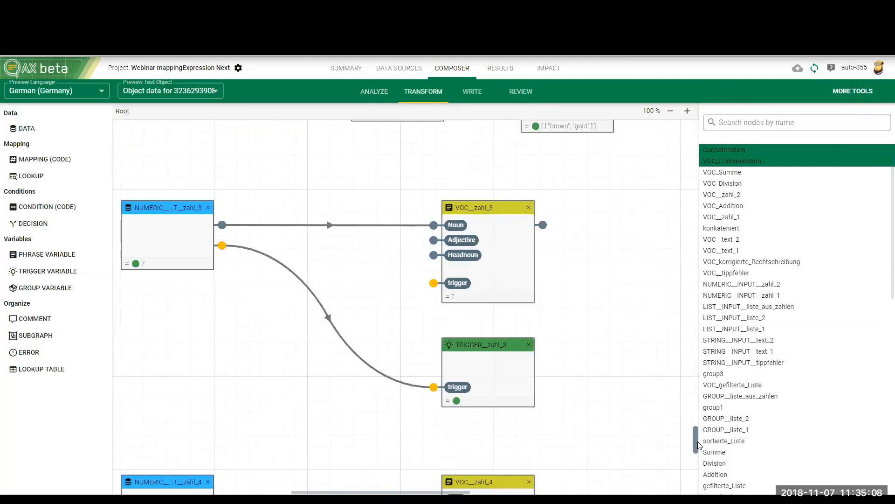
scroll(698, 443, "down", 4)
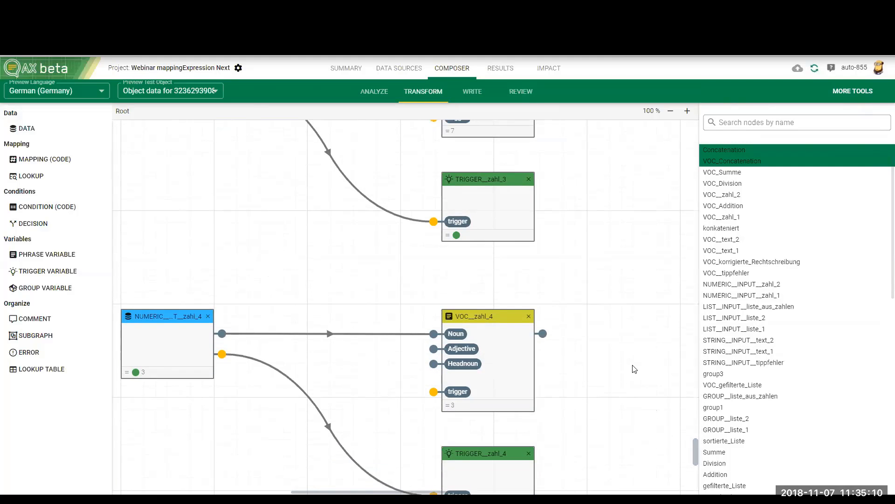
left_click_drag(696, 445, 696, 370)
scroll(696, 369, "up", 4)
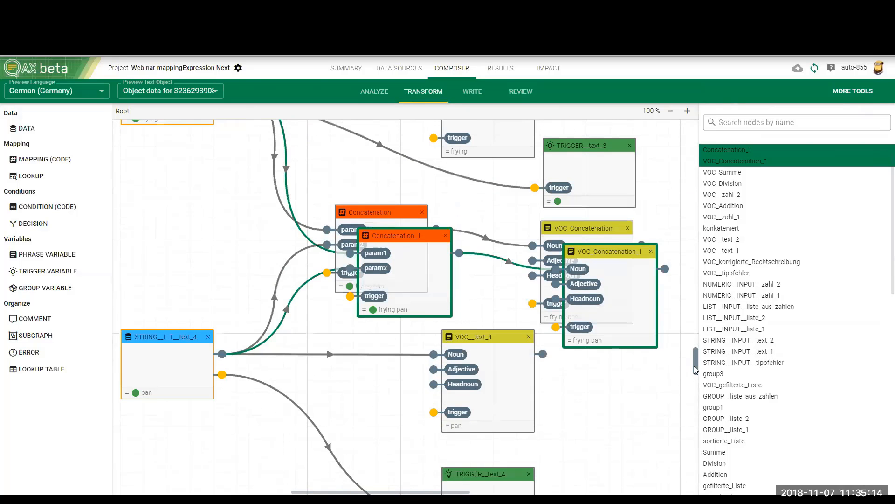
left_click_drag(628, 318, 612, 358)
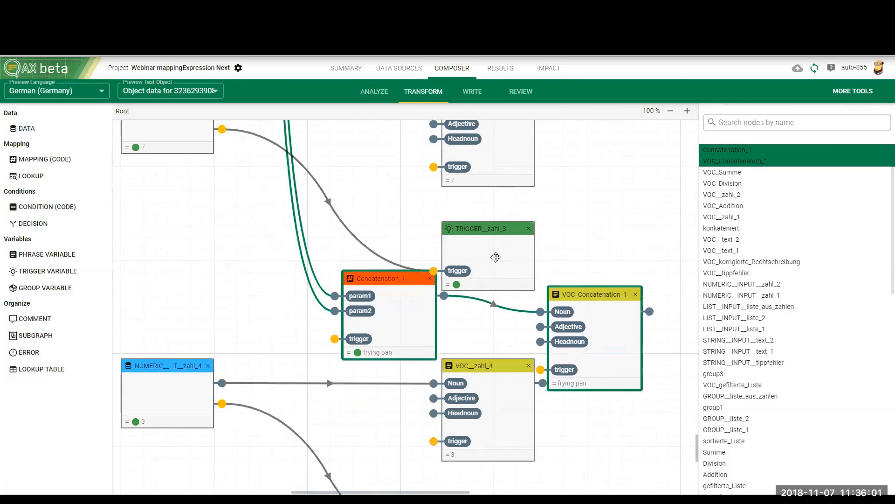
Step: Move TRIGGER__zahl_3 and VOC__zahl_4 clear of the copied nodes and remove both inherited input connections of Concatenation_1
left_click_drag(496, 257, 544, 235)
left_click_drag(499, 441, 495, 452)
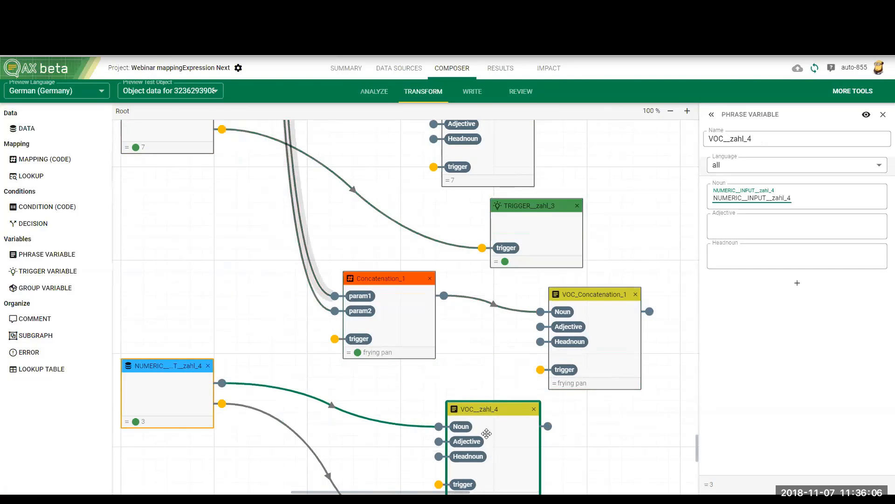
double_click(304, 246)
double_click(300, 247)
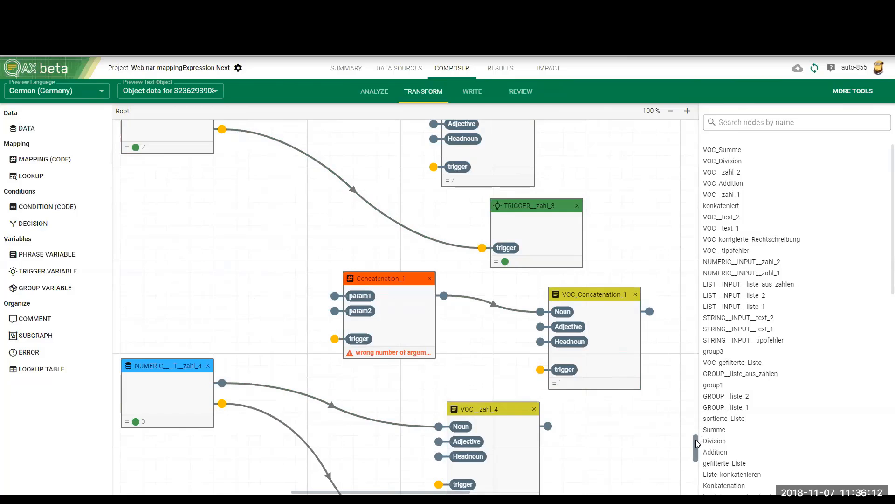
Step: Connect the zahl_3 data node to param1 and the zahl_4 data node to param2 of Concatenation_1
scroll(698, 444, "up", 1)
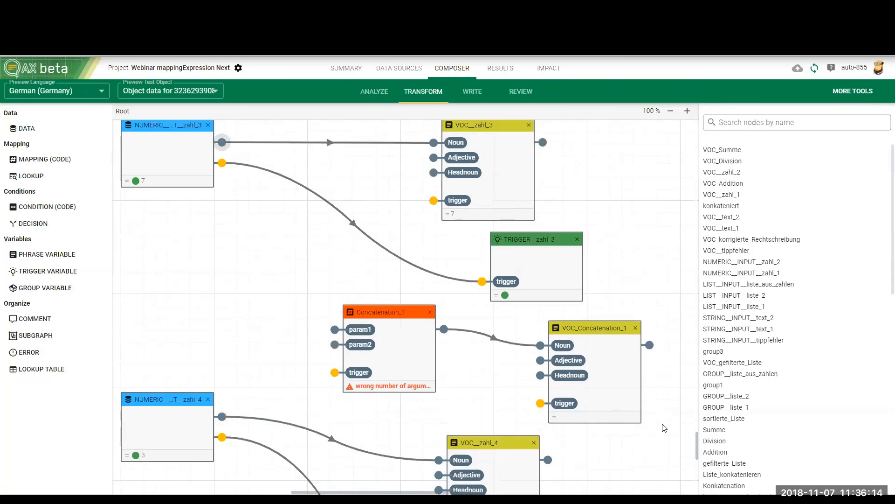
left_click_drag(222, 142, 335, 329)
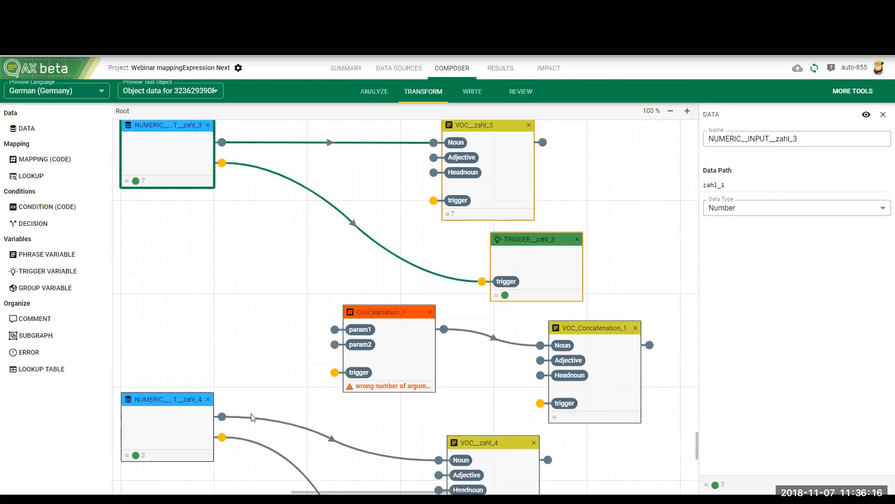
left_click_drag(222, 416, 334, 344)
Step: Change the mapping expression of Concatenation_1 to #param1 + #param2 and check its phrase variable VOC_Concatenation_1
left_click(387, 357)
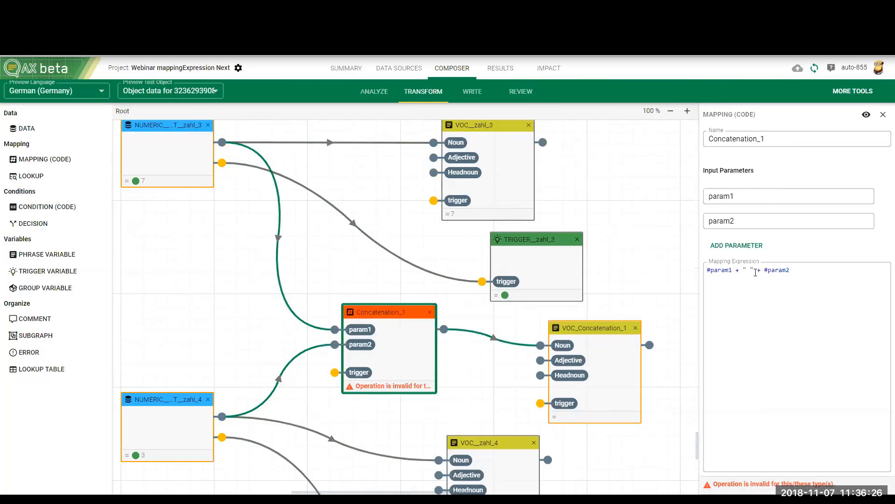
double_click(740, 272)
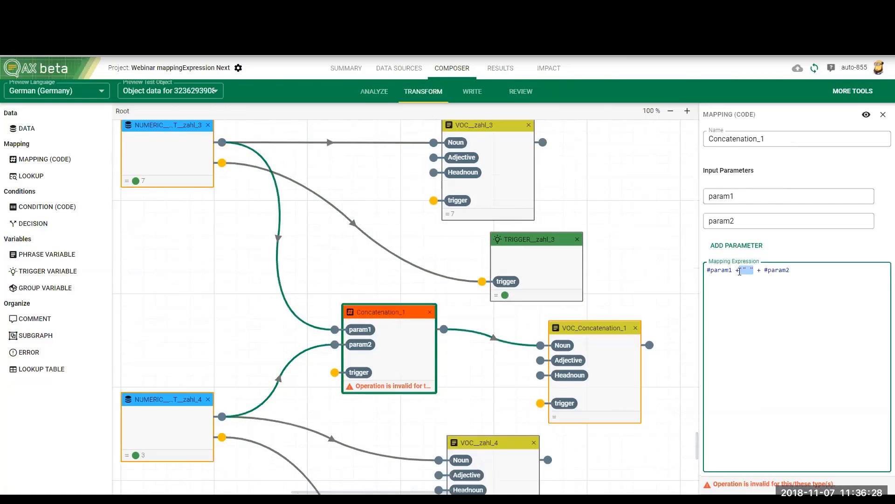
key("BackSpace")
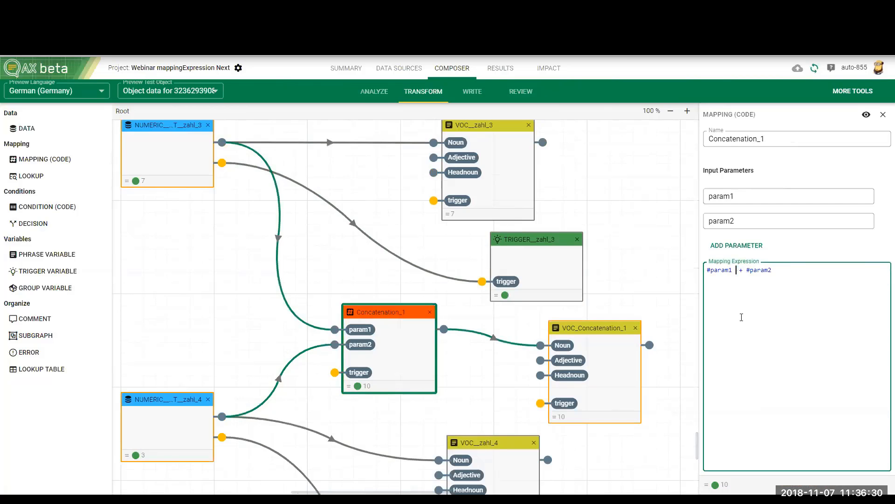
key("Delete")
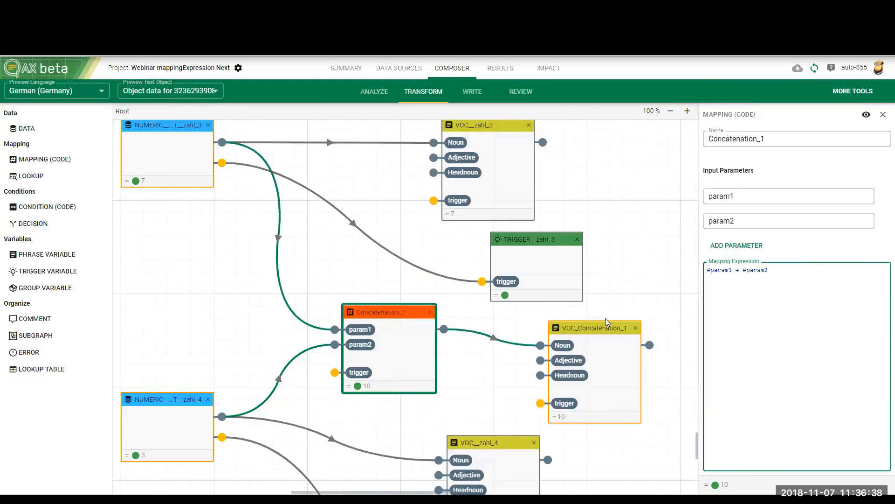
left_click(616, 402)
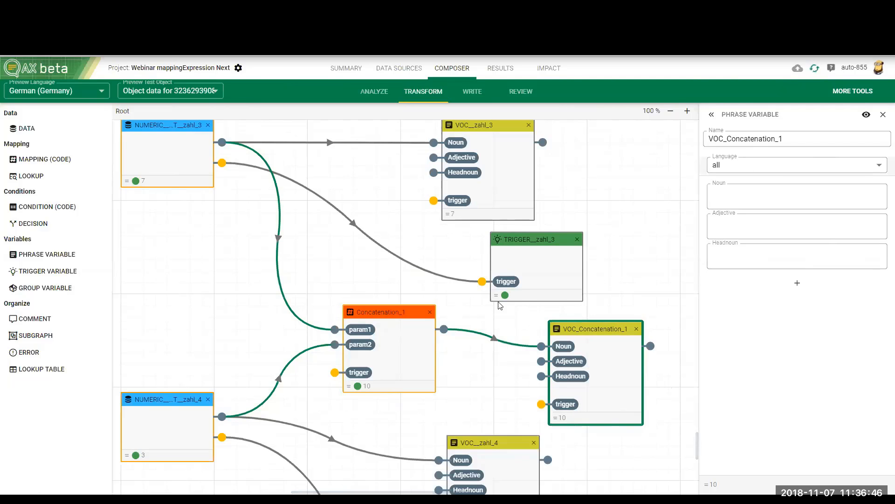
Step: In the Write view, turn x, y and z of the sentence "x + y is z." into containers
key("ctrl+Tab")
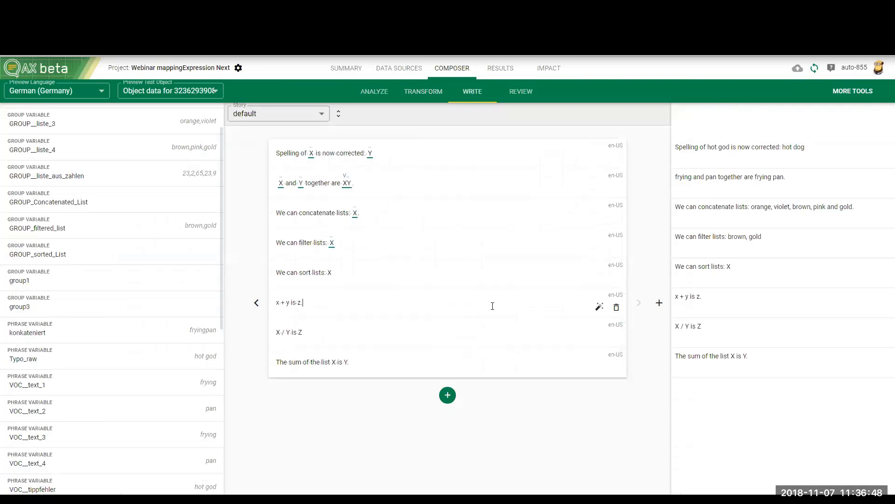
key("Tab")
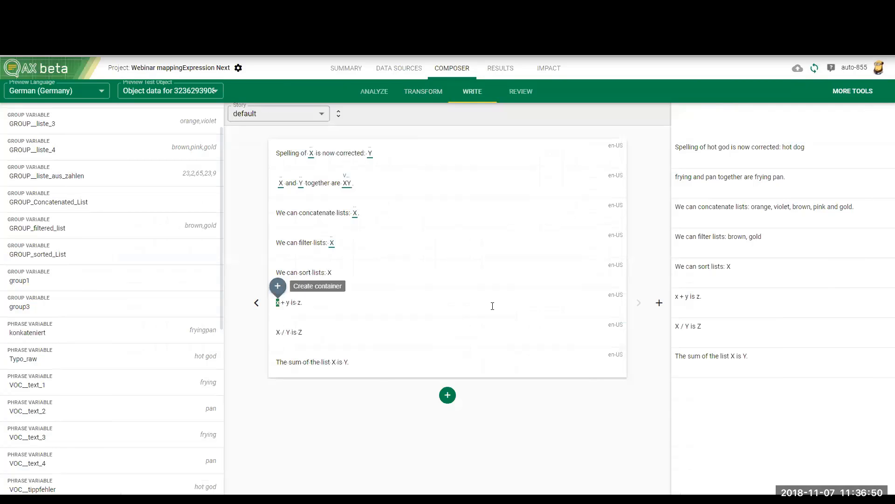
key("Return")
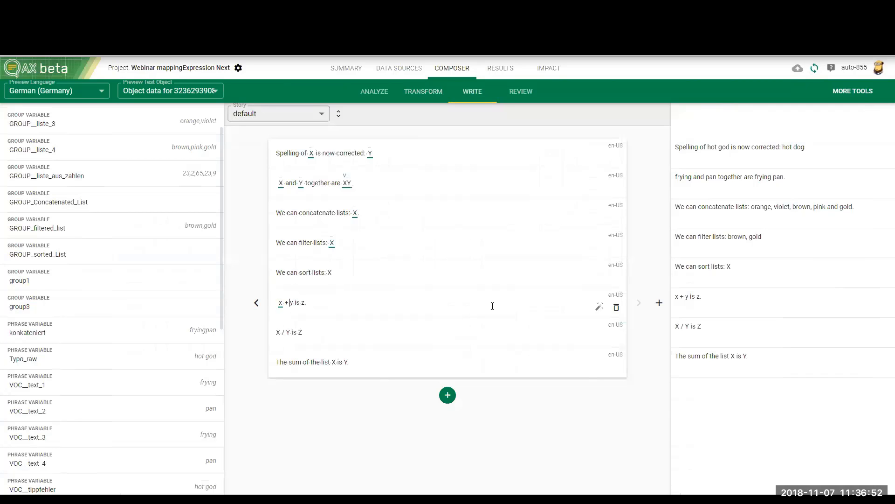
key("shift+Right")
key("Tab")
key("Return")
key("shift+Right")
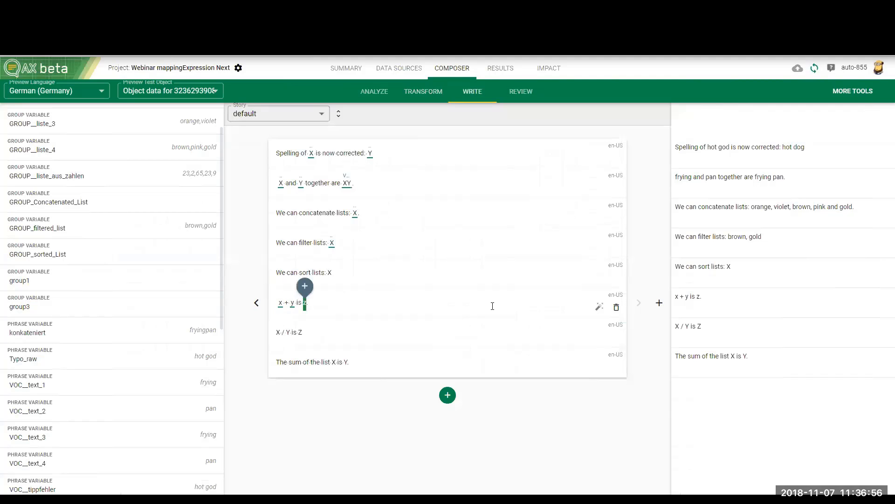
key("Tab")
key("Return")
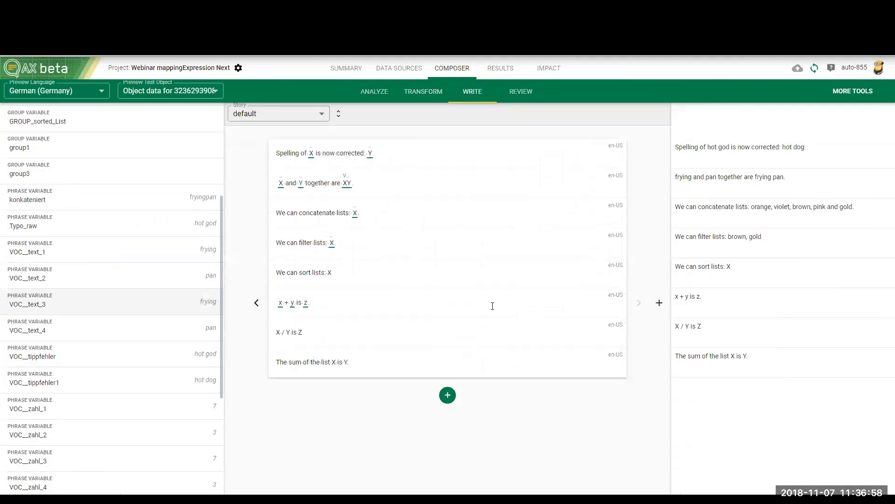
Step: Assign VOC__zahl_3, VOC__zahl_4 and VOC_Concatenation_1 to the x, y and z containers and preview the story with another test object
left_click_drag(46, 277, 281, 303)
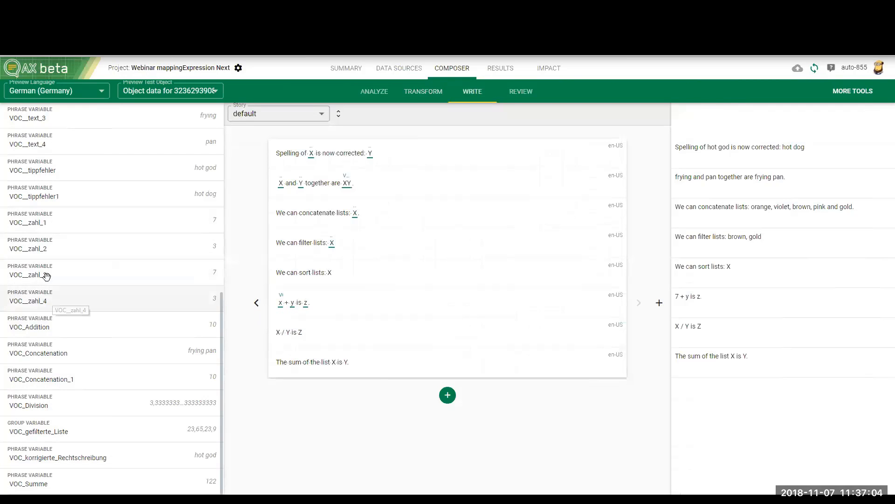
left_click_drag(48, 300, 292, 302)
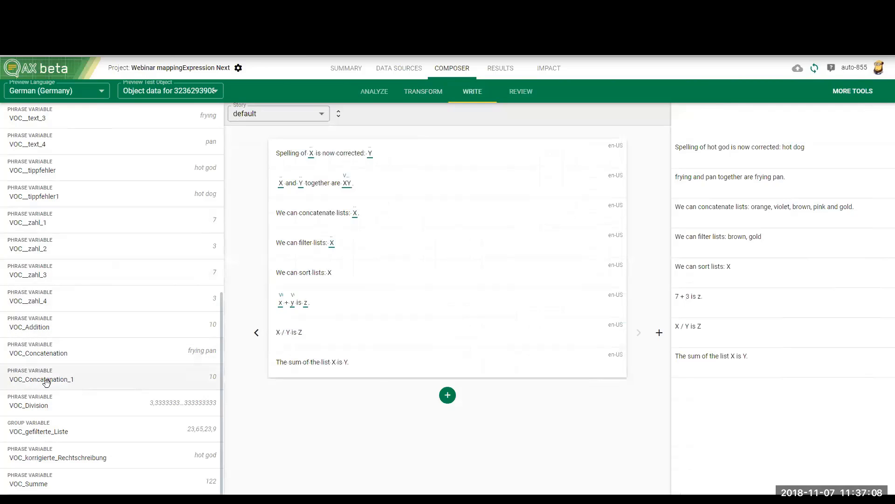
left_click_drag(48, 380, 305, 303)
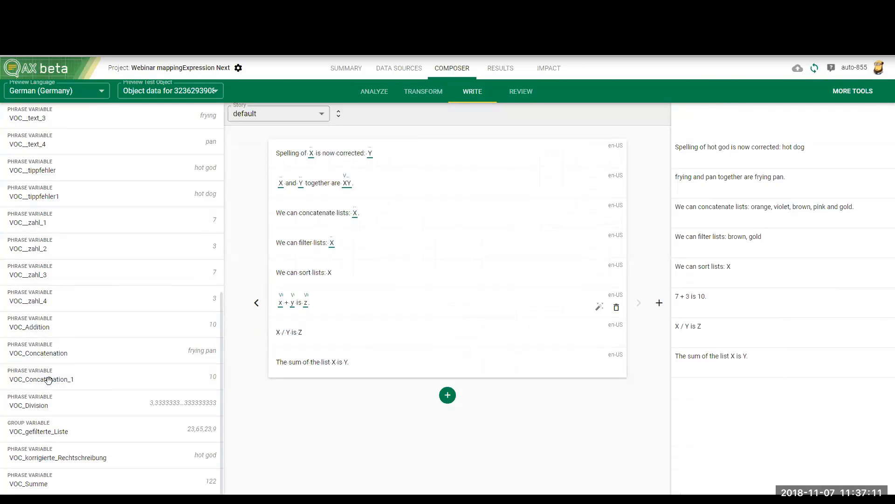
left_click(215, 92)
left_click(187, 159)
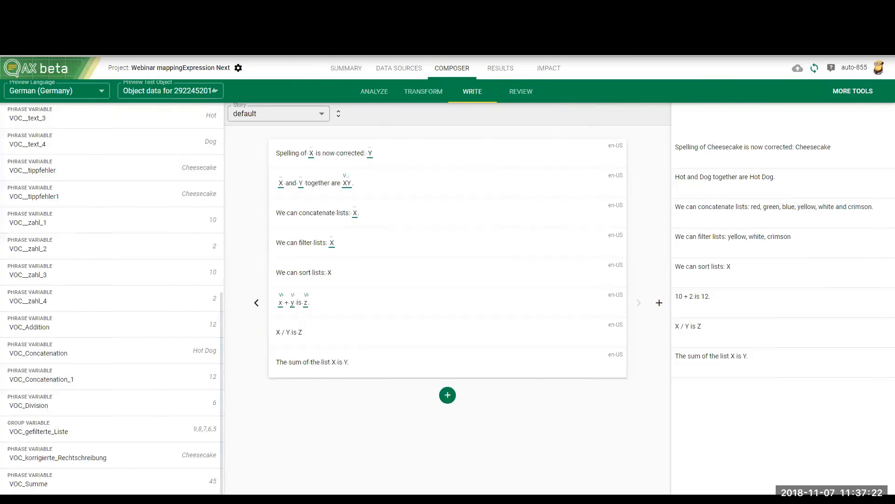
Step: In the Transform view, duplicate Concatenation_1 with its phrase variable VOC_Concatenation_1 and place the copies below TRIGGER__zahl_4
left_click(424, 91)
mouse_move(698, 451)
left_mouse_down()
mouse_move(698, 464)
mouse_move(699, 437)
left_mouse_up()
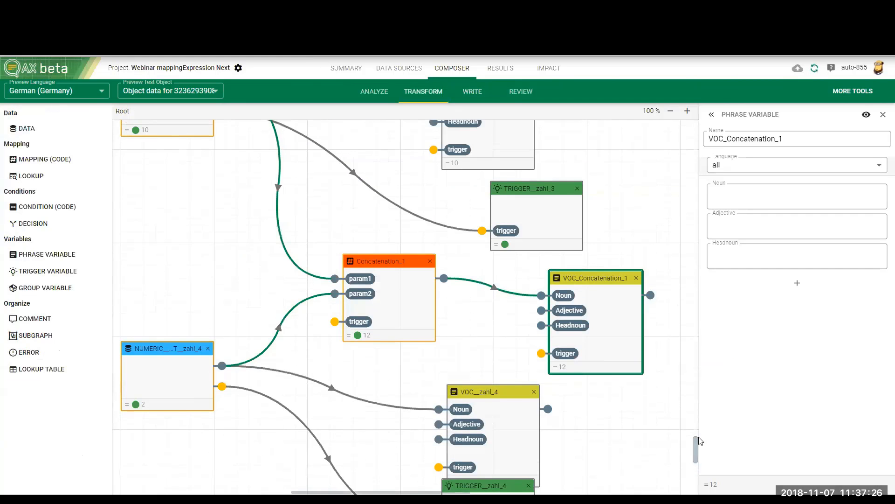
mouse_move(664, 284)
left_mouse_down()
mouse_move(409, 307)
mouse_move(400, 282)
mouse_move(378, 271)
left_mouse_up()
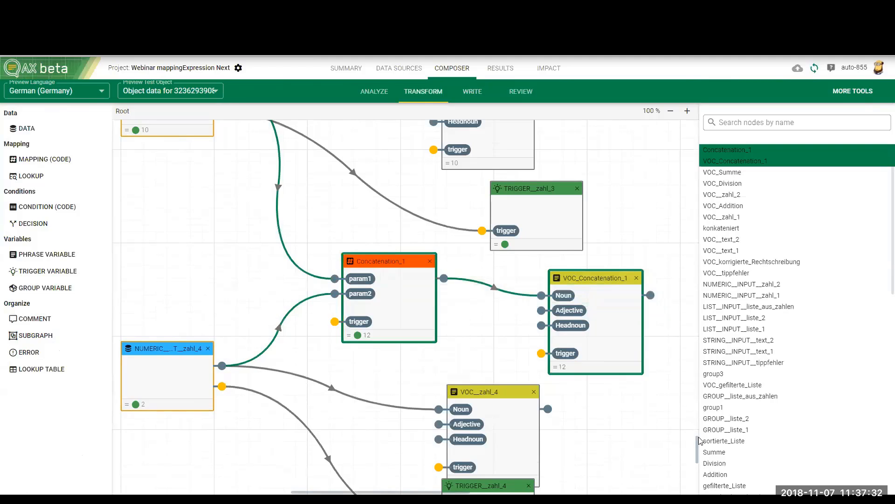
key("ctrl+c")
key("ctrl+v")
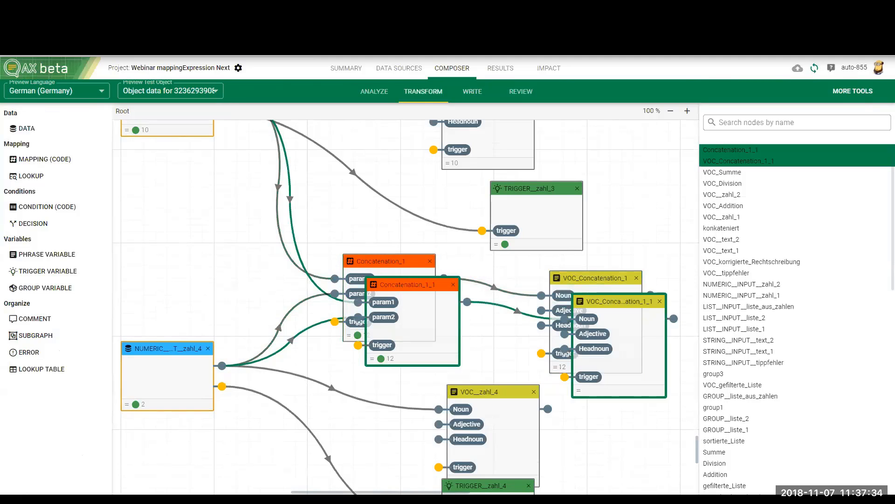
scroll(493, 281, "down", 4)
scroll(493, 282, "up", 1)
left_click_drag(413, 171, 374, 444)
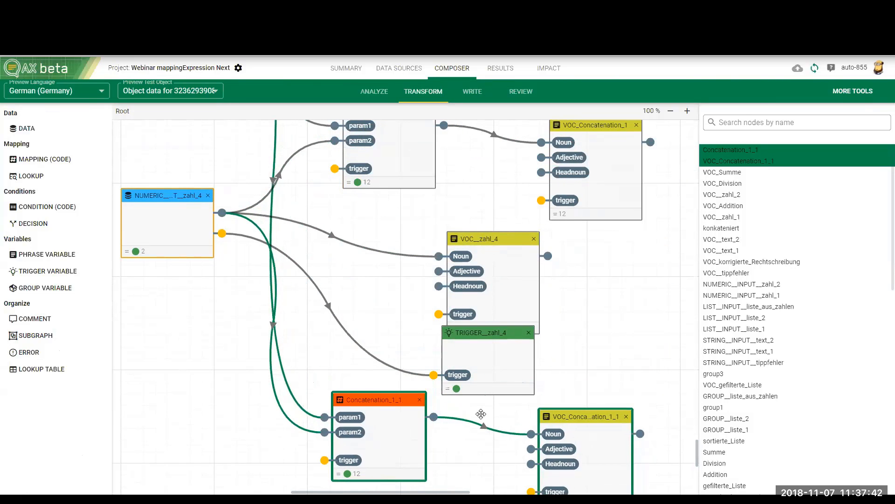
Step: Change the mapping expression of Concatenation_1_1 to #param1 / #param2
scroll(695, 455, "down", 2)
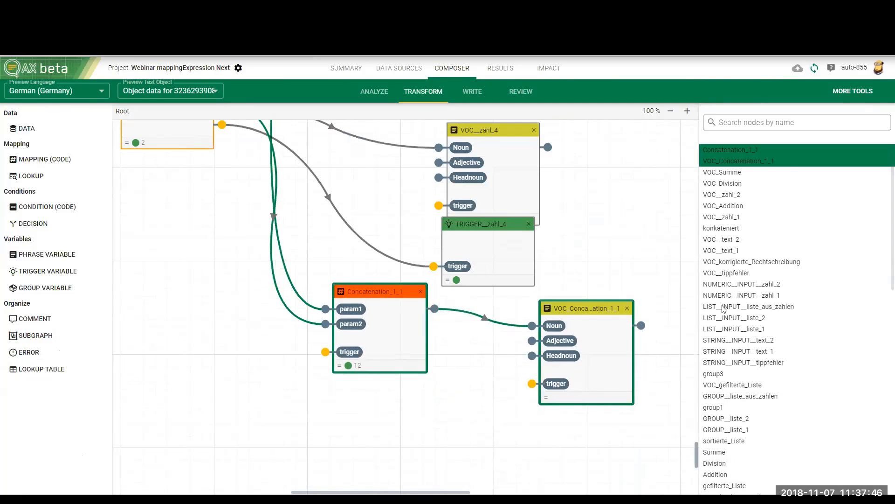
left_click(404, 396)
left_click(397, 344)
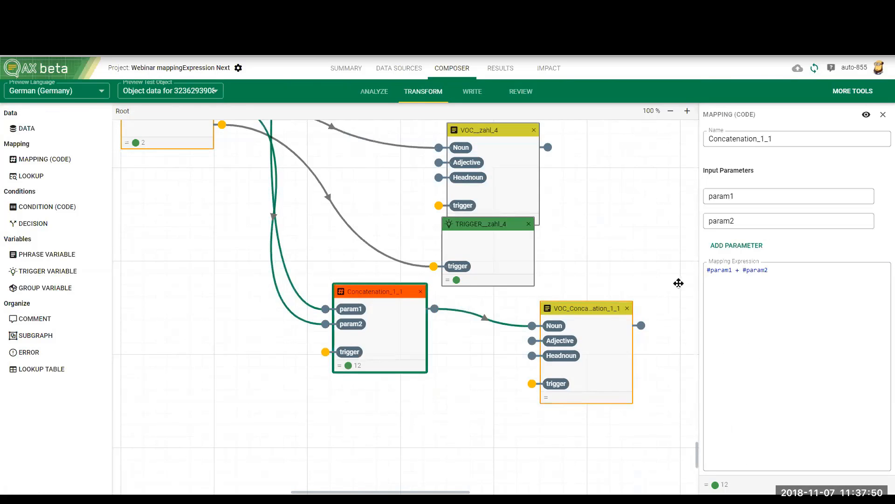
left_click(738, 271)
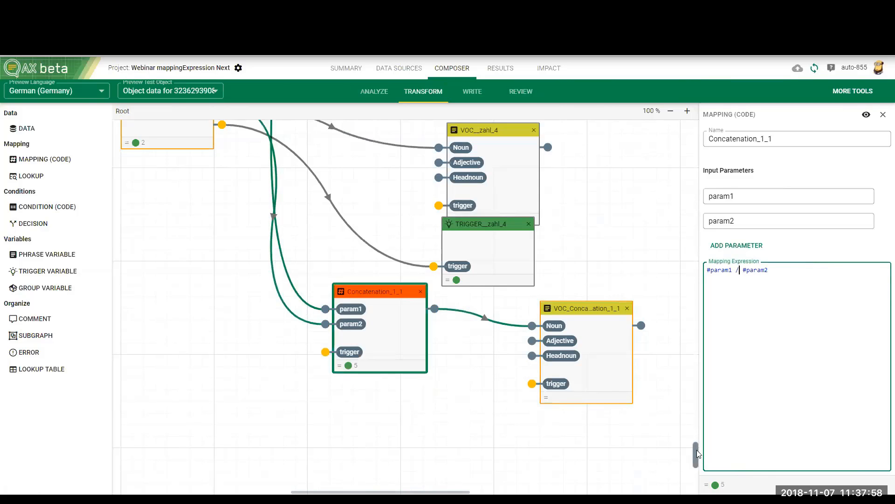
scroll(698, 447, "up", 6)
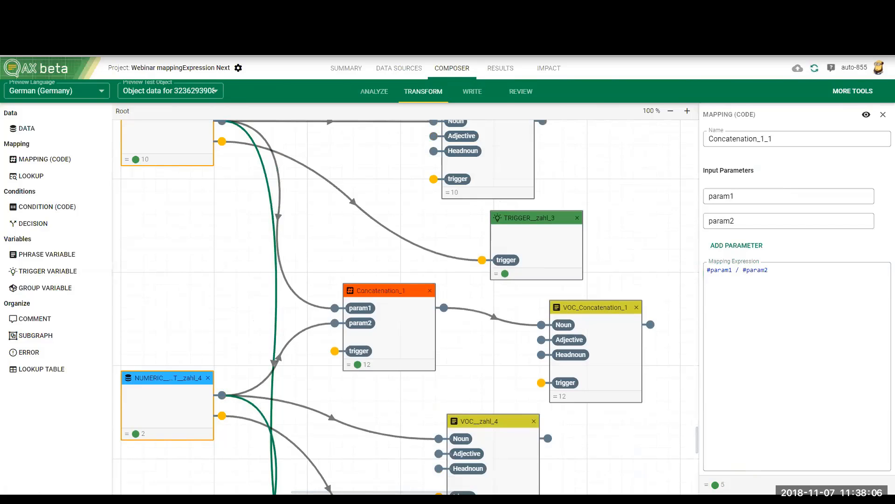
Step: In the Write view, turn X, Y and Z of the sentence "X / Y is Z" into containers
key("ctrl+Tab")
double_click(278, 333)
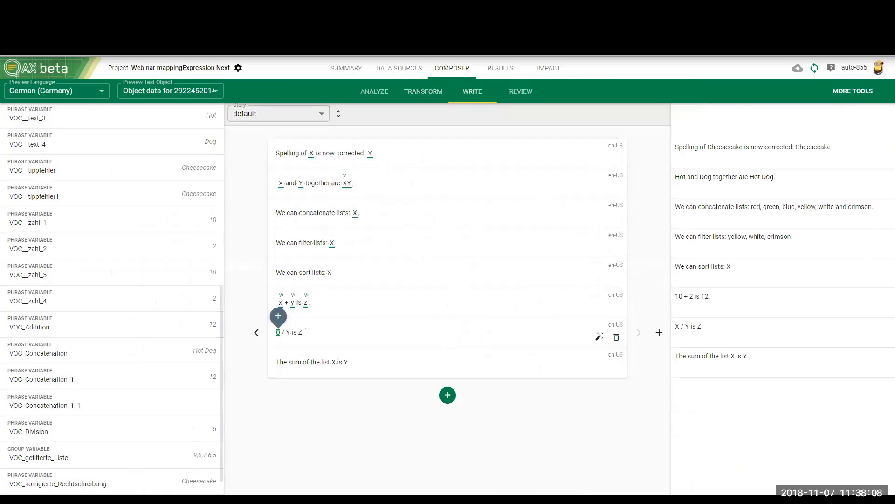
left_click(279, 316)
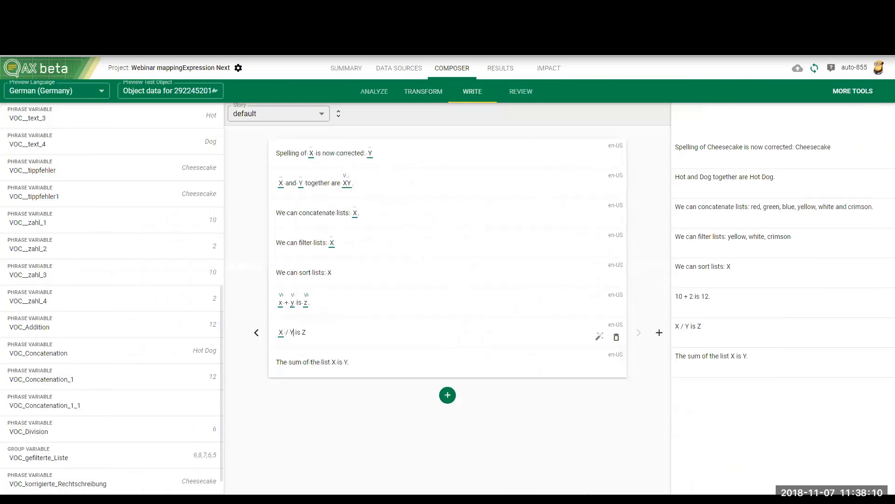
double_click(292, 332)
left_click(292, 316)
double_click(305, 332)
left_click(306, 316)
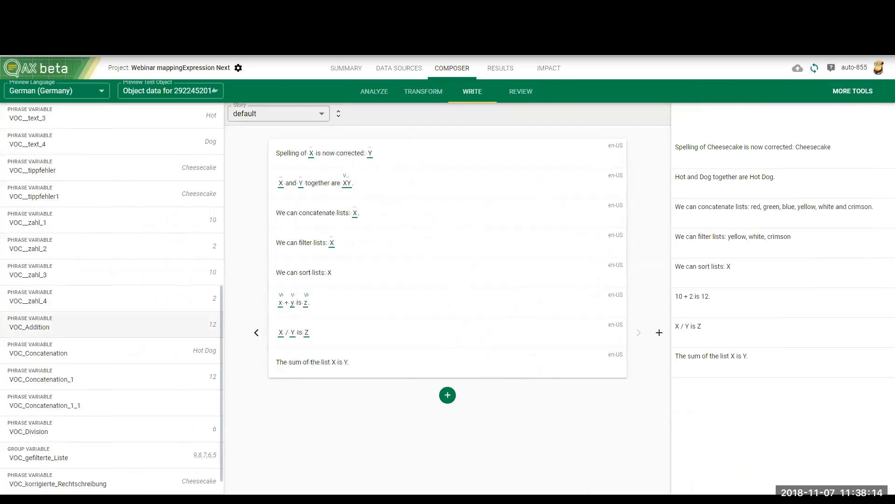
Step: Assign VOC__zahl_3, VOC__zahl_4 and VOC_Concatenation_1_1 to the X, Y and Z containers of the division sentence
left_click_drag(46, 277, 281, 332)
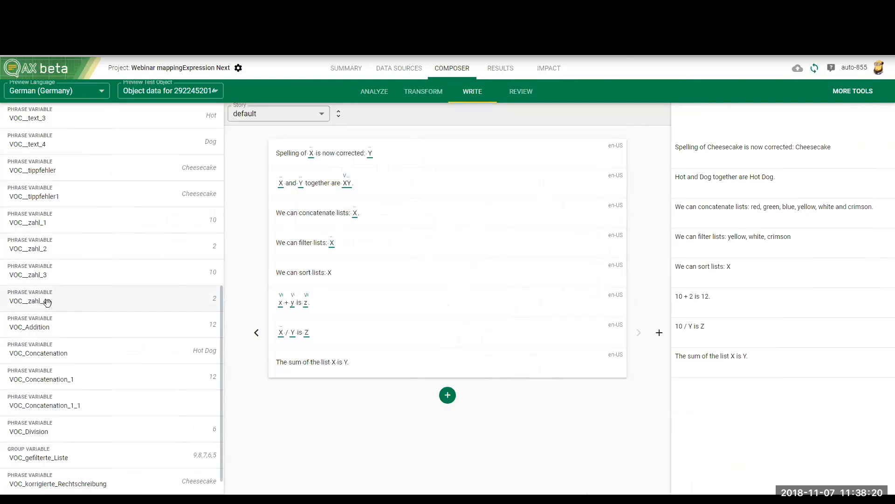
left_click_drag(47, 302, 293, 332)
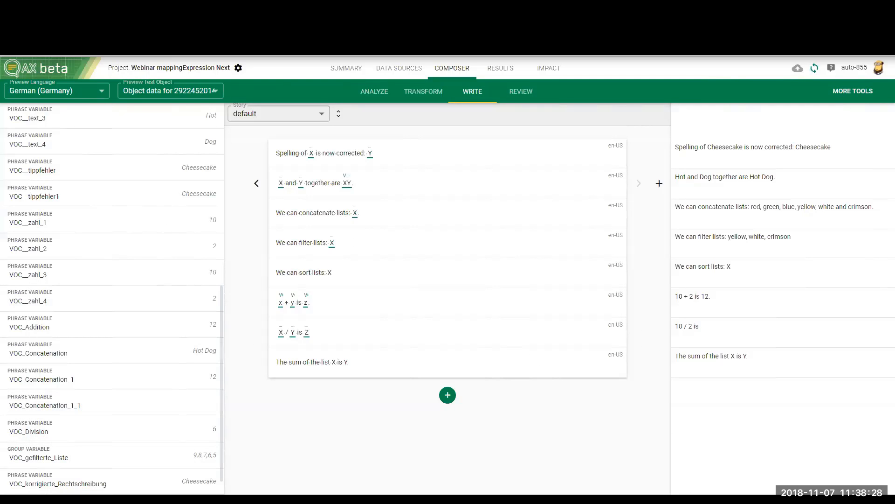
Step: In the Transform view, reconnect the output of Concatenation_1_1 to the Noun input of VOC_Concatenation_1_1, and check the sentence in the Write view
key("ctrl+Tab")
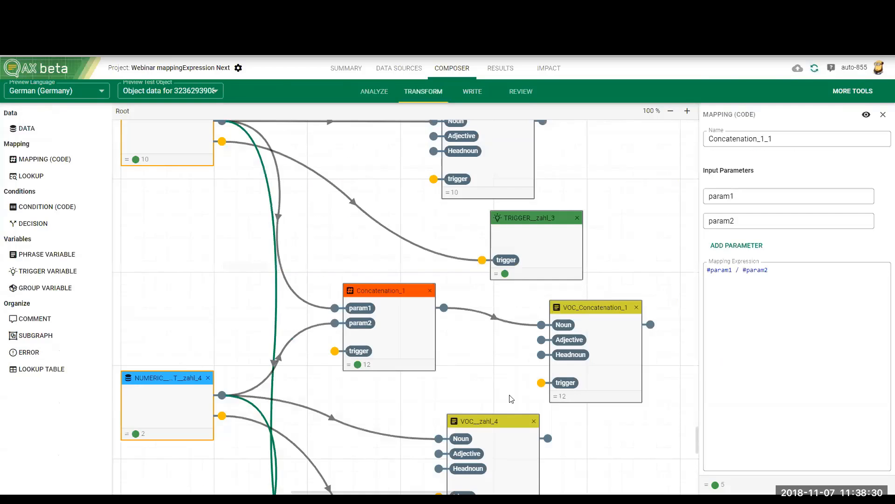
scroll(648, 426, "down", 5)
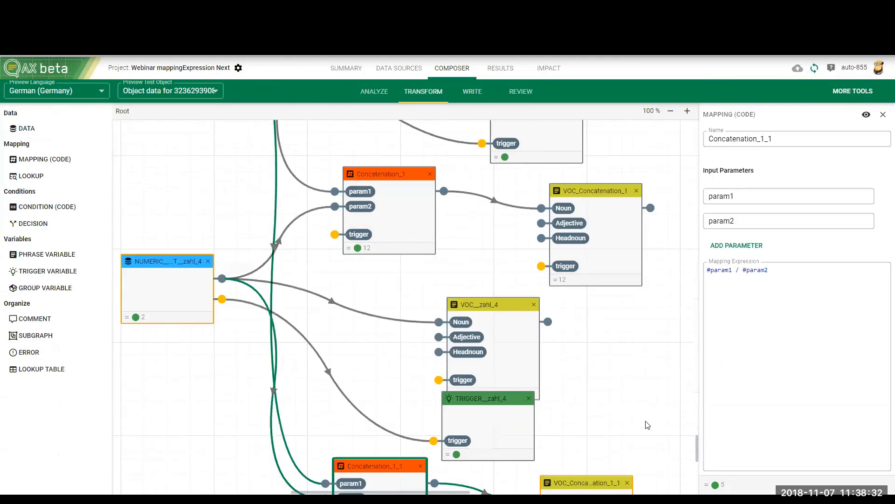
scroll(646, 423, "down", 2)
left_click(581, 365)
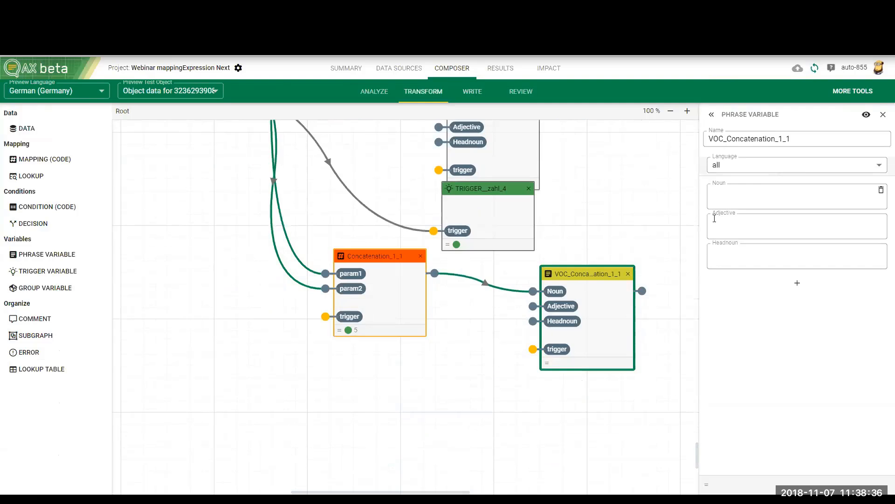
left_click(491, 288)
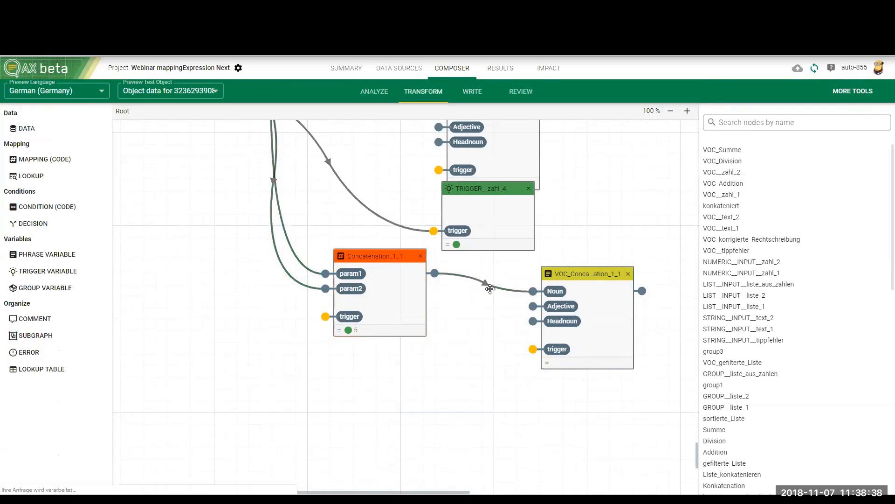
left_click_drag(435, 274, 533, 291)
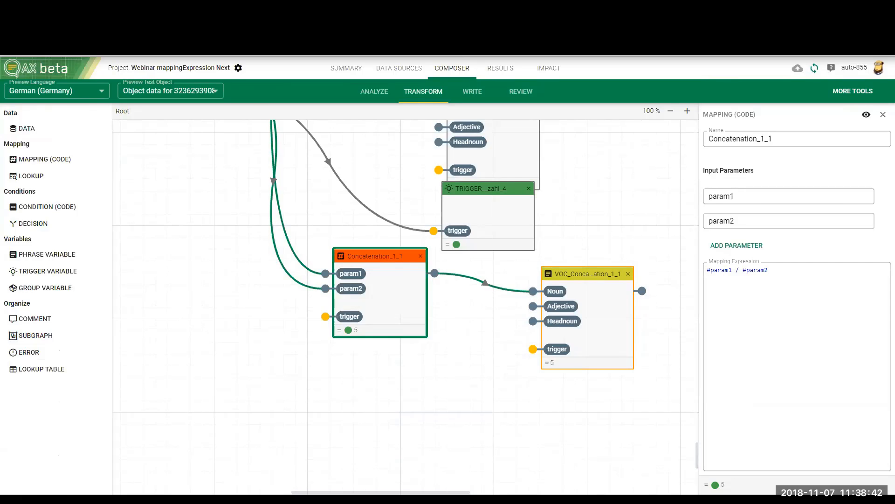
left_click(472, 91)
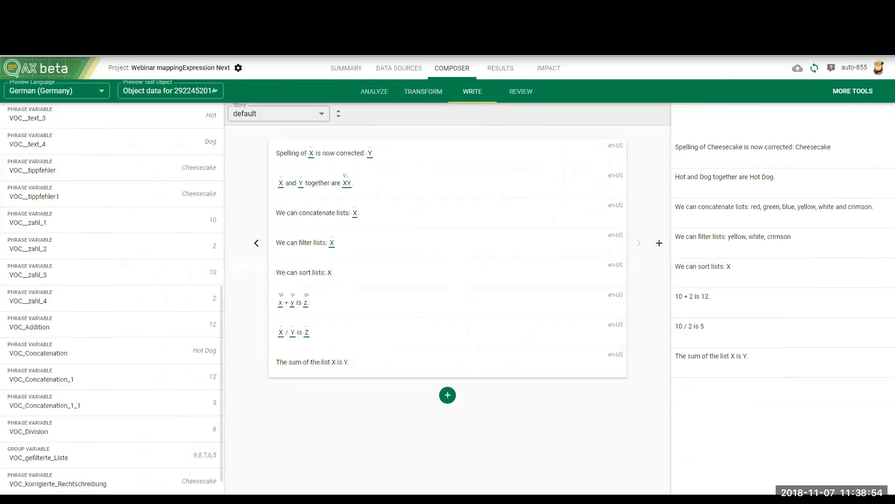
Step: Examine the liste_aus_zahlen field in the Analyze view and its list values in the English collection's documents
key("ctrl+Tab")
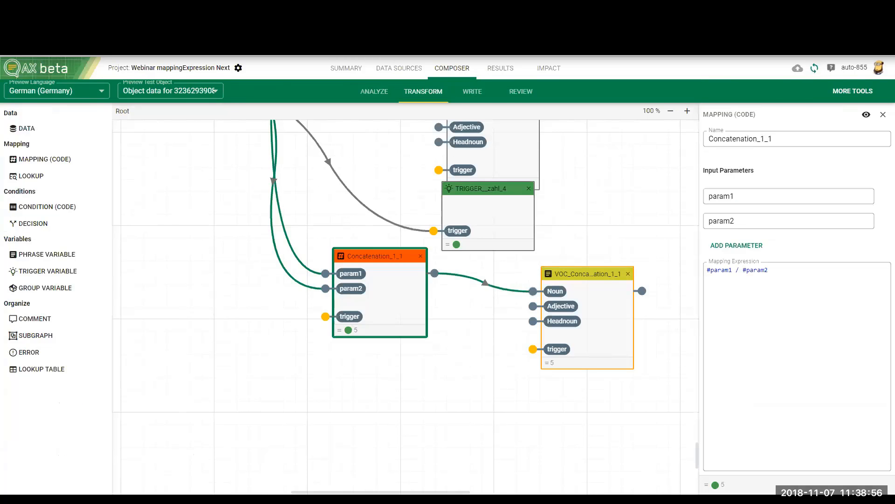
key("ctrl+Tab")
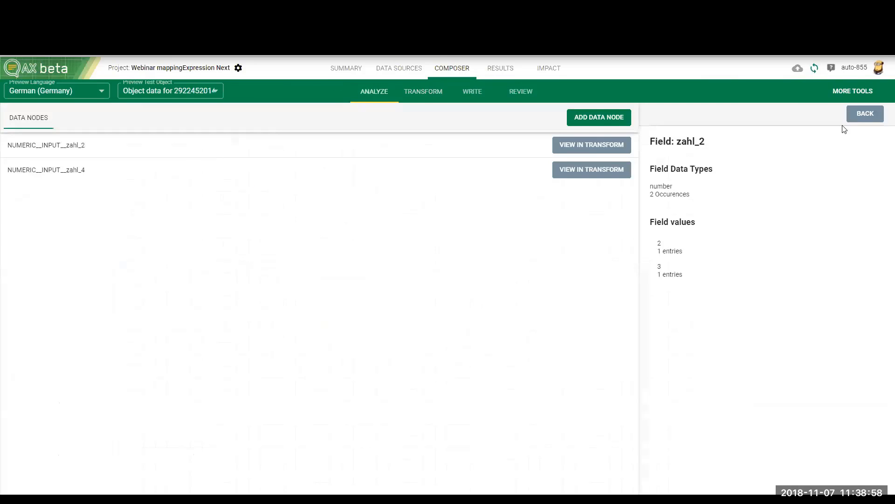
left_click(865, 114)
left_click(244, 189)
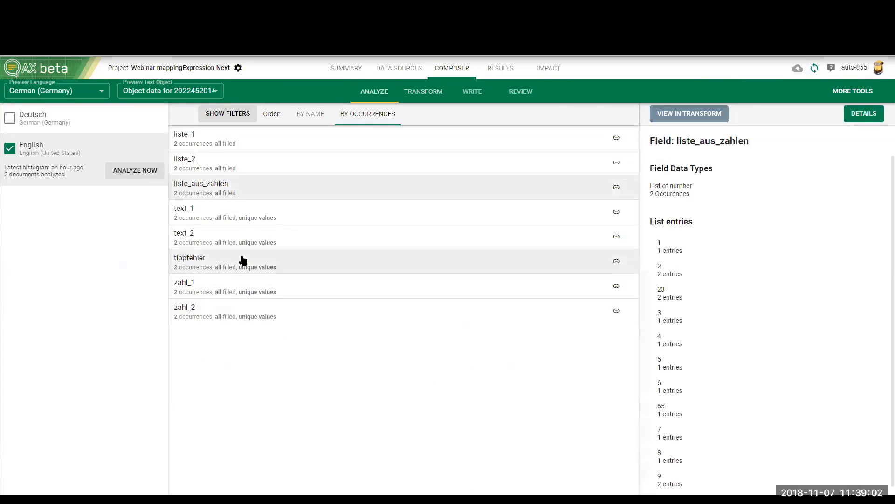
left_click(399, 68)
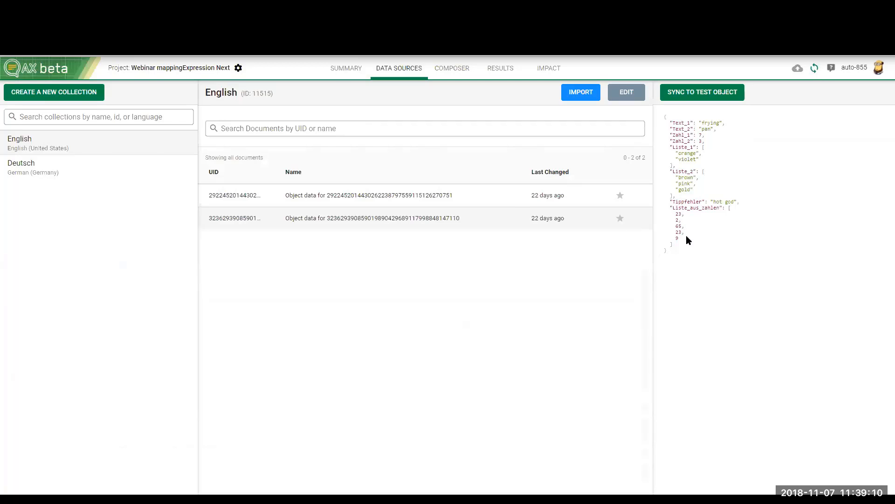
left_click(329, 14)
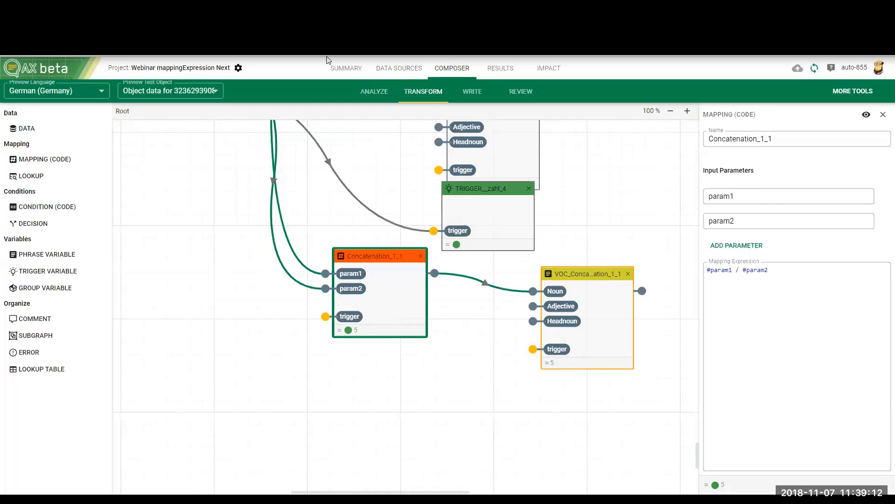
left_click(327, 57)
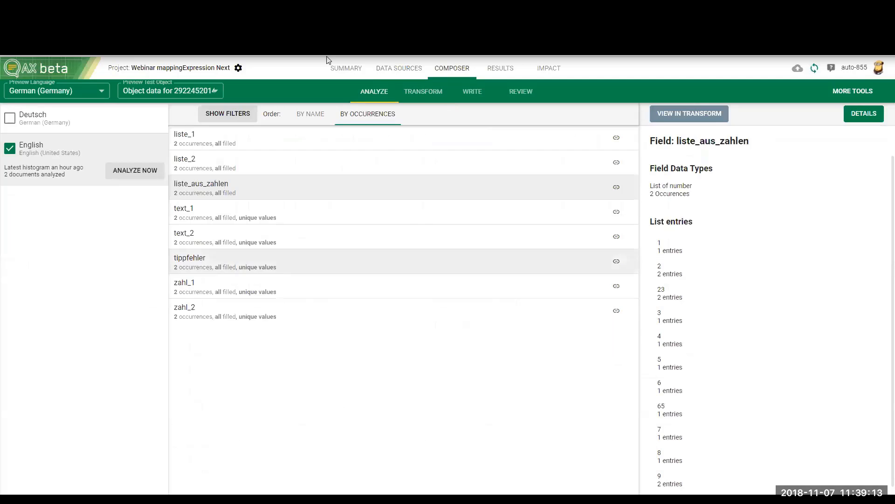
Step: Open the details of the liste_aus_zahlen field and add another data node for it
left_click(865, 113)
left_click(586, 122)
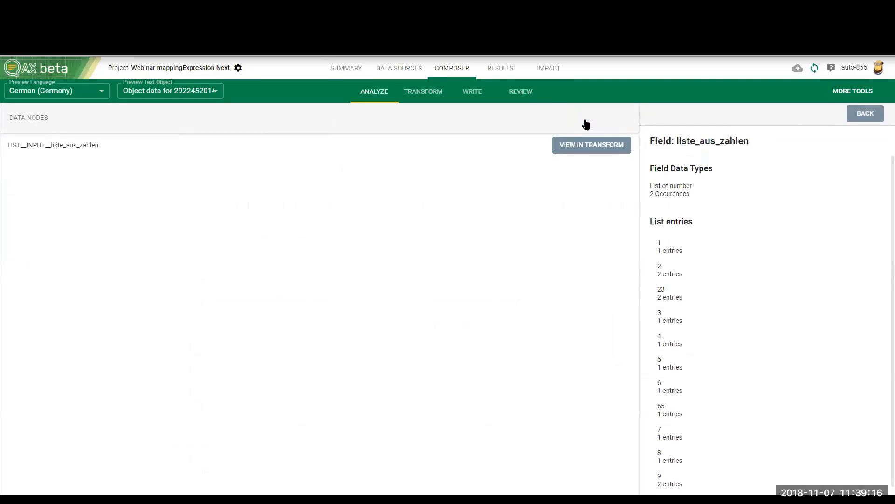
key("Return")
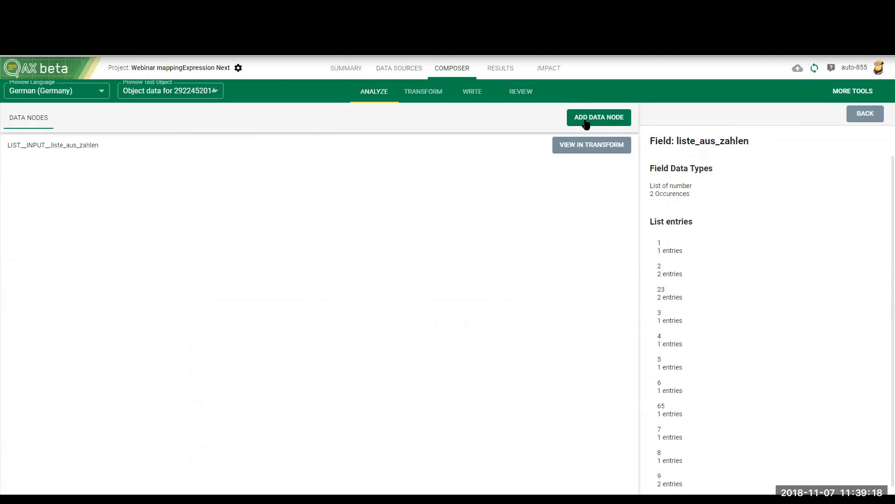
Step: In the Transform view, move the new list's trigger node down, add a mapping node with parameter param1 and feed it from LIST__INPUT__liste_aus_zahlen1
key("ctrl+Tab")
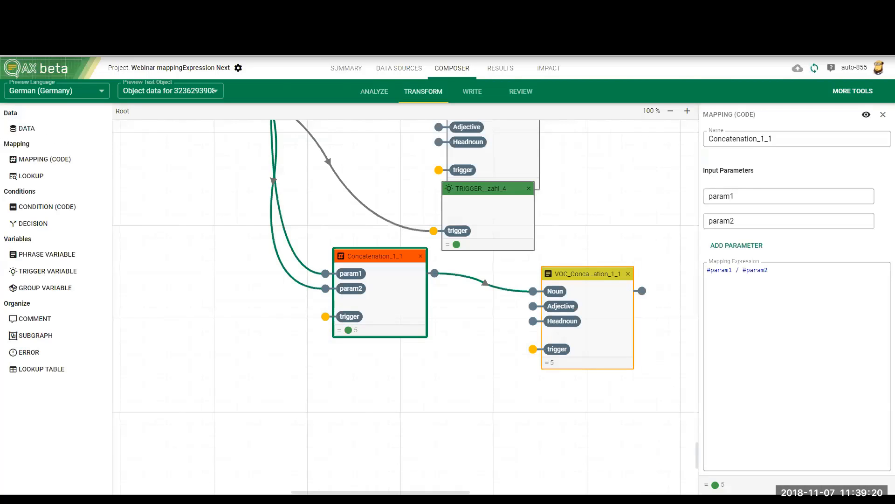
scroll(448, 408, "down", 6)
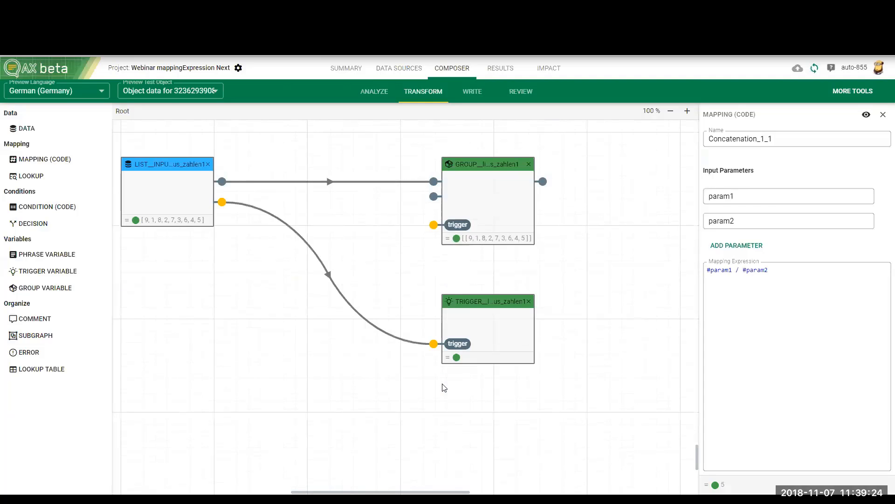
left_click_drag(475, 320, 368, 384)
left_click(37, 160)
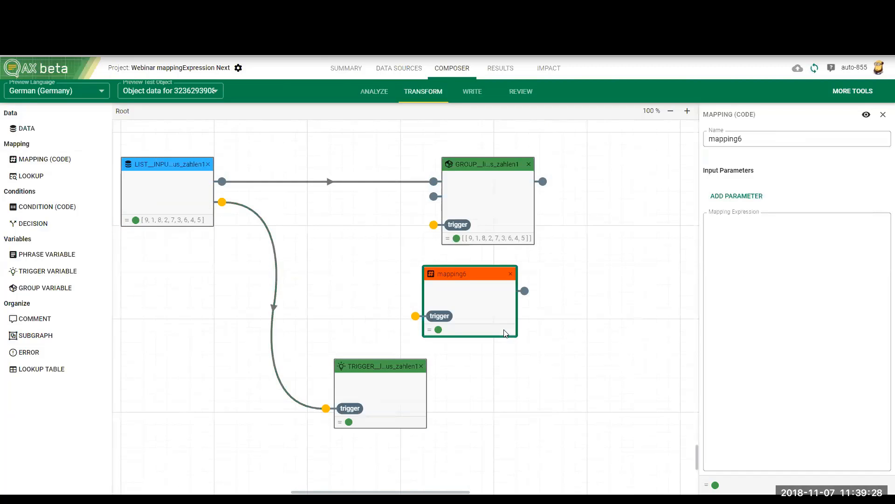
left_click(737, 199)
left_click_drag(222, 182, 418, 292)
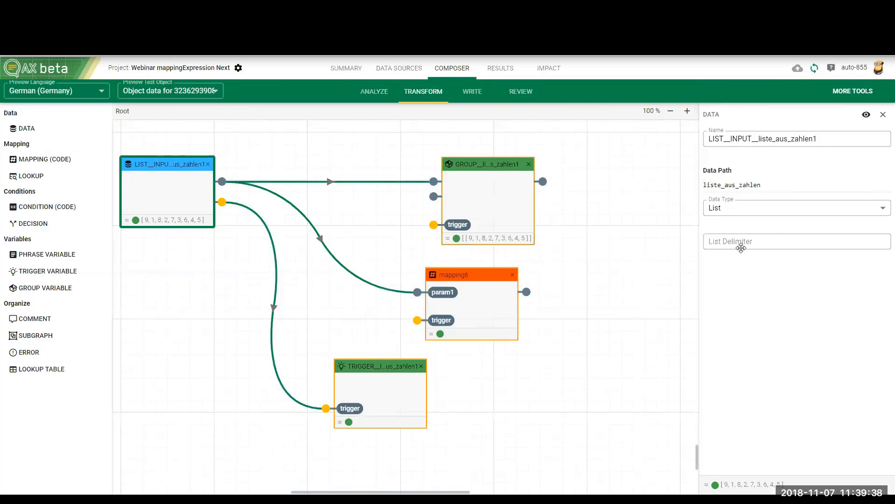
Step: Set the mapping expression of mapping6 to sum(#param1)
left_click(759, 261)
type("sum")
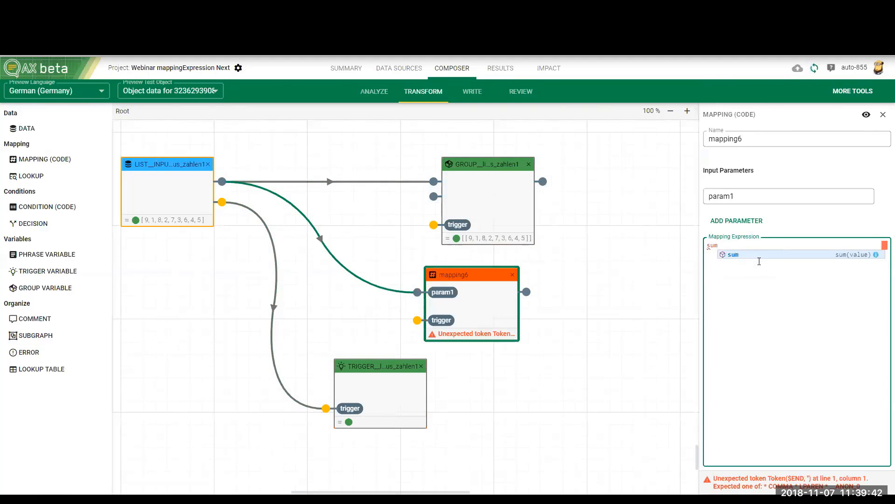
type("(#")
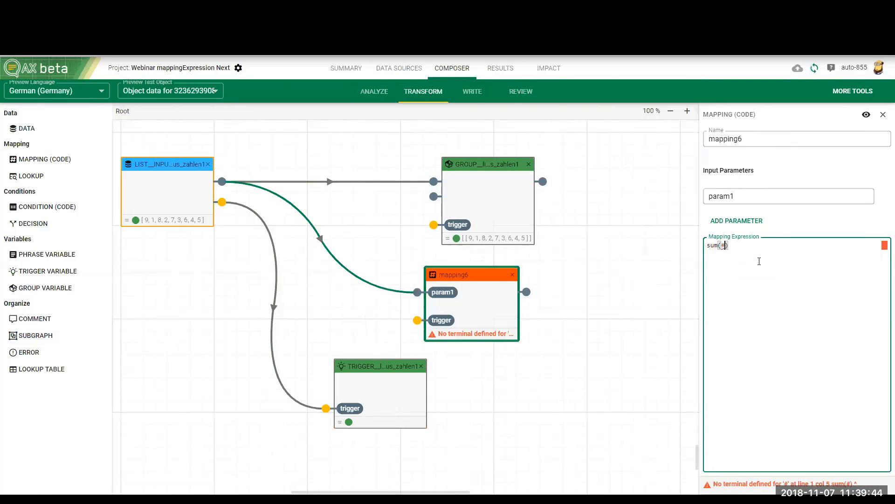
type("param1")
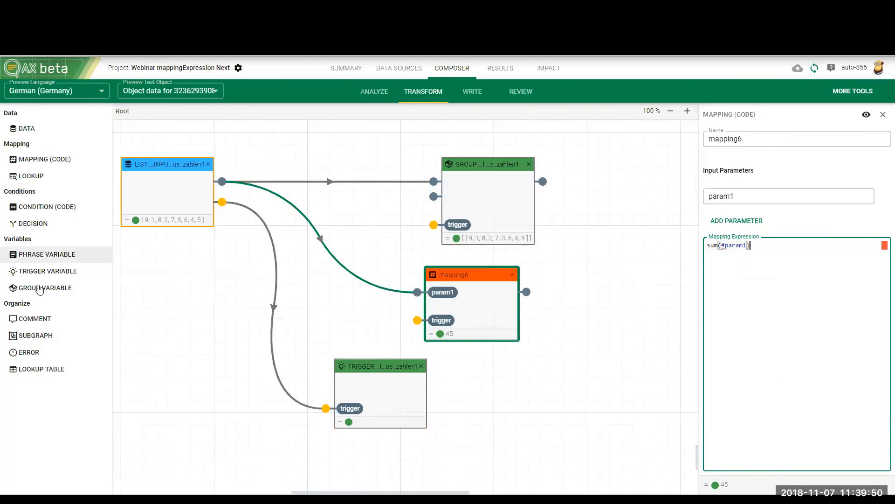
Step: Add a phrase variable beside mapping6, connect the mapping output to its Noun input and name it Sum
left_click(49, 258)
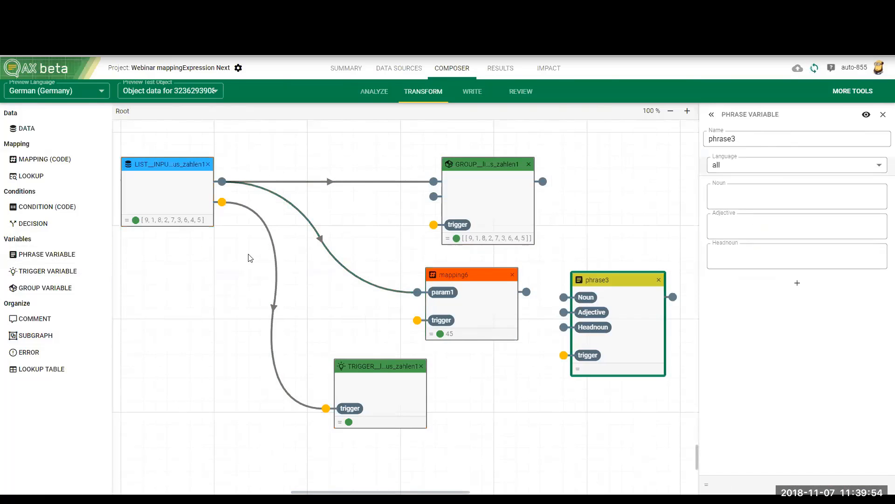
left_click_drag(527, 292, 554, 290)
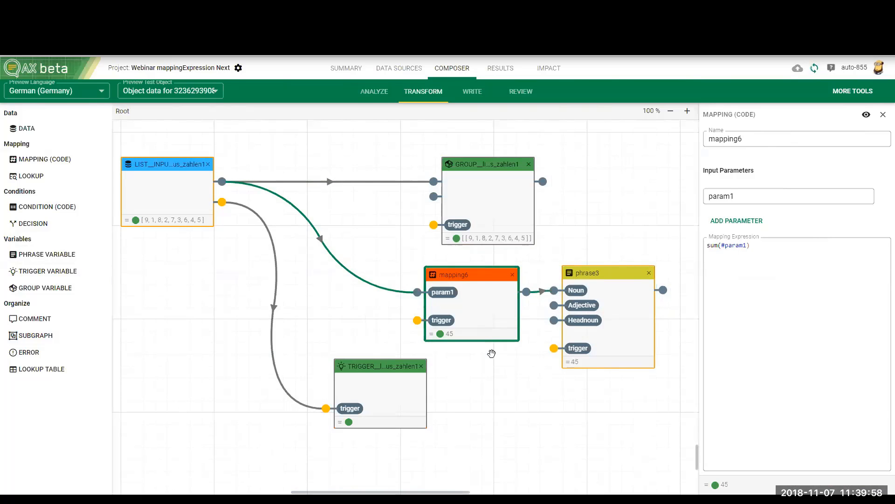
double_click(751, 140)
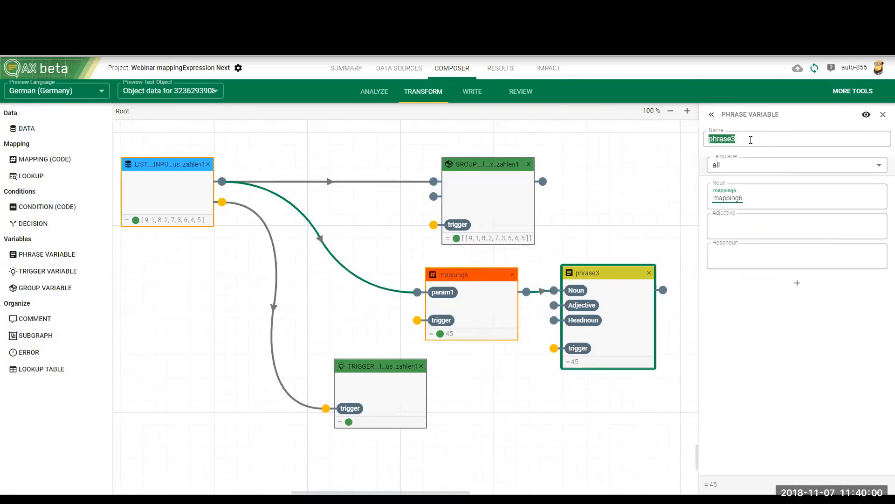
type("Sum")
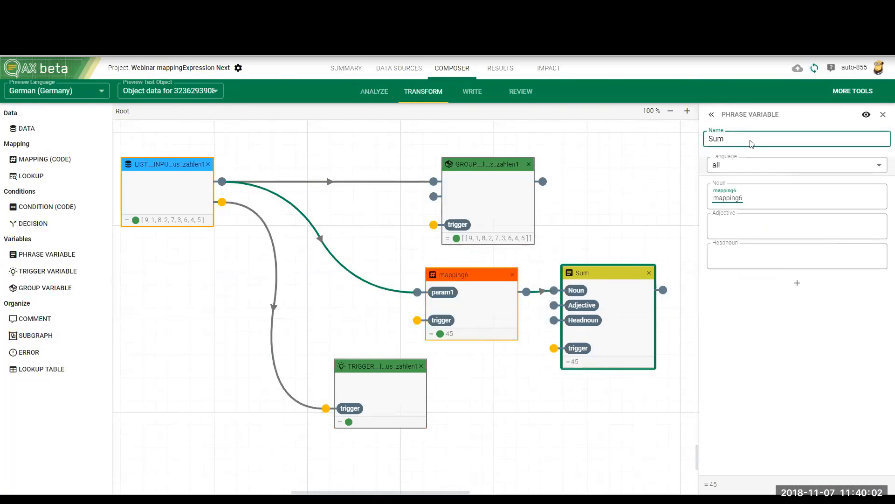
left_click(607, 209)
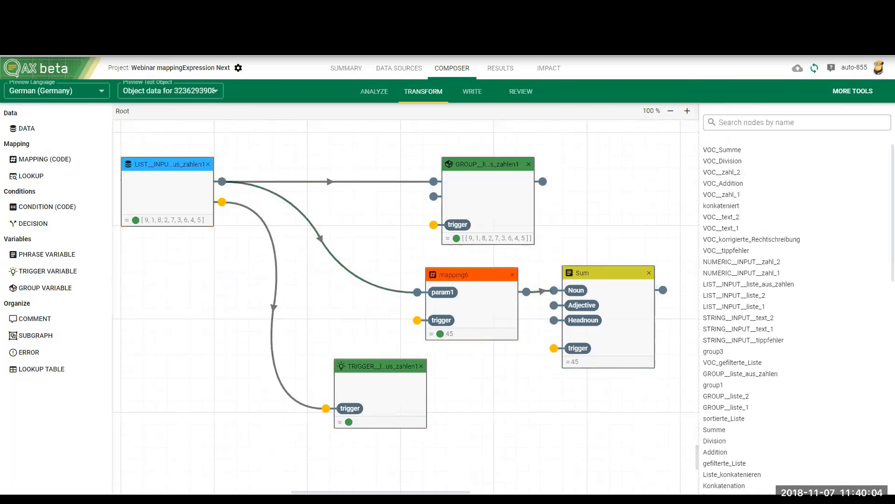
Step: In the Write view, turn X and Y of the sentence "The sum of the list X is Y." into containers
key("ctrl+Tab")
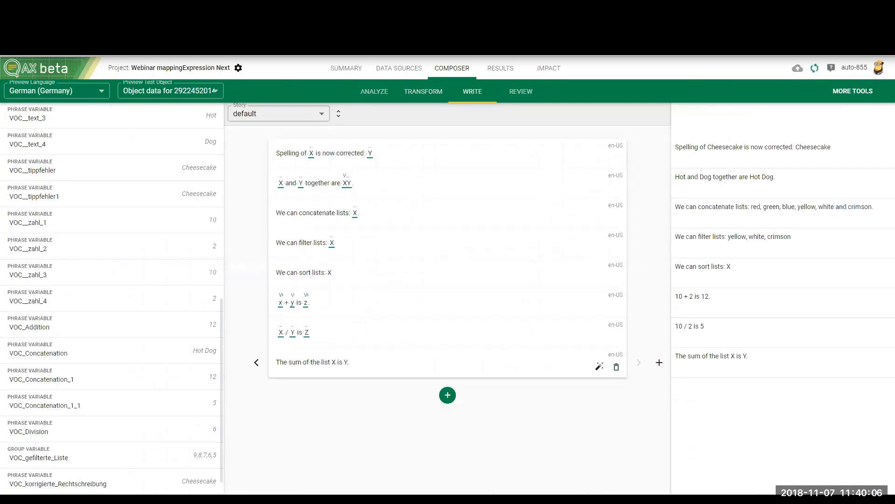
left_click_drag(336, 363, 330, 362)
left_click(333, 346)
double_click(347, 362)
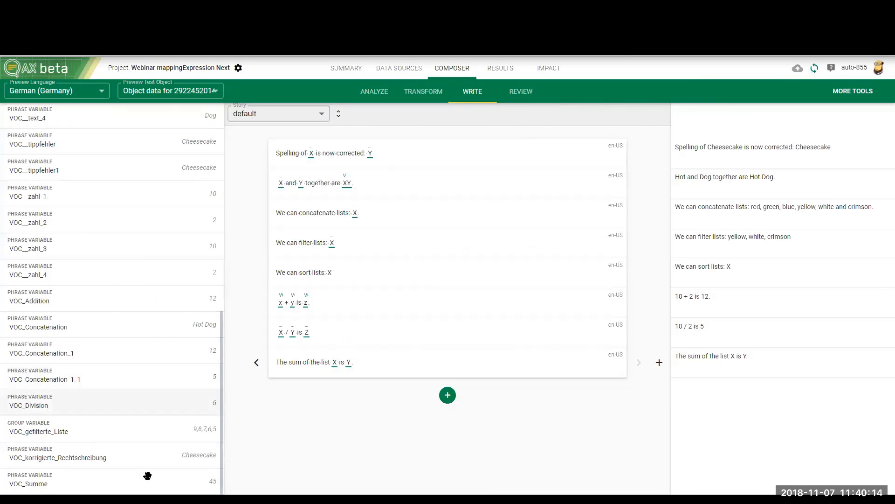
Step: Assign the liste_aus_zahlen group variable and Sum to the X and Y containers and preview the story with another test object
scroll(149, 475, "up", 1)
scroll(148, 476, "up", 9)
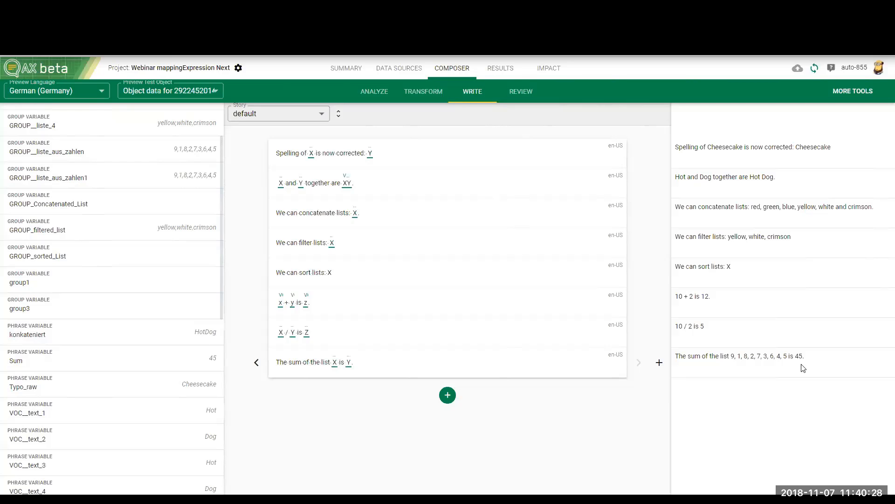
left_click(218, 93)
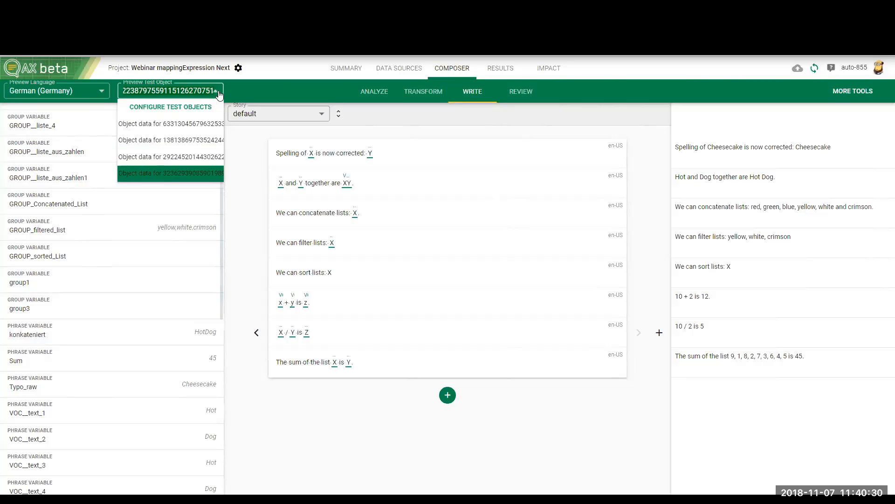
left_click(177, 173)
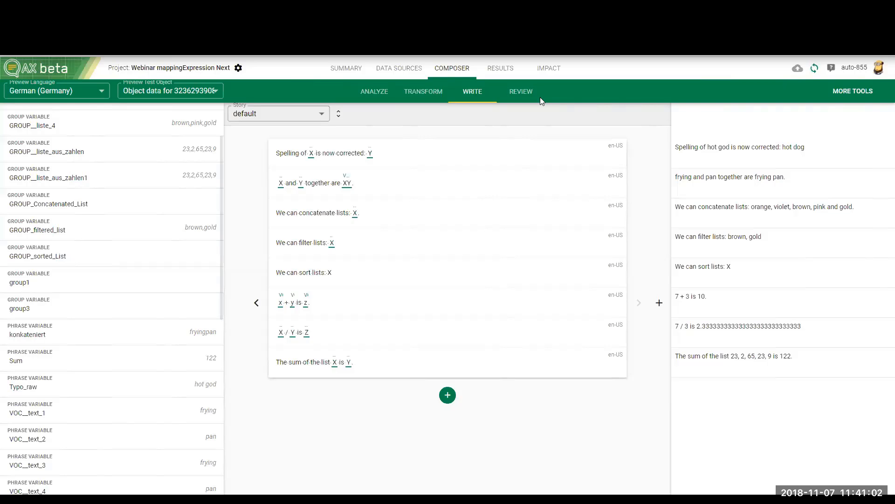
Step: In the Transform view, open mapping6 to review its expression with the other test object
left_click(441, 66)
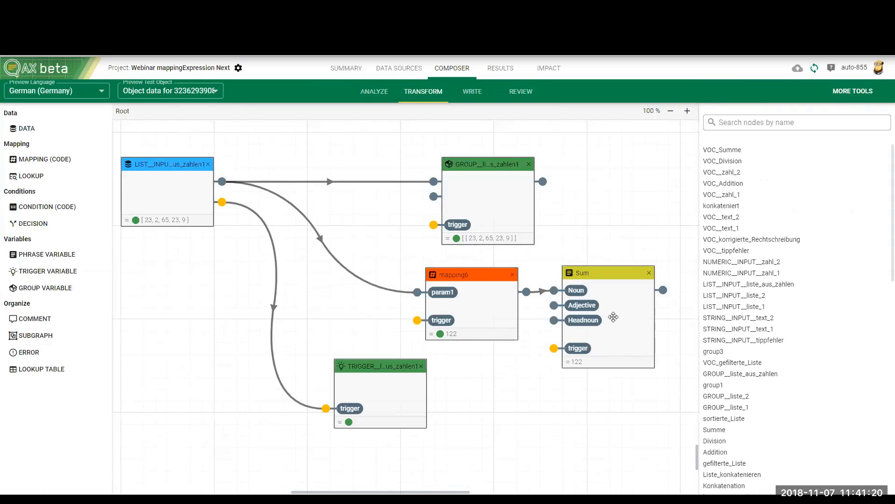
left_click(502, 319)
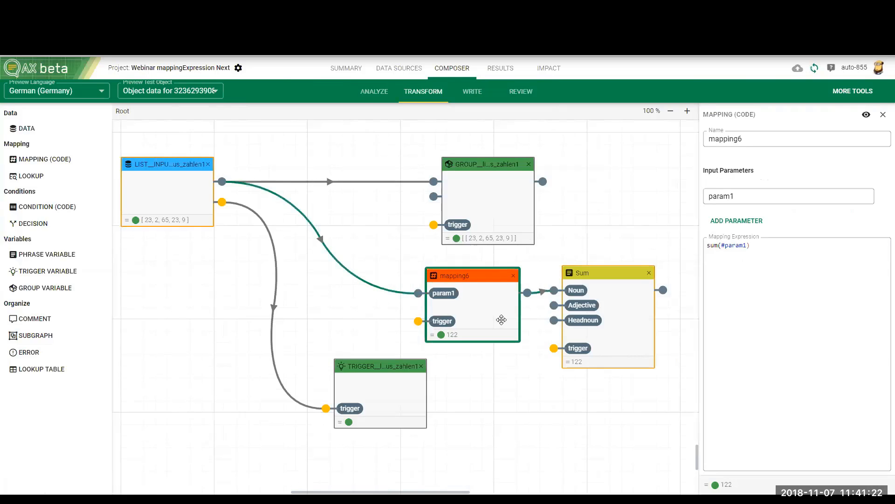